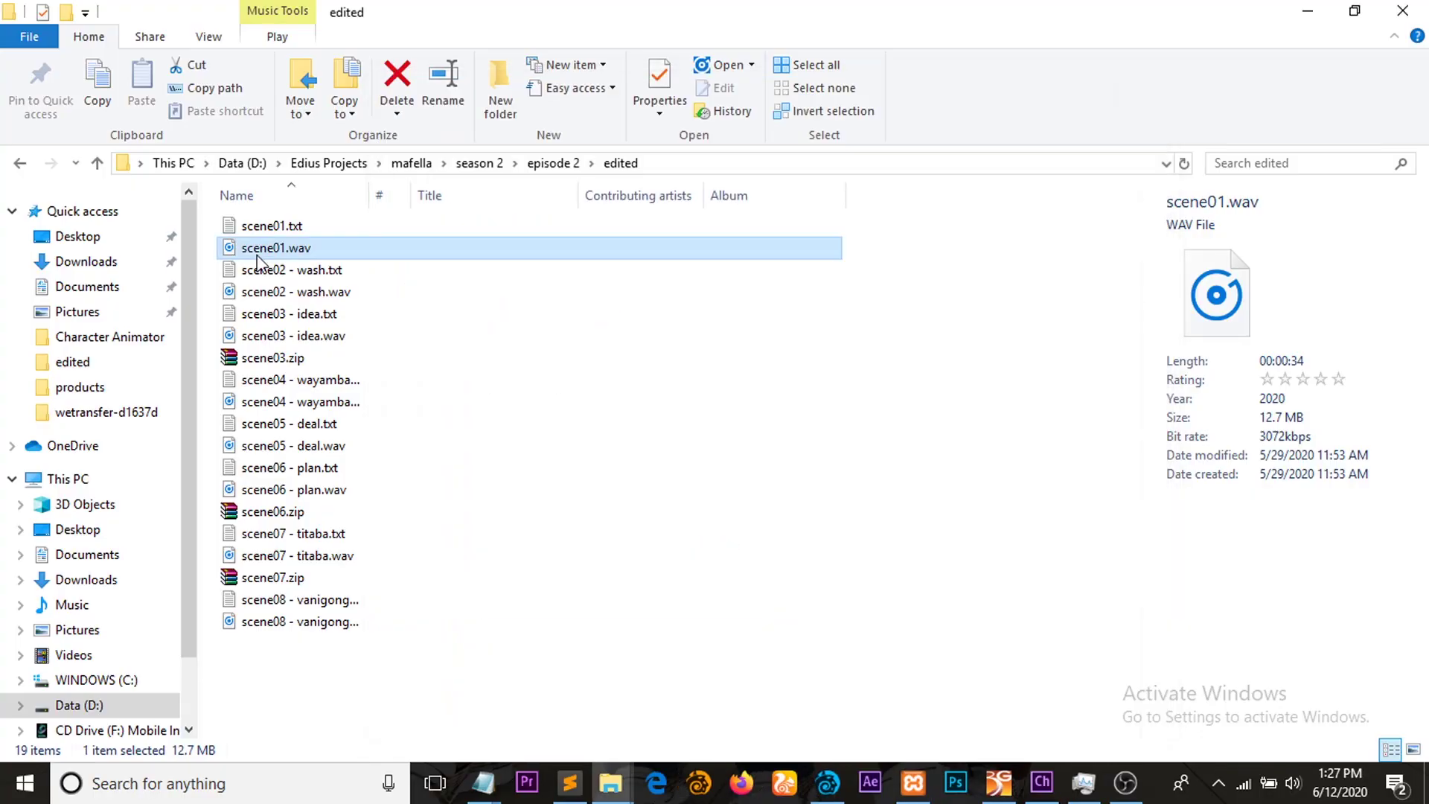
- Bring scene01.wav into the Blank Face scene and highlight the opening lines of the After Effects keyframe data in Notepad
drag(268, 248, 371, 543)
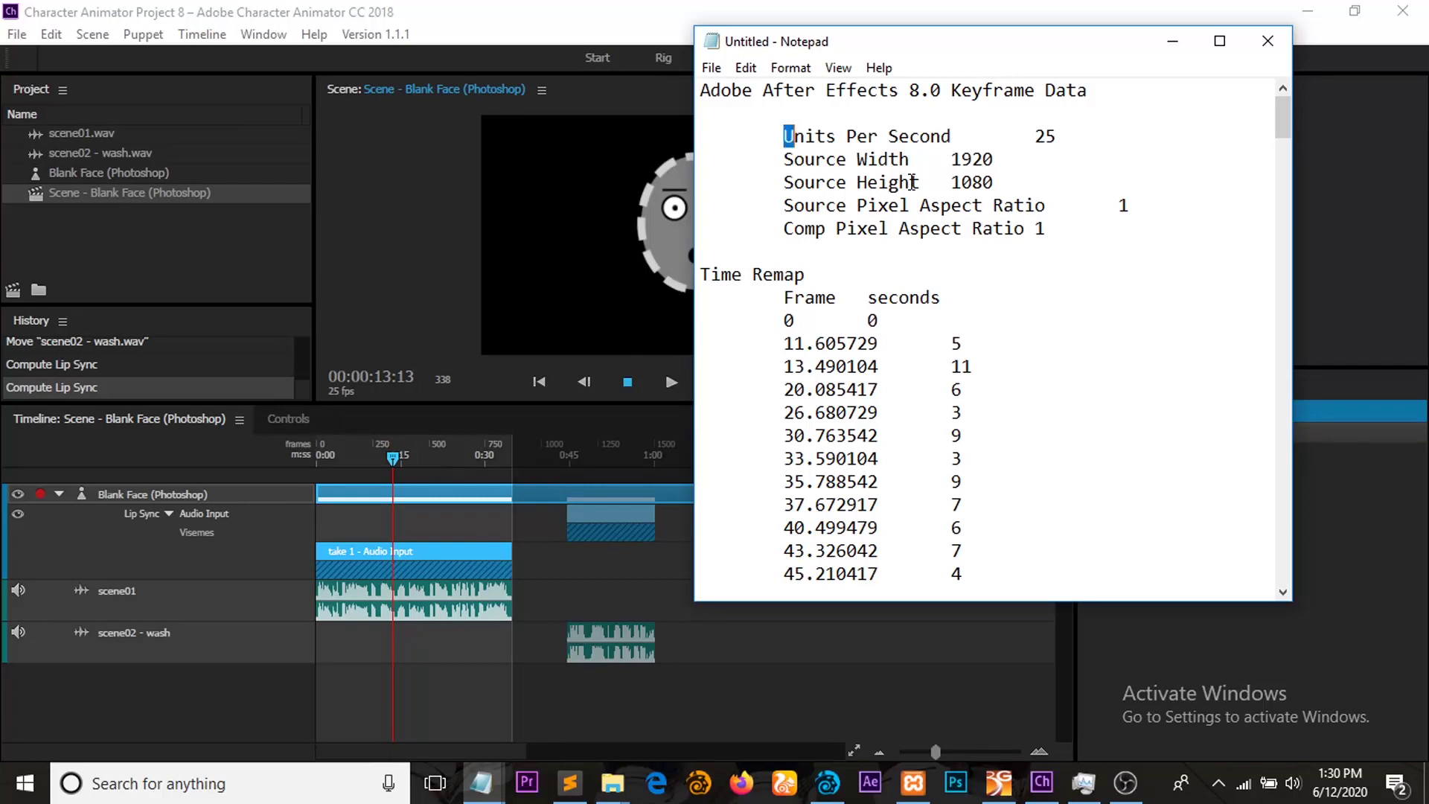
shift+click(999, 345)
click(762, 160)
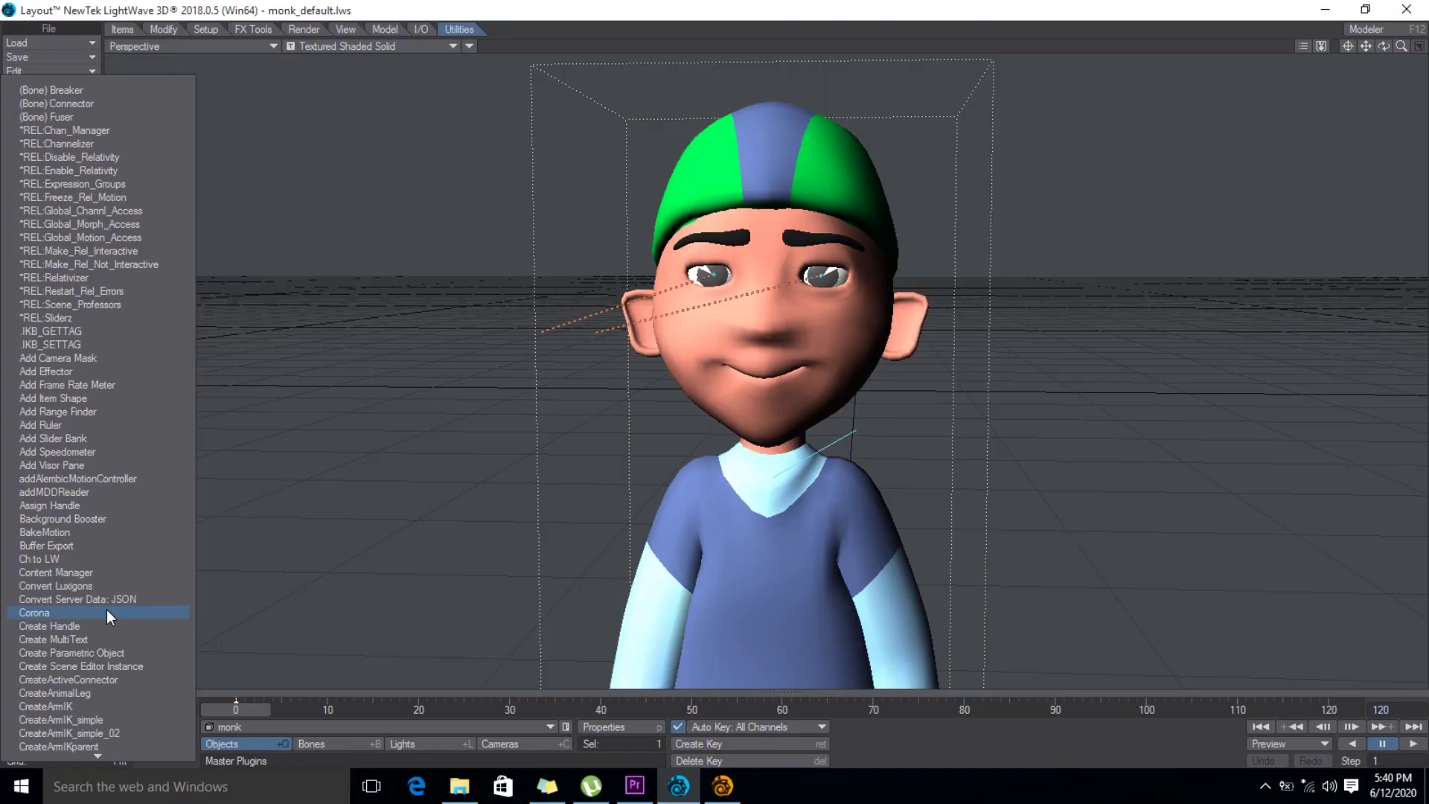
- Switch to LightWave Layout and run the Ch to LW plugin on the monk object with scene01.txt as the lipsync file
click(79, 561)
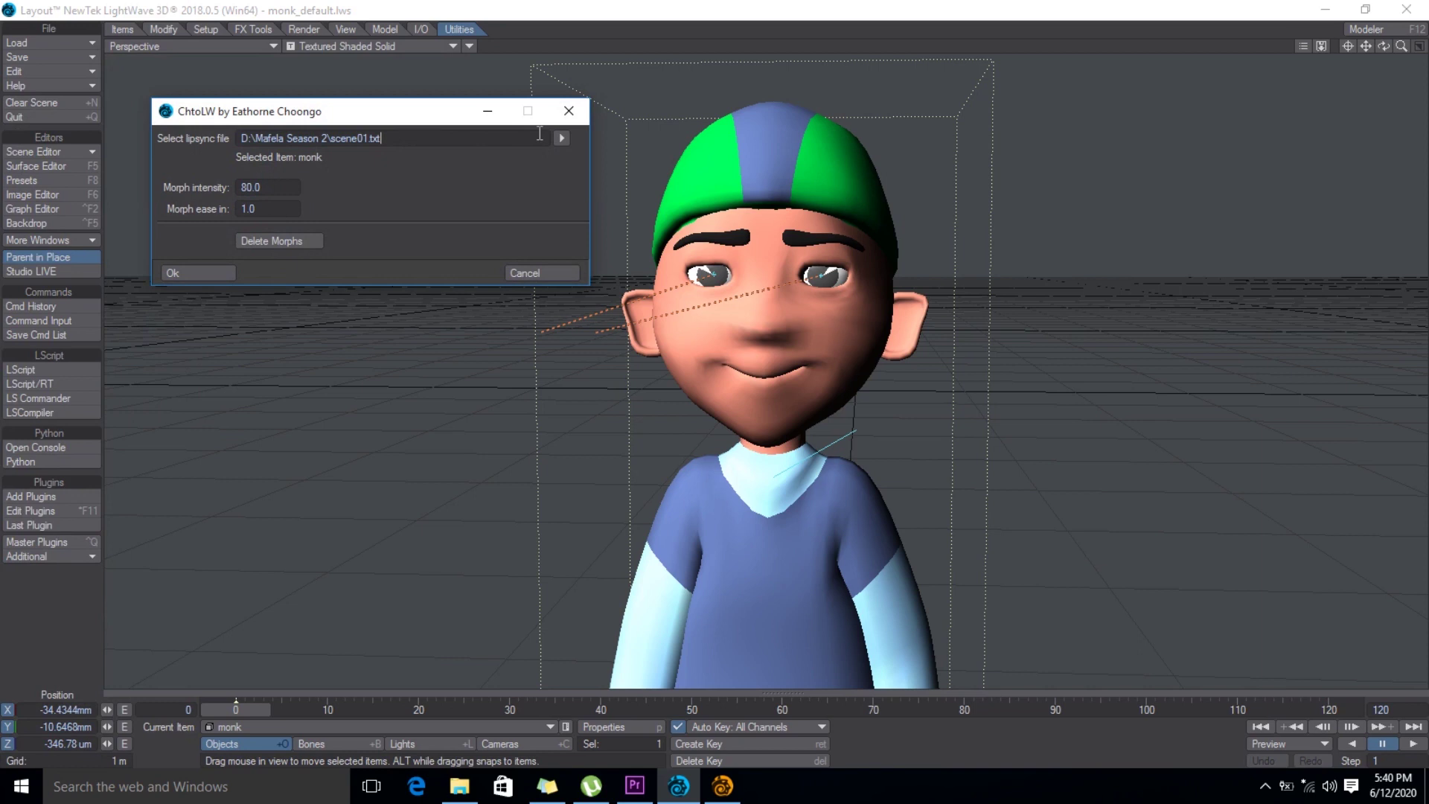
click(561, 138)
scroll(363, 447, down, 2)
double_click(362, 449)
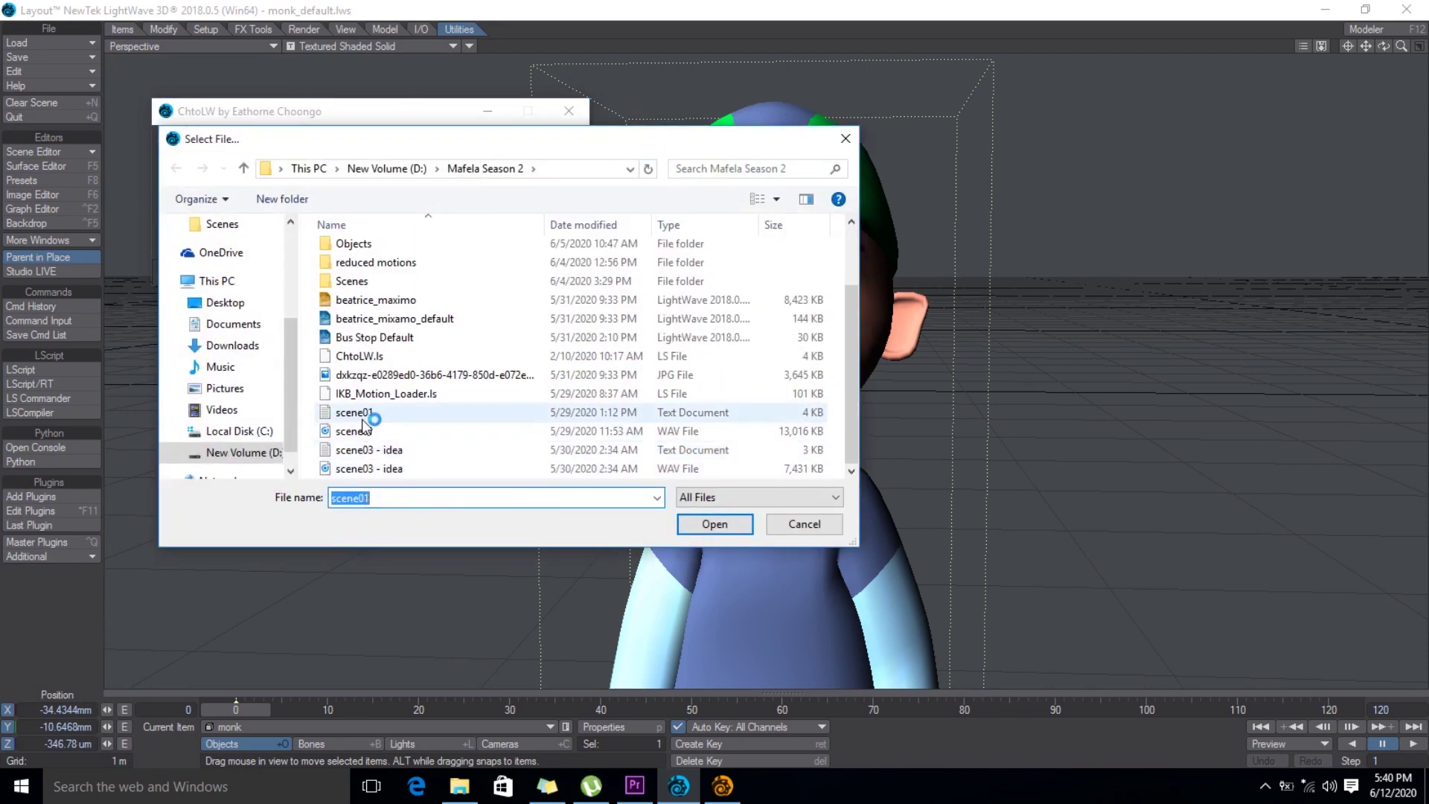
click(200, 275)
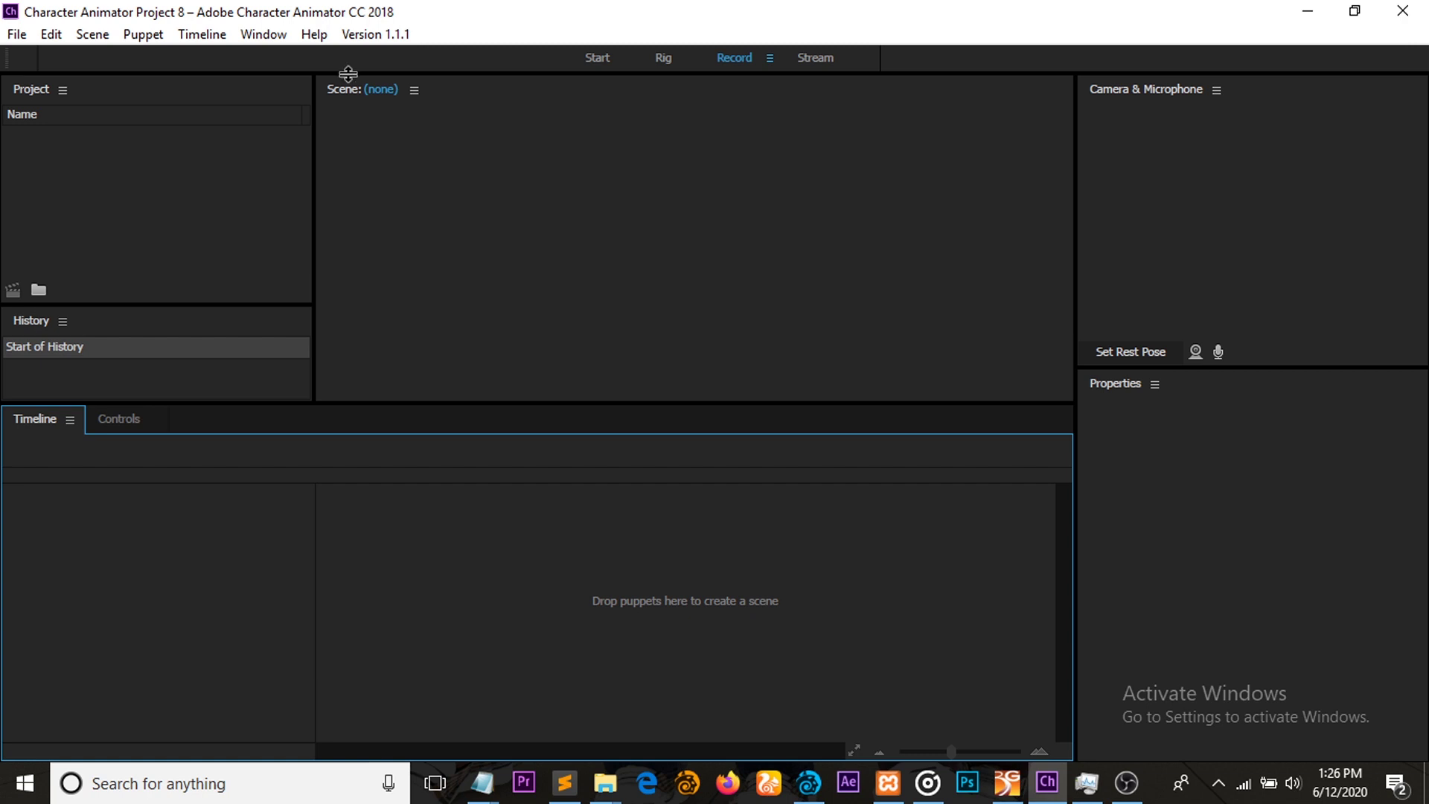
click(20, 36)
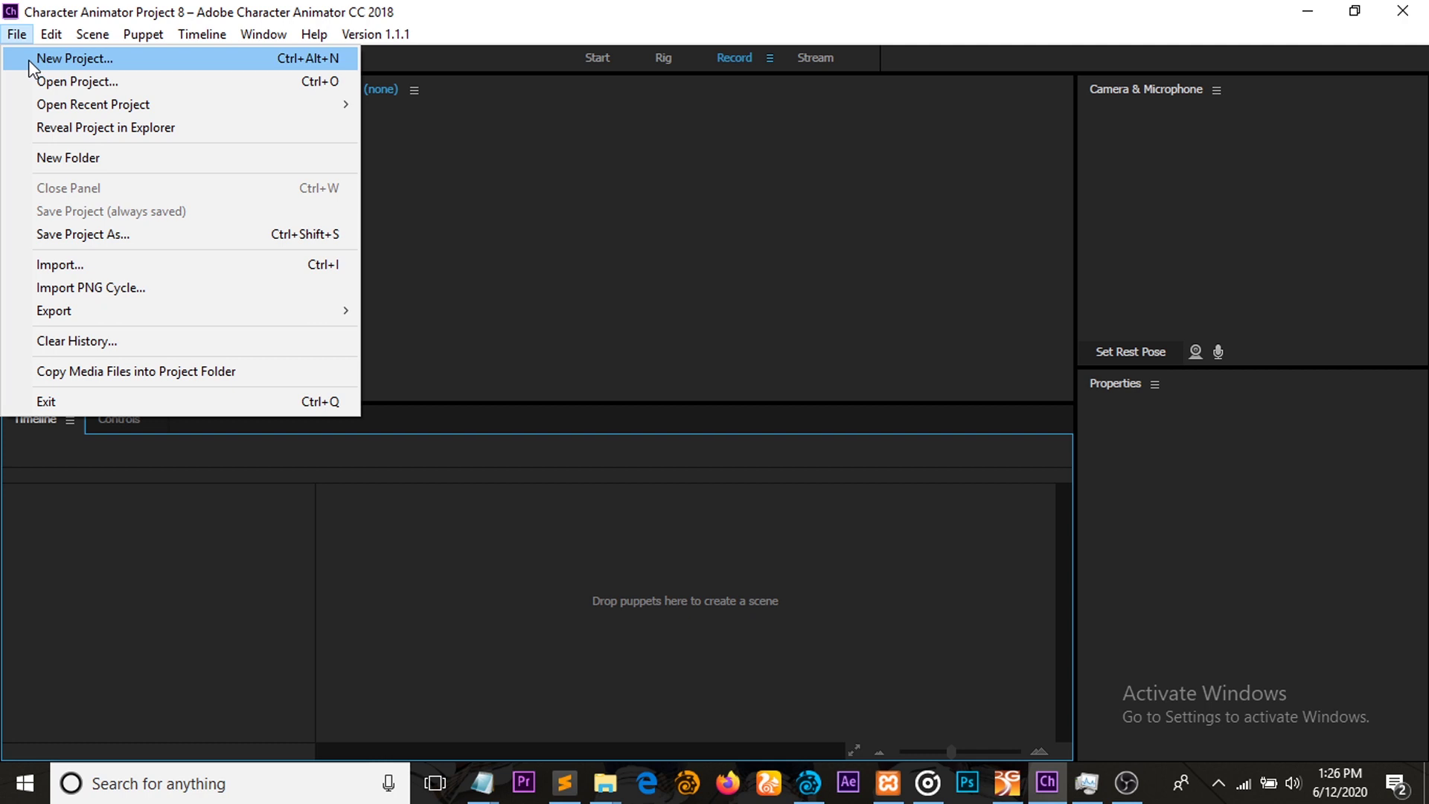
click(10, 11)
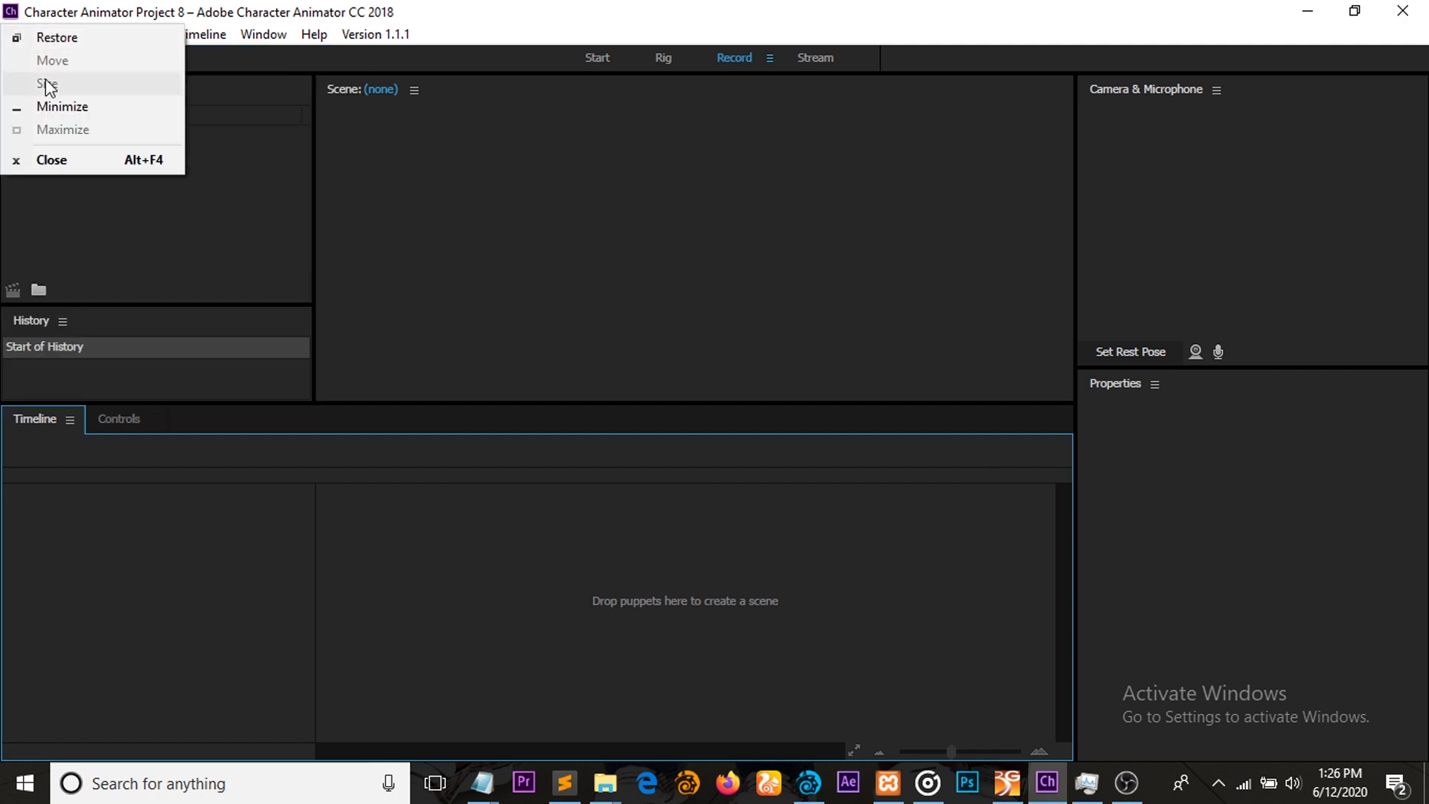
click(536, 236)
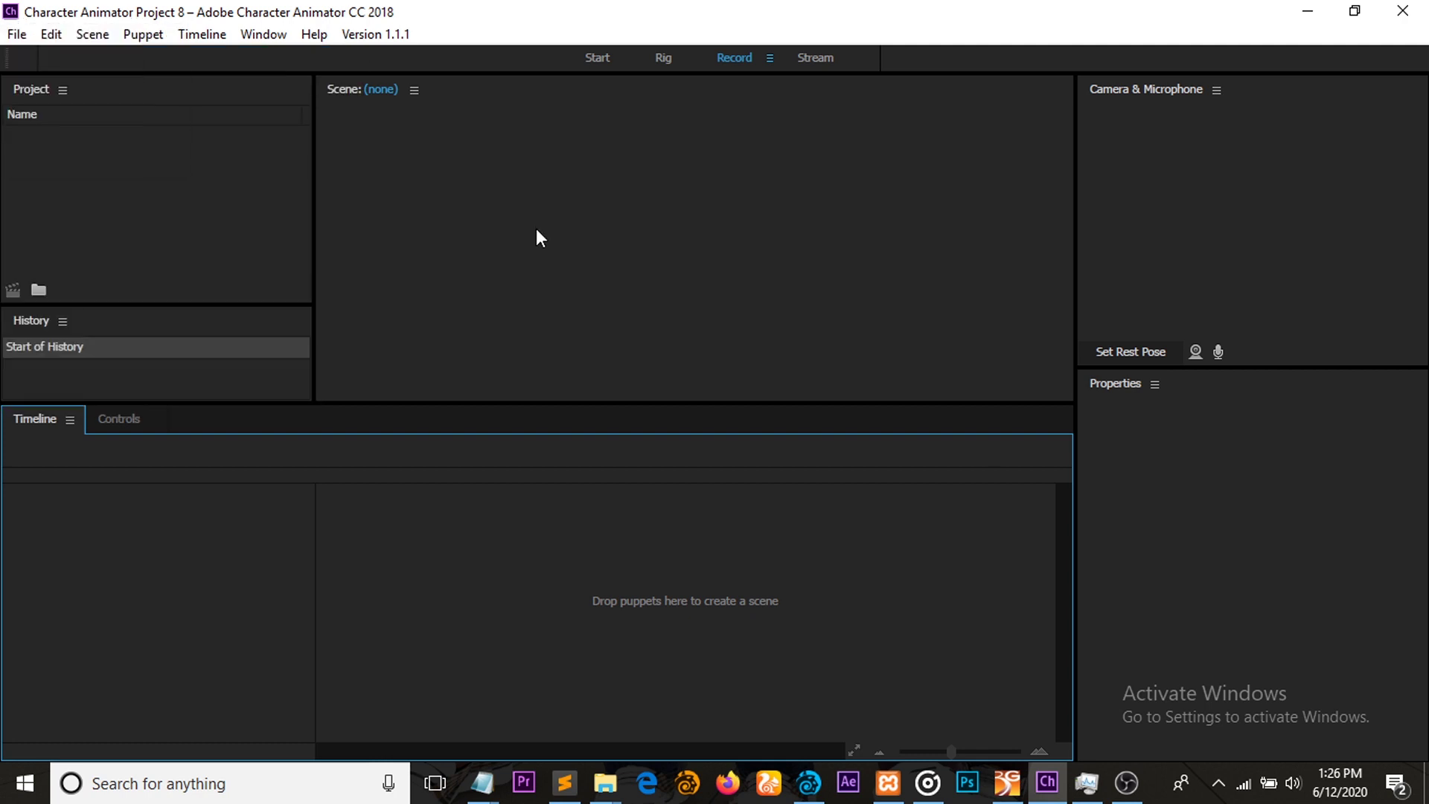
- Create a new scene from the Blank Face (Photoshop) template puppet
click(596, 59)
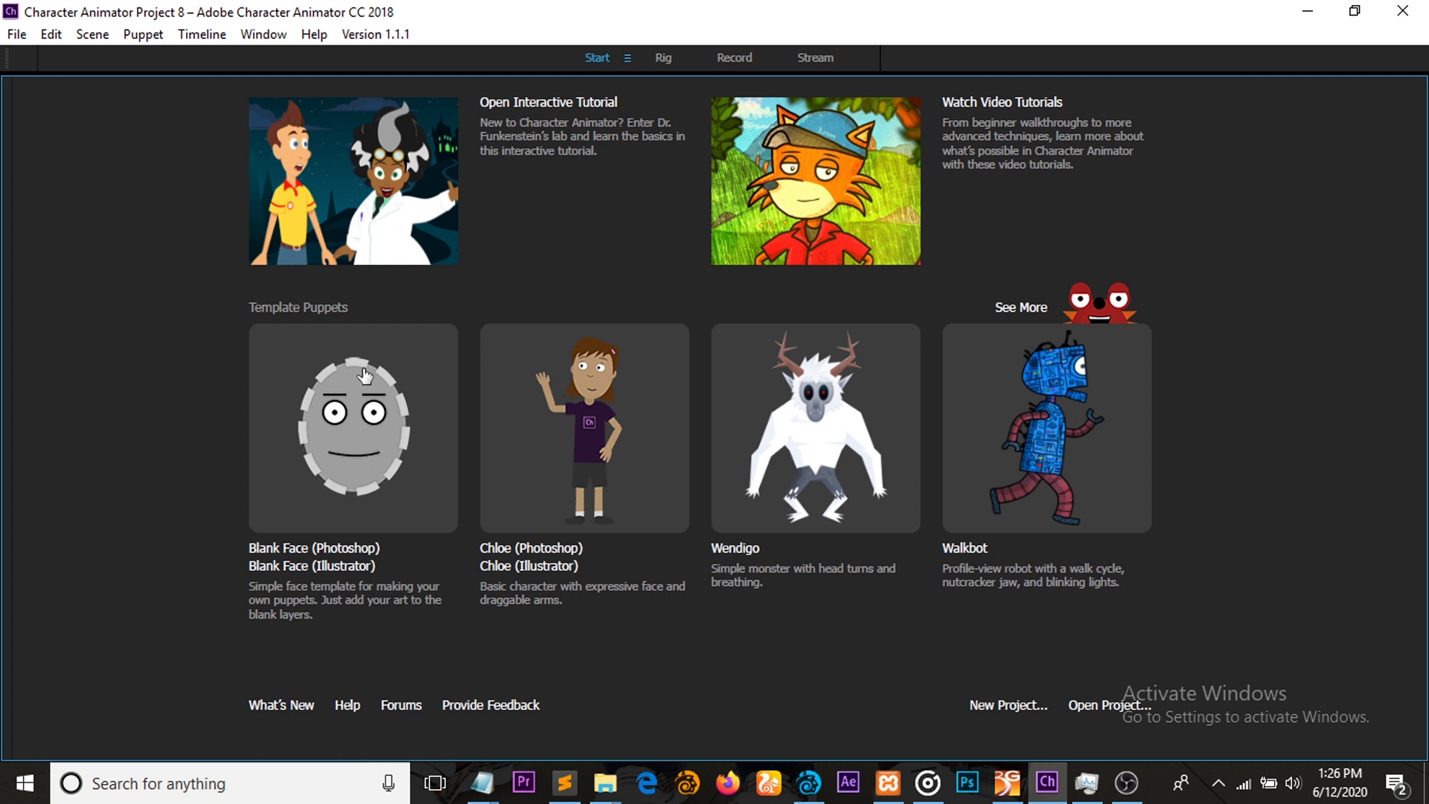
click(351, 438)
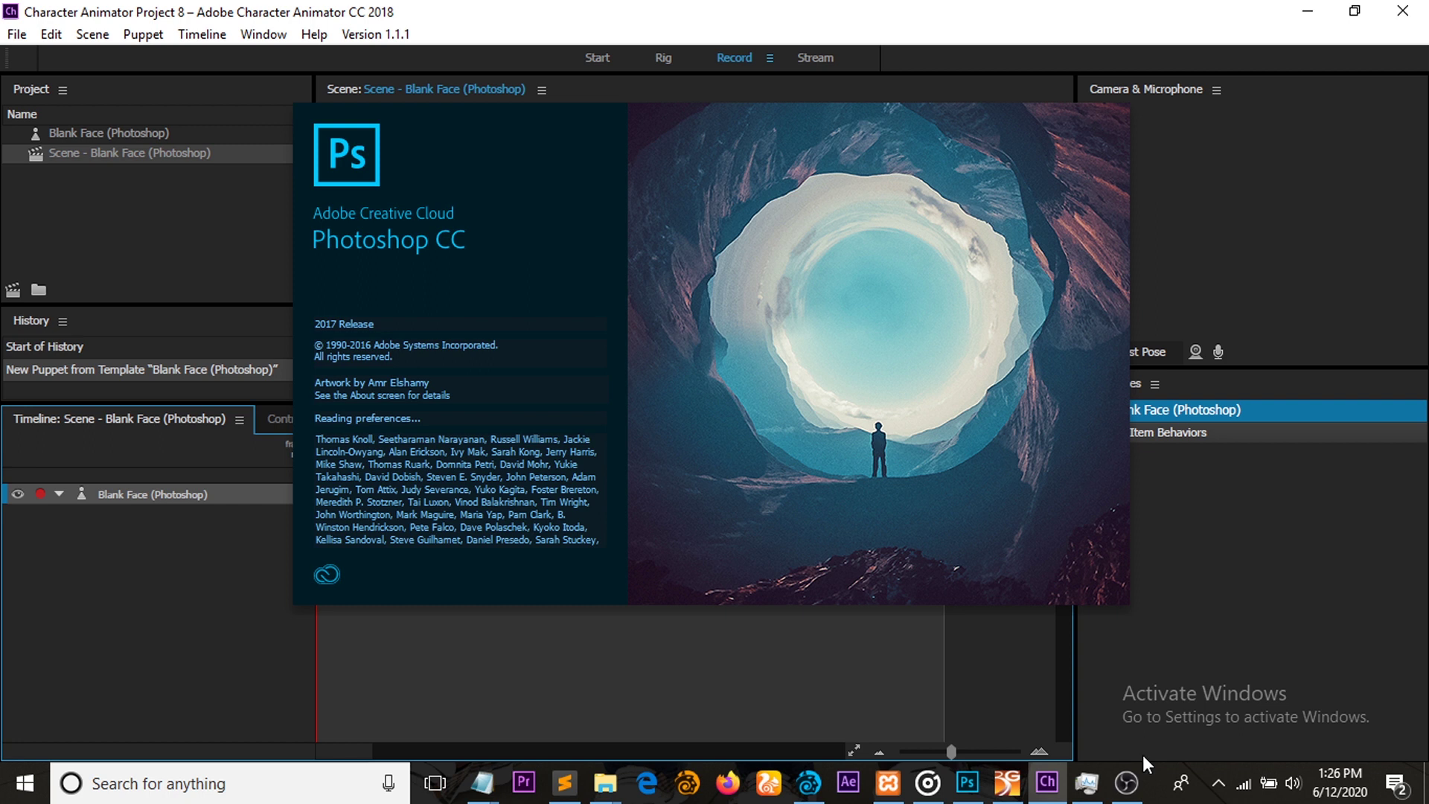
- Switch to Task Manager and end the Adobe Photoshop CC 2017 process
click(1089, 791)
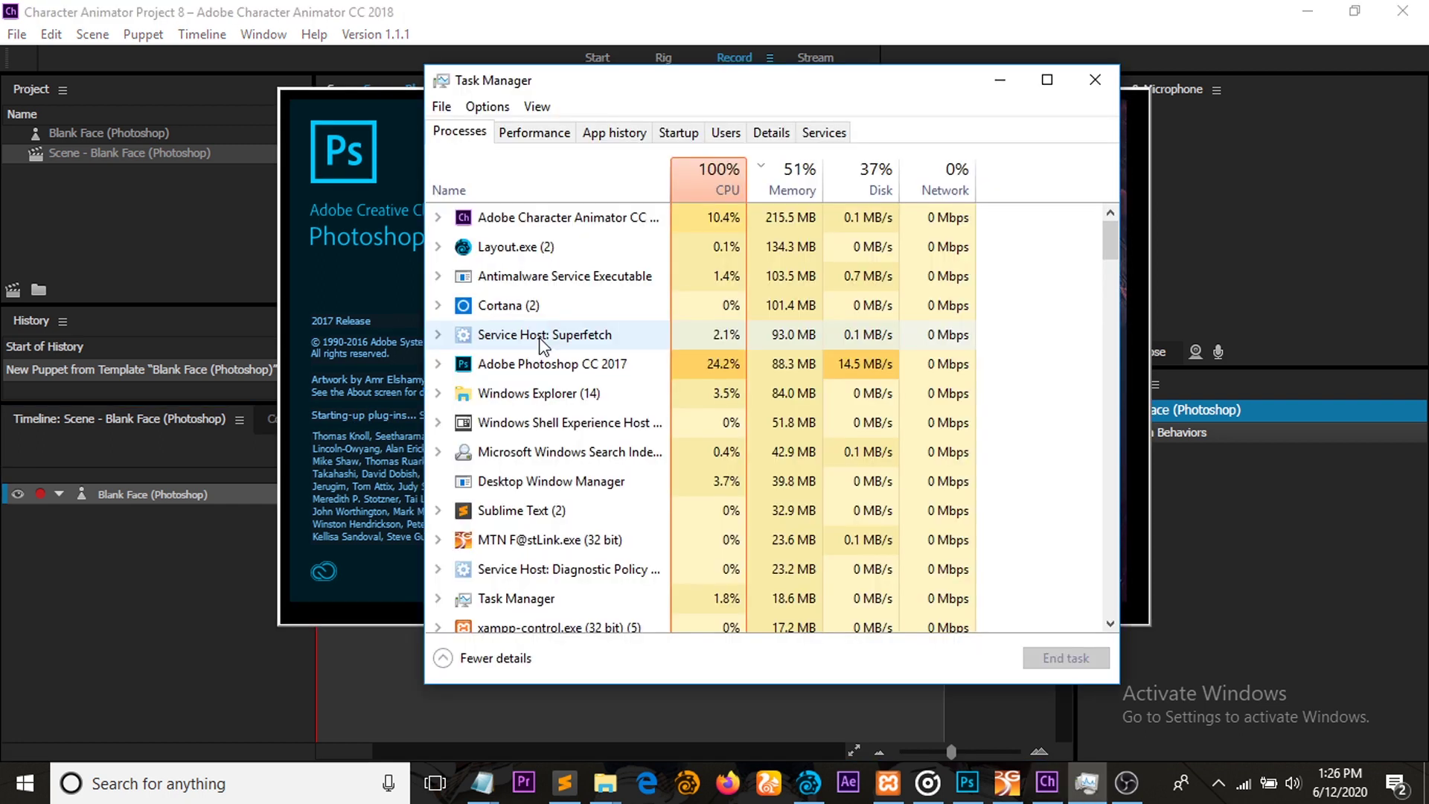
click(551, 364)
click(1061, 658)
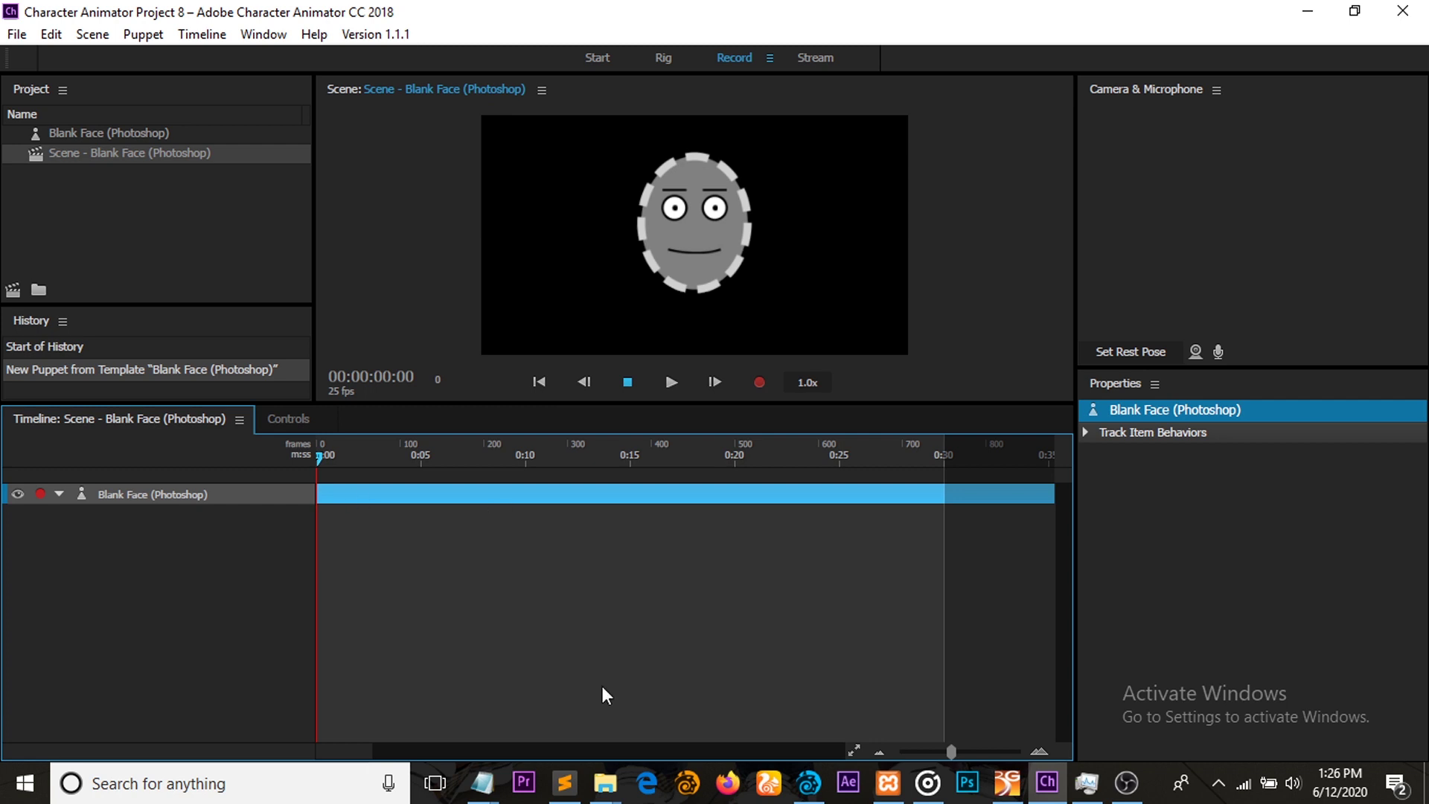
- Open the edited folder in File Explorer, listen to part of scene01.wav and close the player
right_click(605, 781)
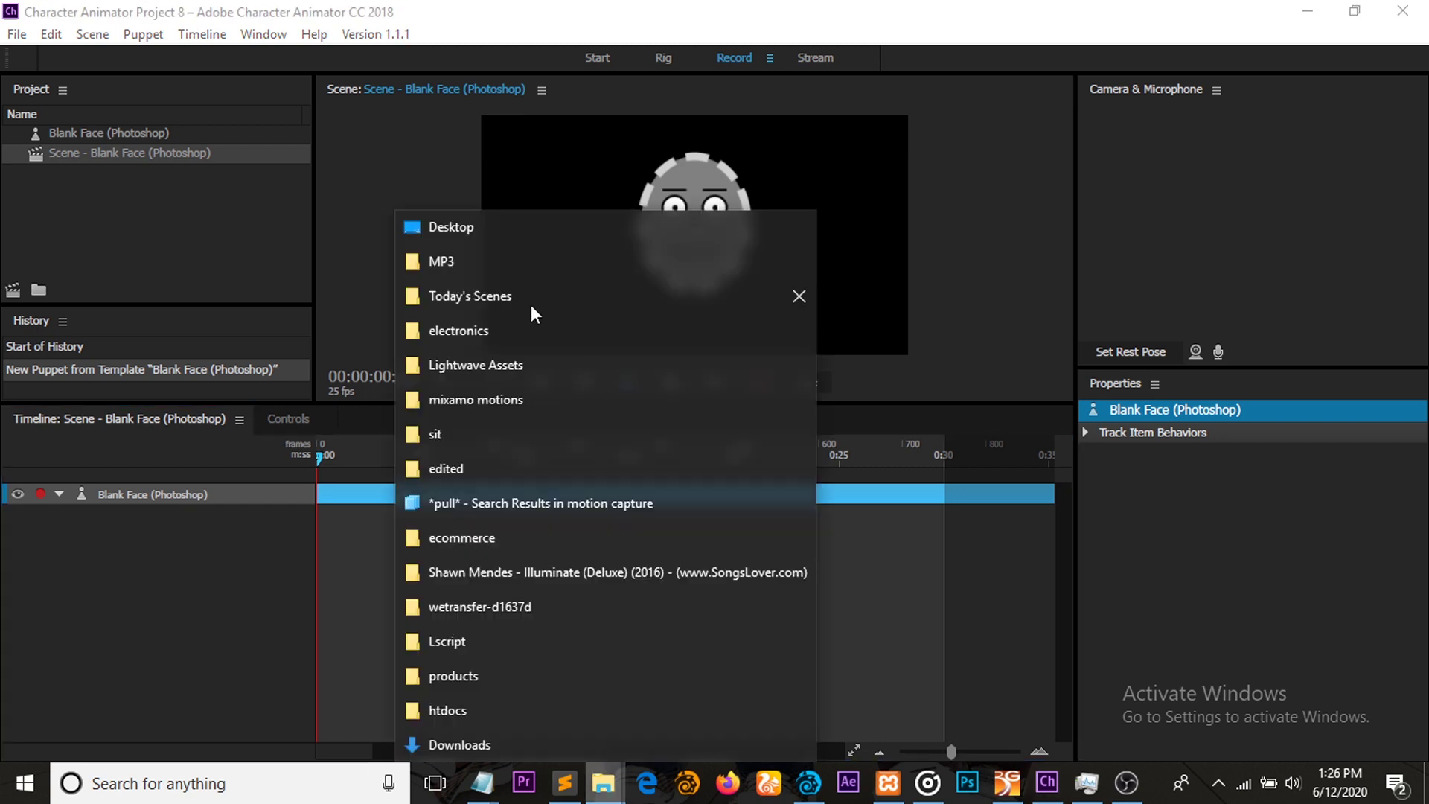
click(451, 469)
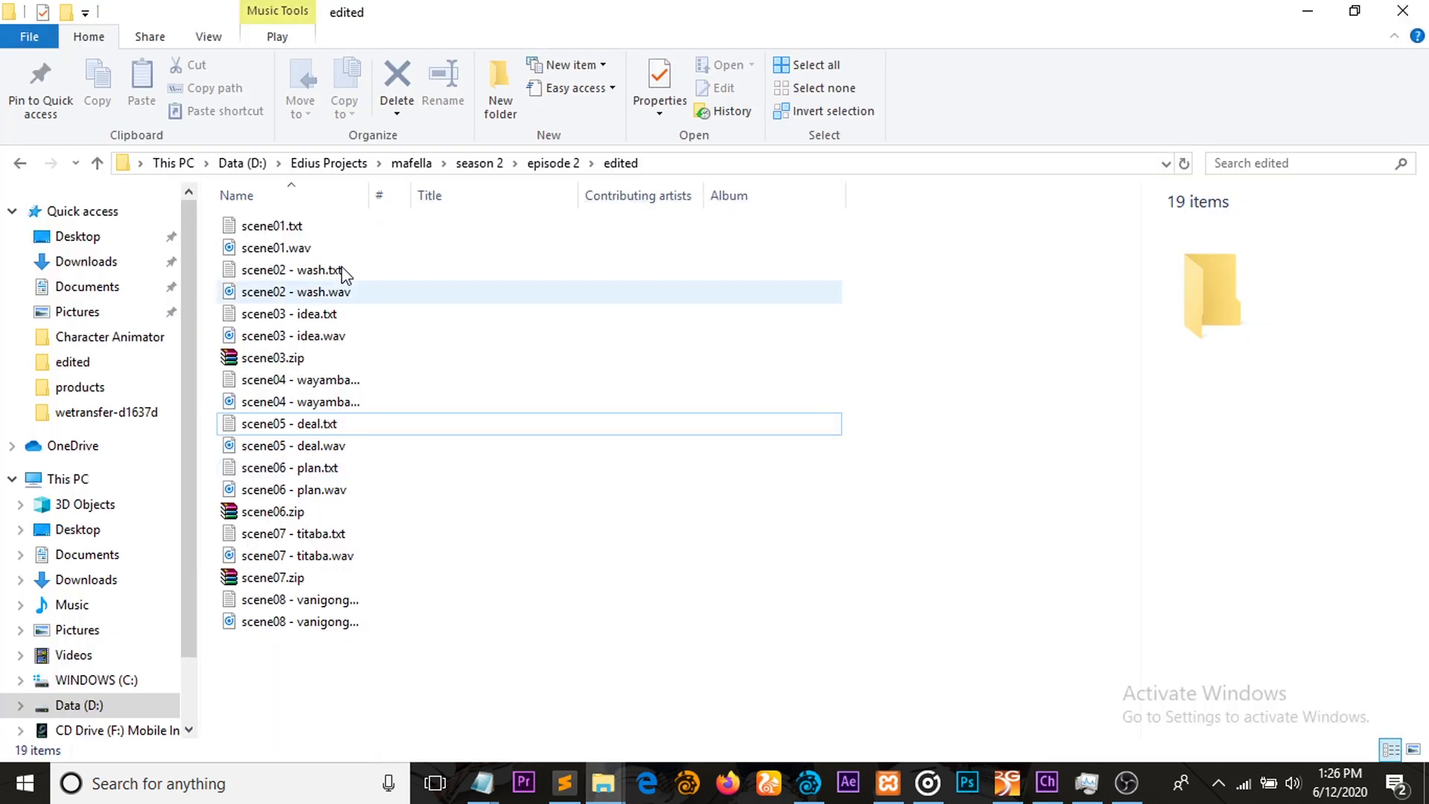
click(288, 247)
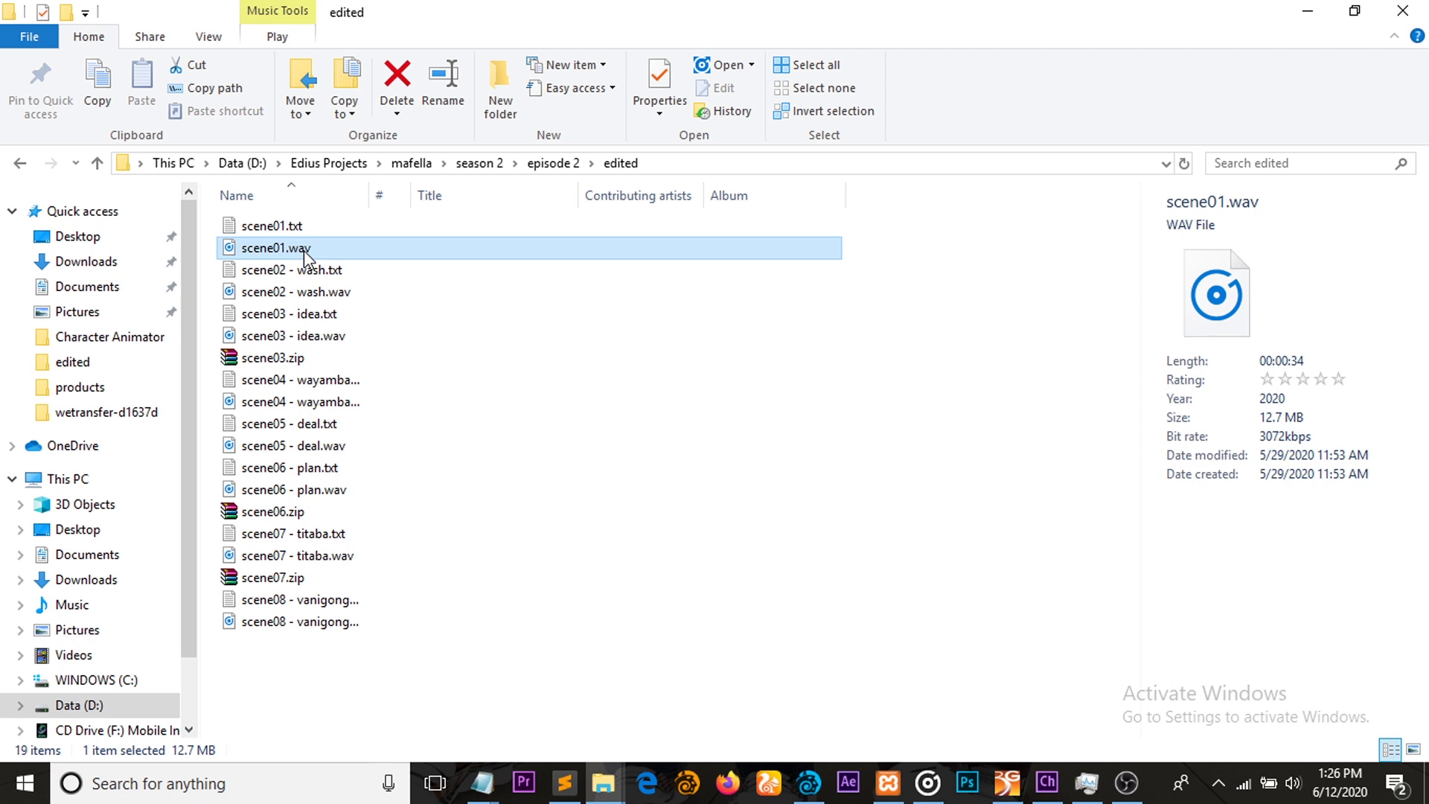
double_click(304, 250)
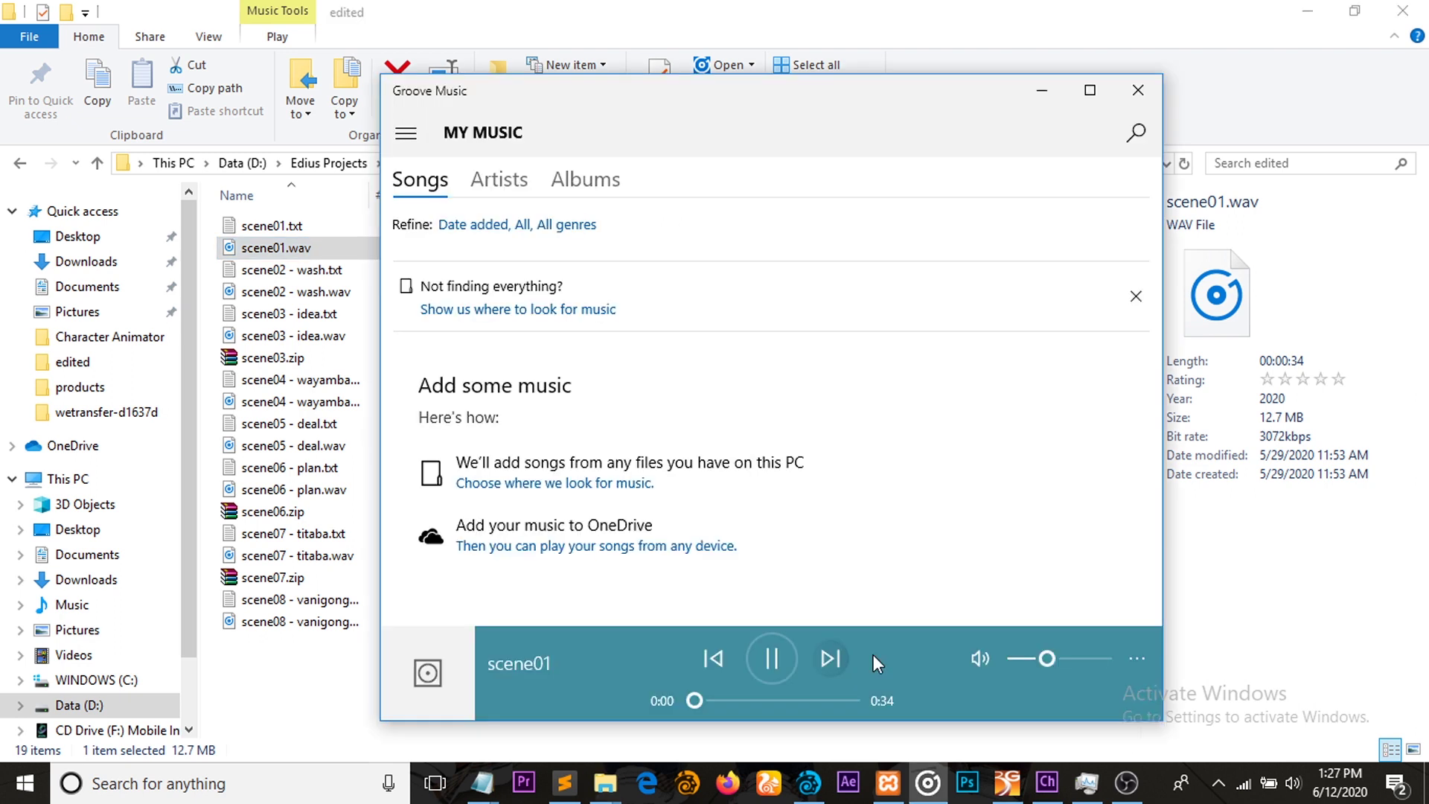
click(774, 656)
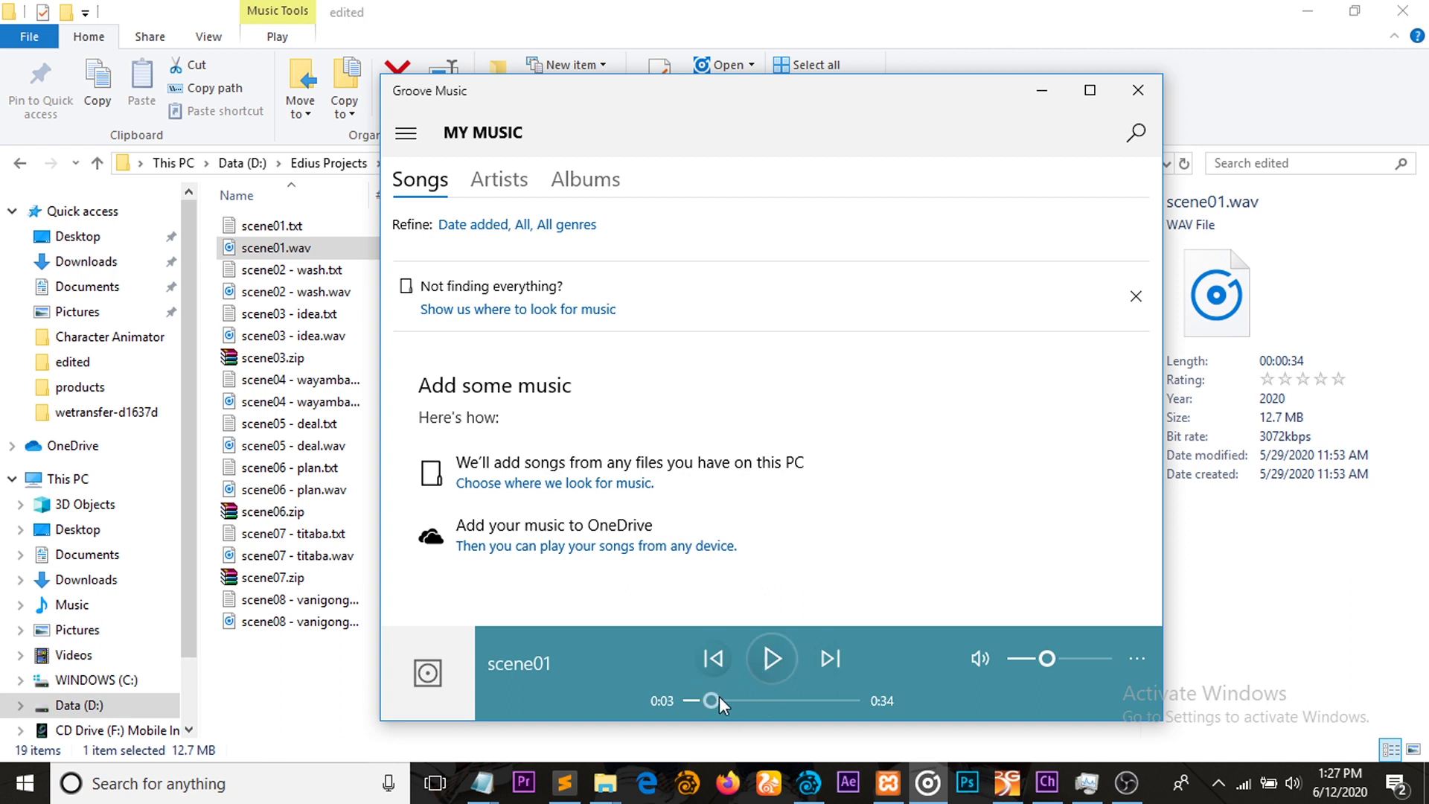
click(773, 655)
click(1138, 91)
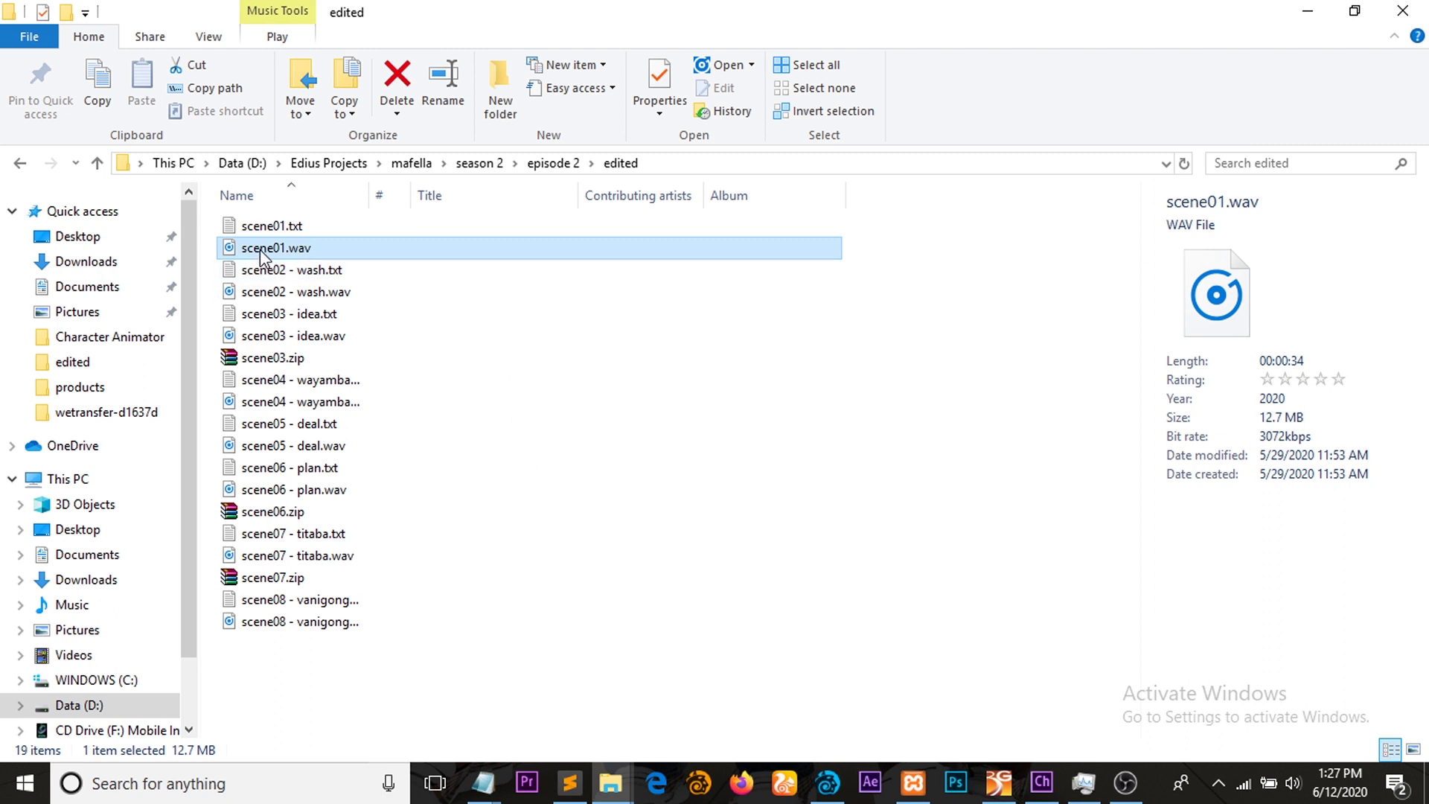
- Import scene01.wav into the Character Animator project and add it to the Blank Face scene's timeline
drag(265, 251, 76, 188)
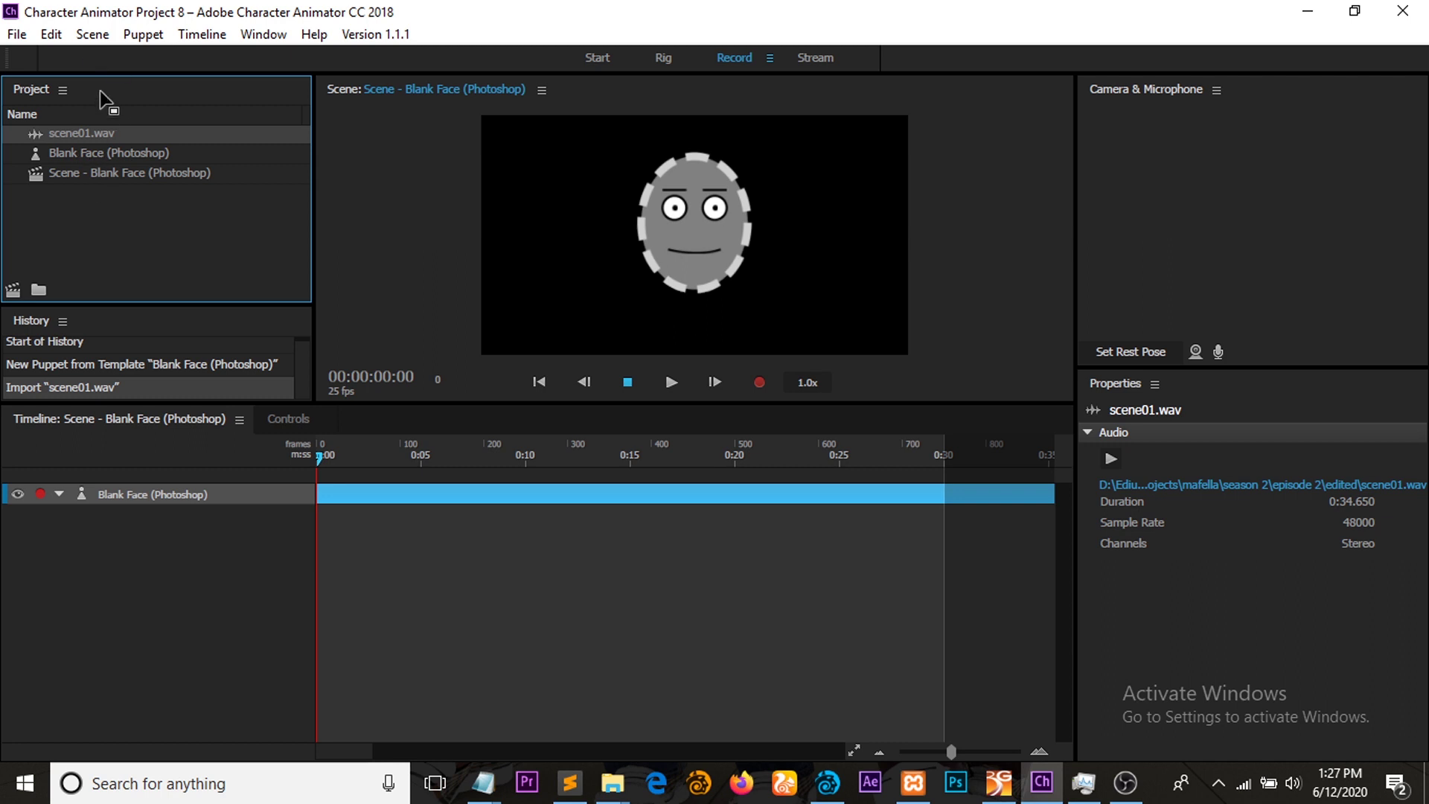
click(83, 210)
click(83, 135)
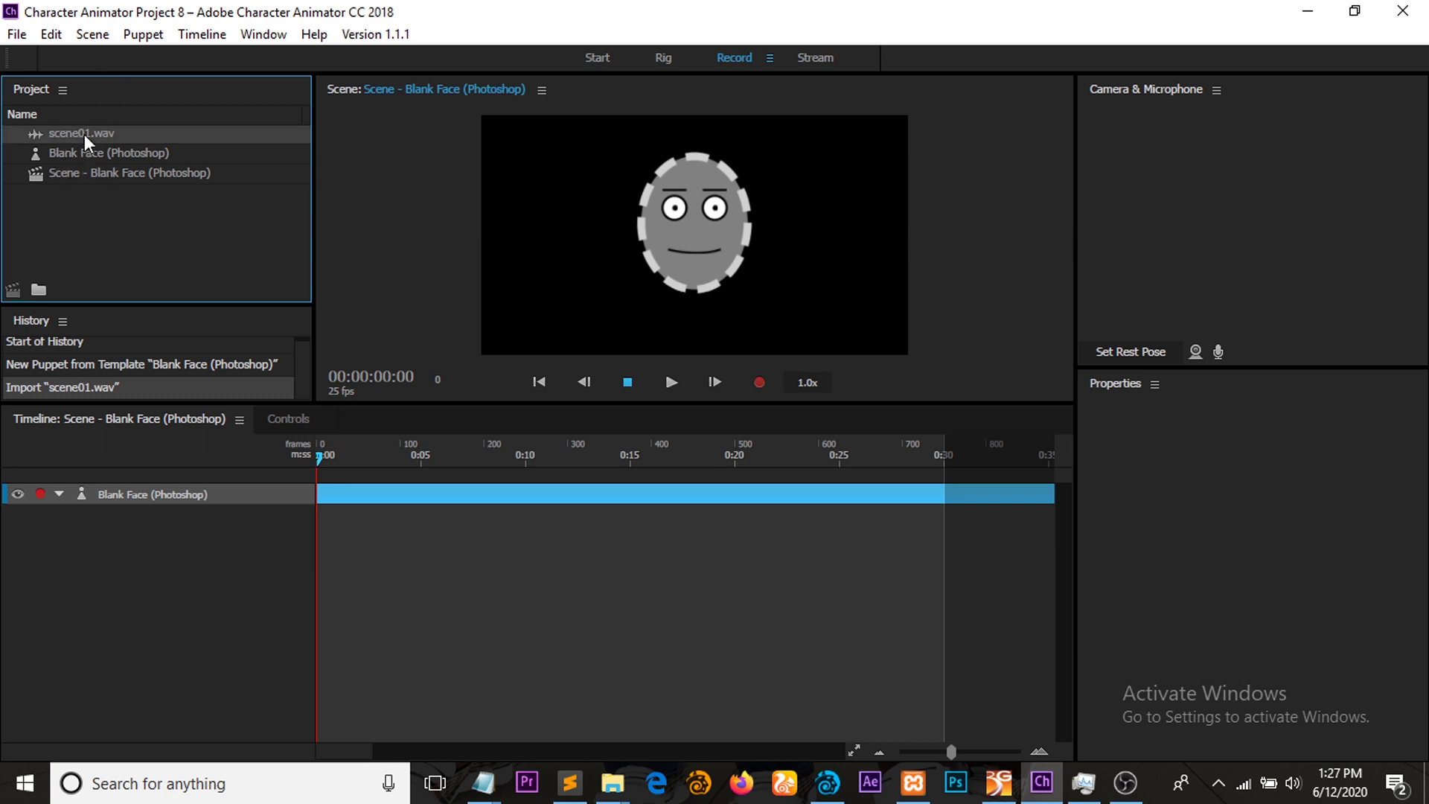
drag(71, 131, 369, 502)
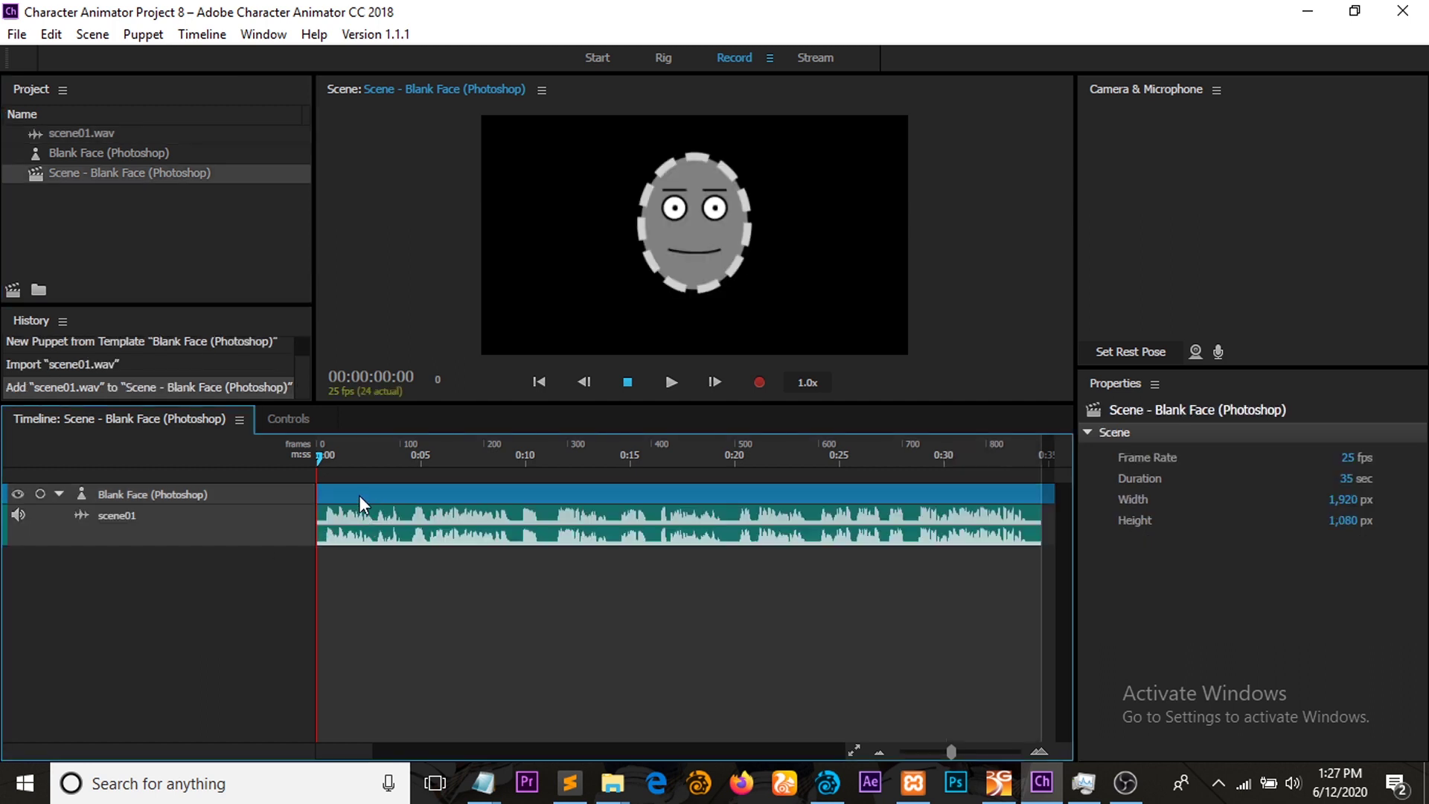
click(358, 495)
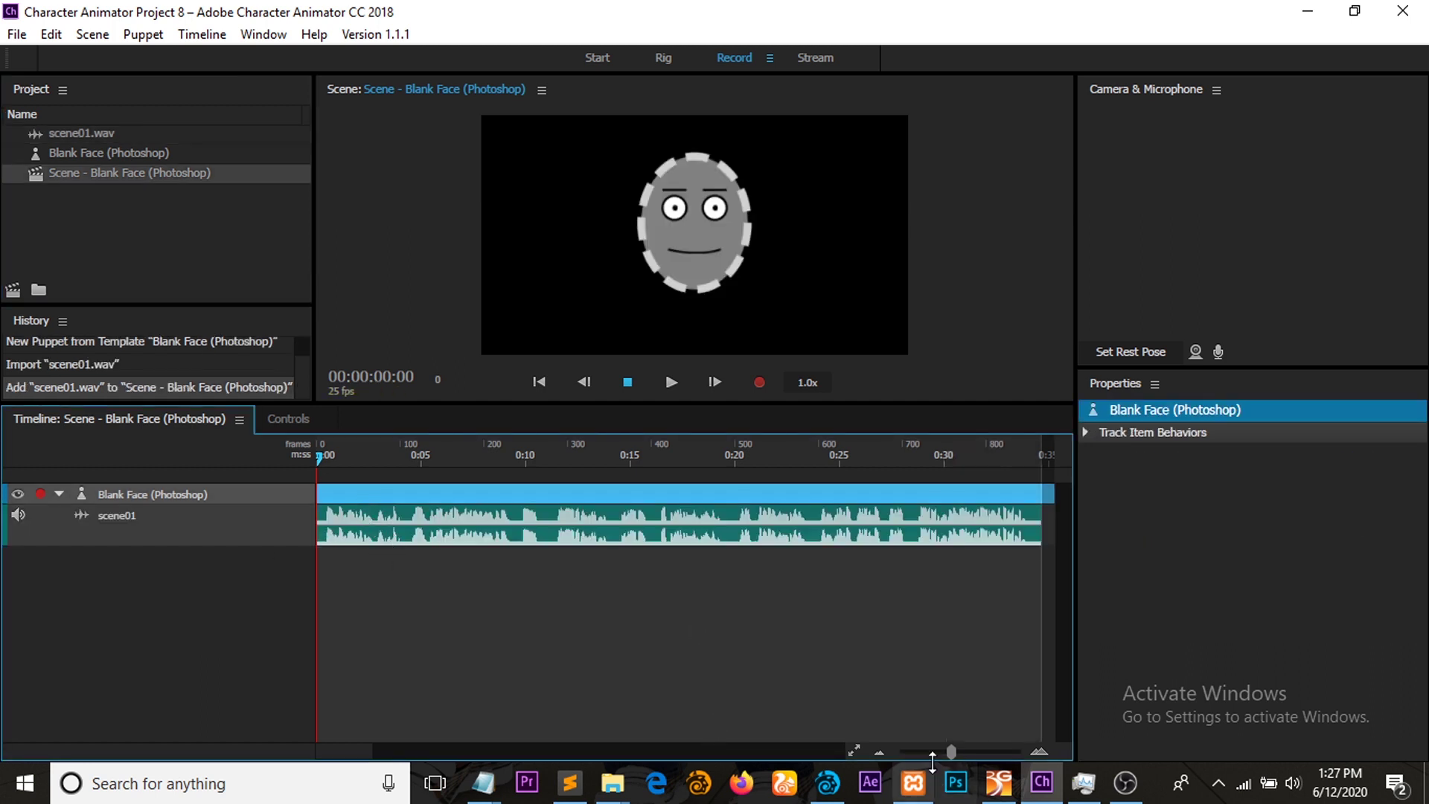
drag(950, 751, 927, 753)
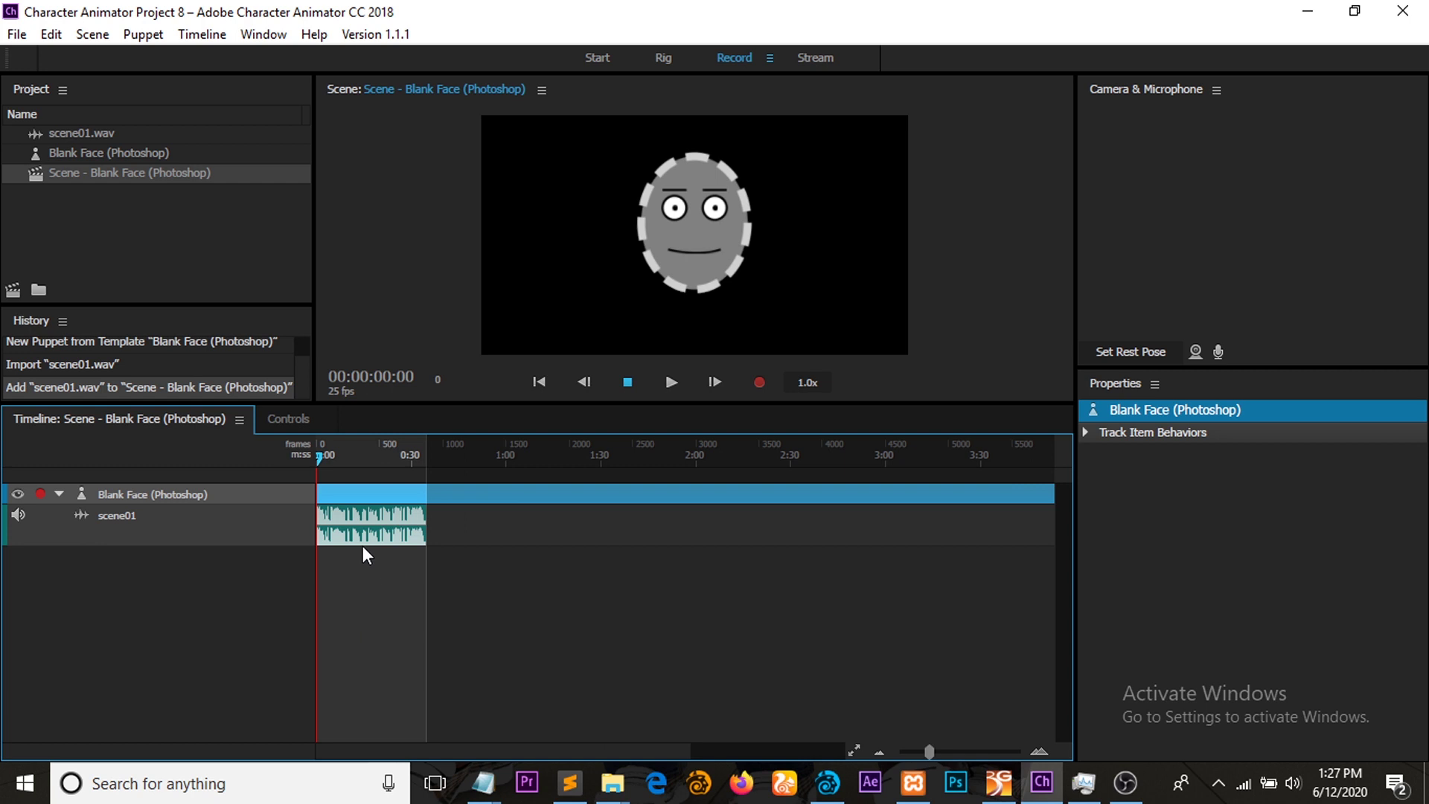
click(369, 570)
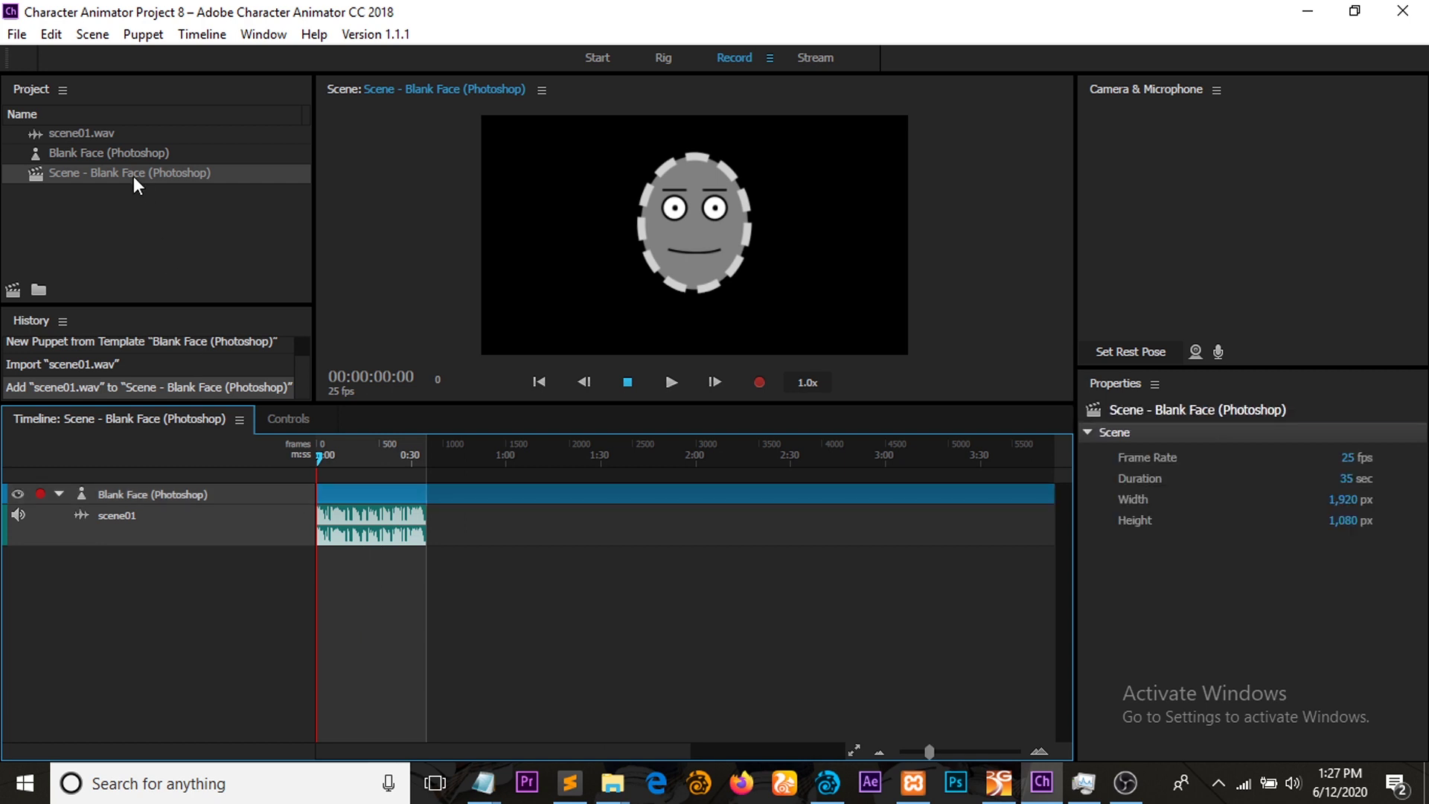
click(369, 493)
click(373, 522)
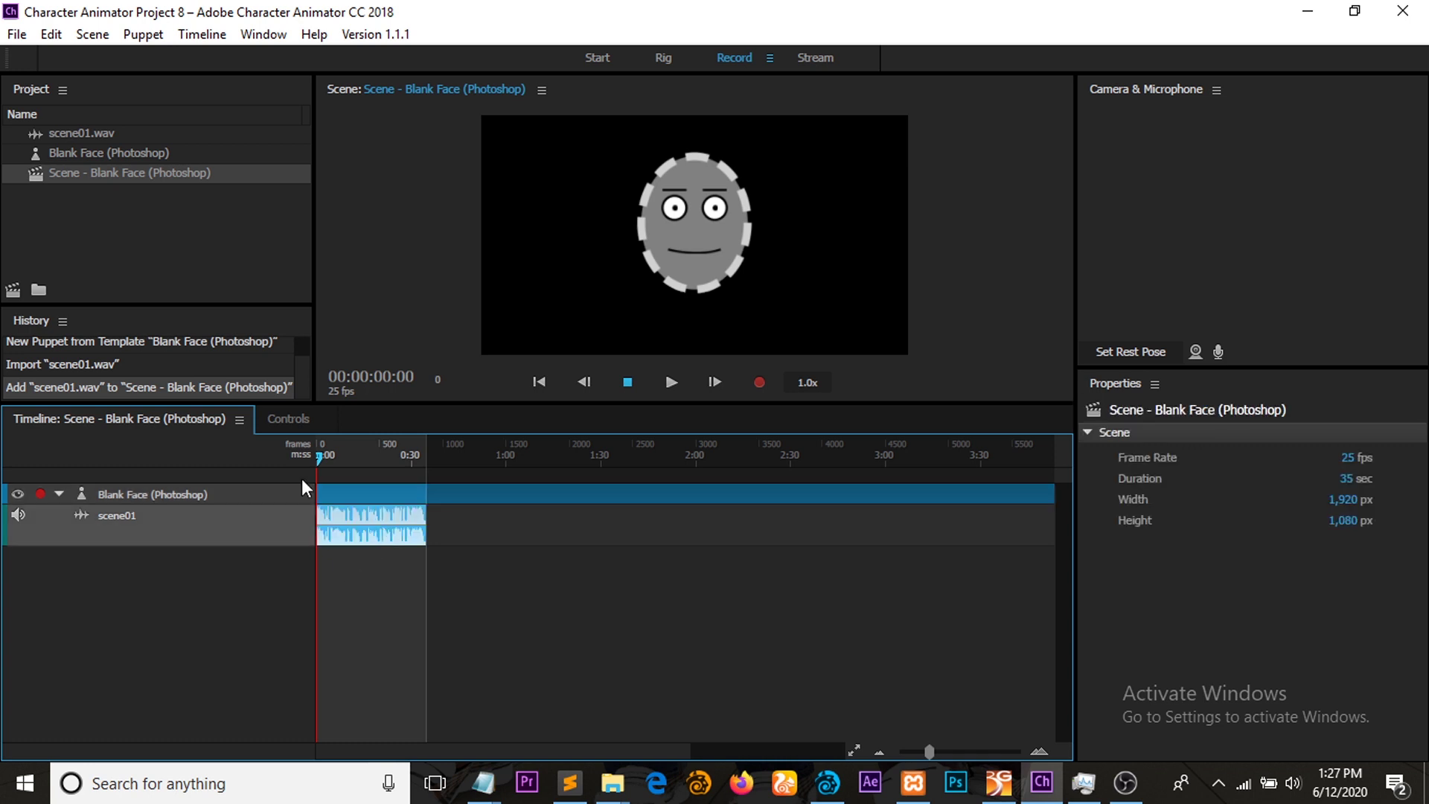
click(104, 211)
click(449, 575)
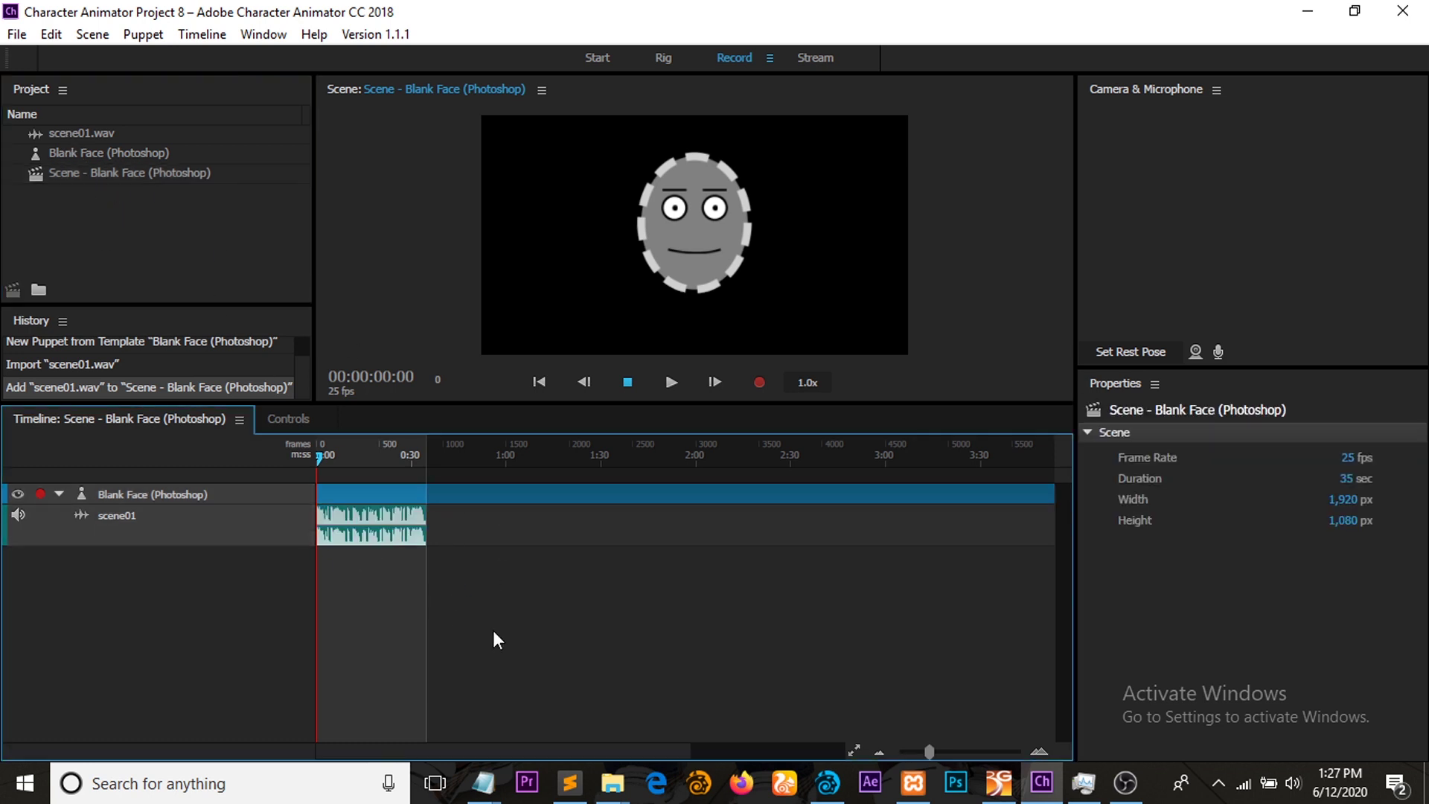
- Add scene02 - wash.wav from the edited folder to the timeline and move its clip to start at about 0:45
right_click(612, 782)
click(454, 468)
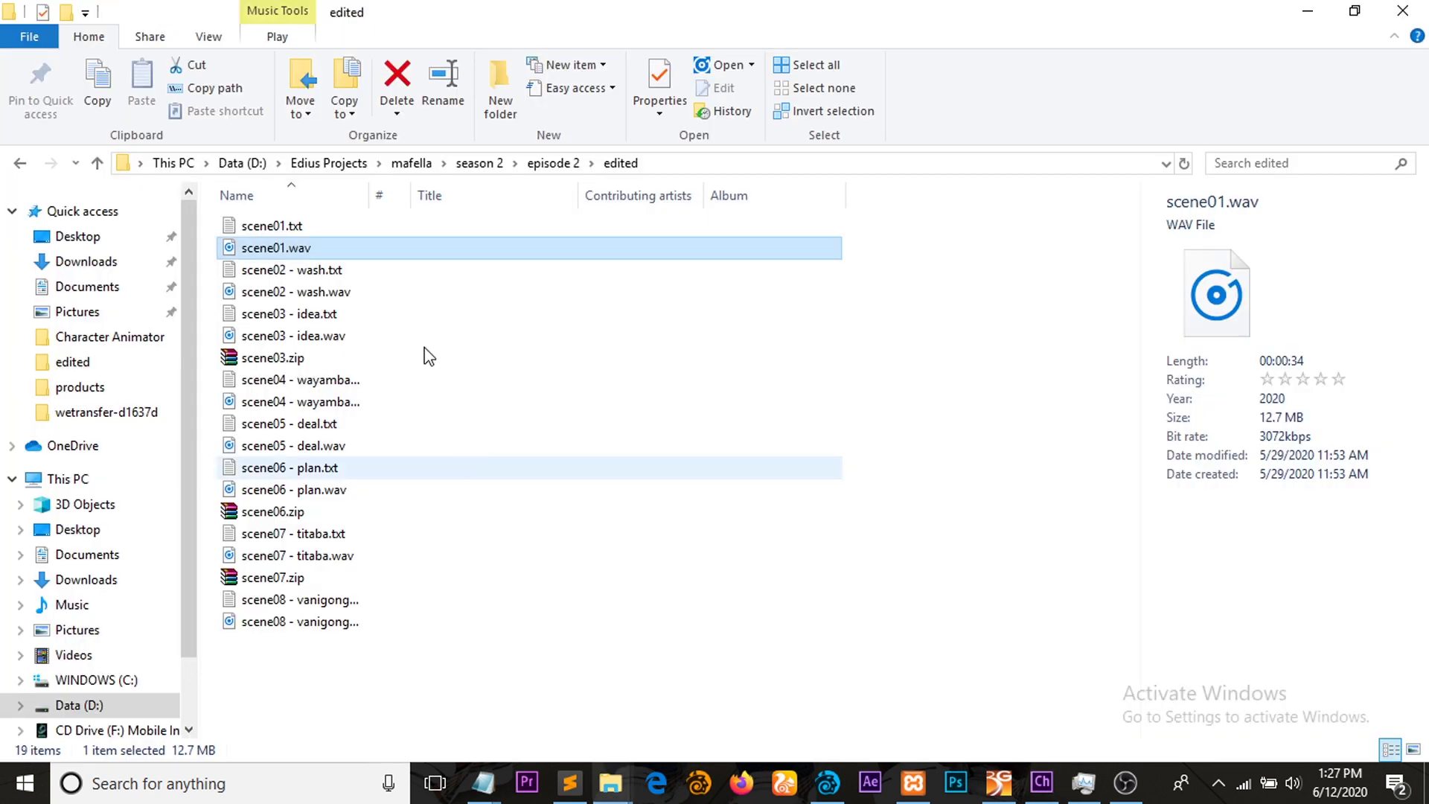
drag(270, 298, 217, 564)
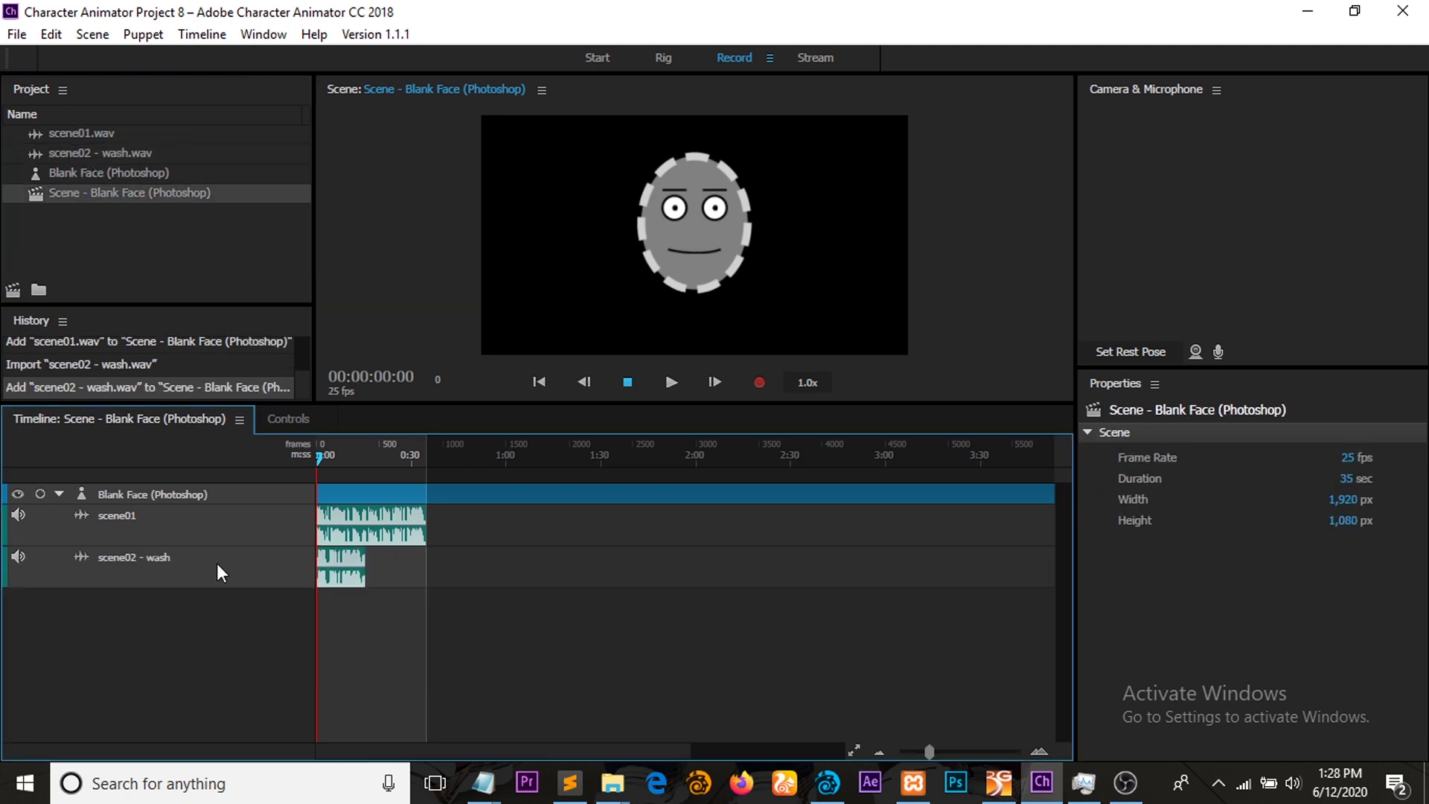
drag(329, 570, 480, 592)
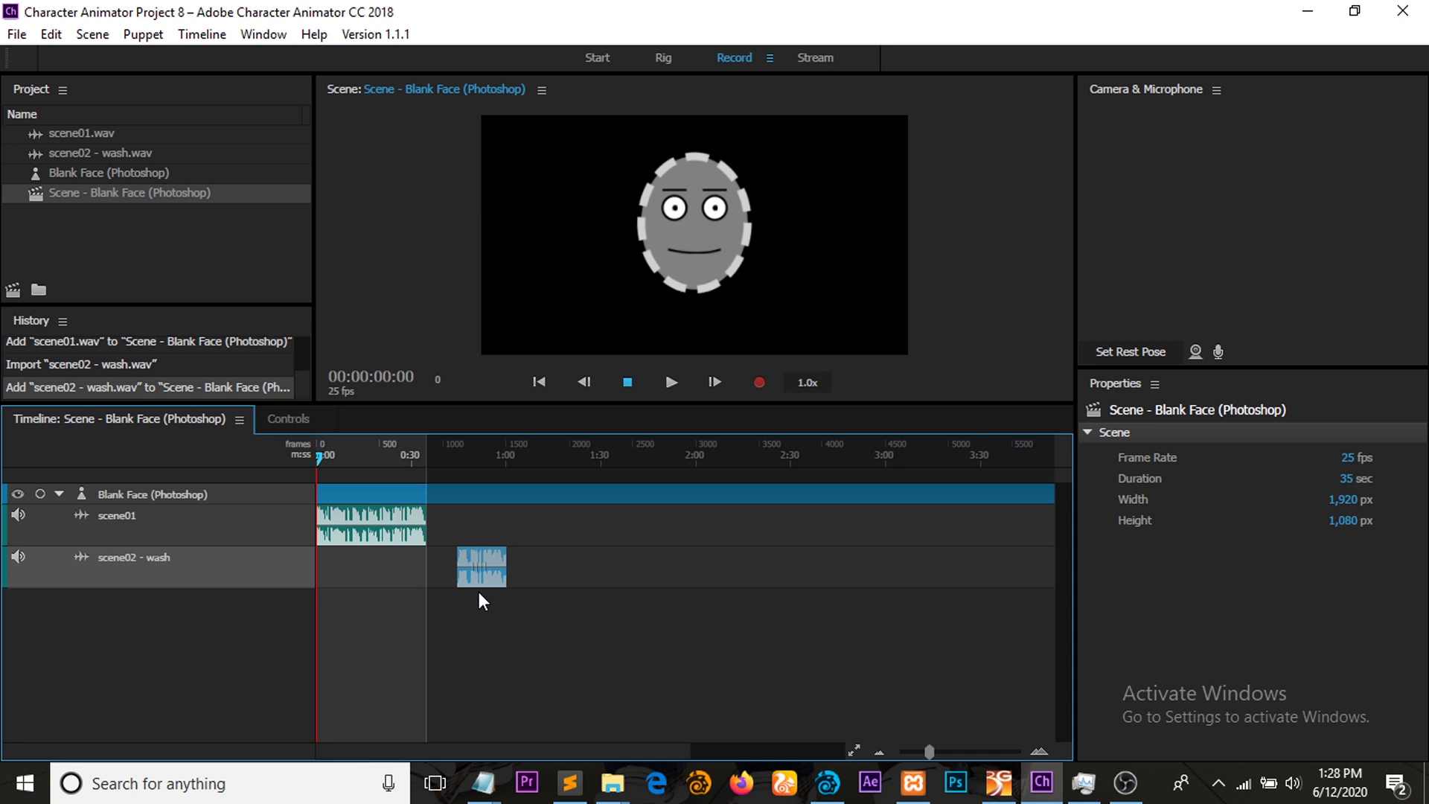
- Compute lip sync from scene audio for the Blank Face puppet with the scene01 clip selected
click(384, 491)
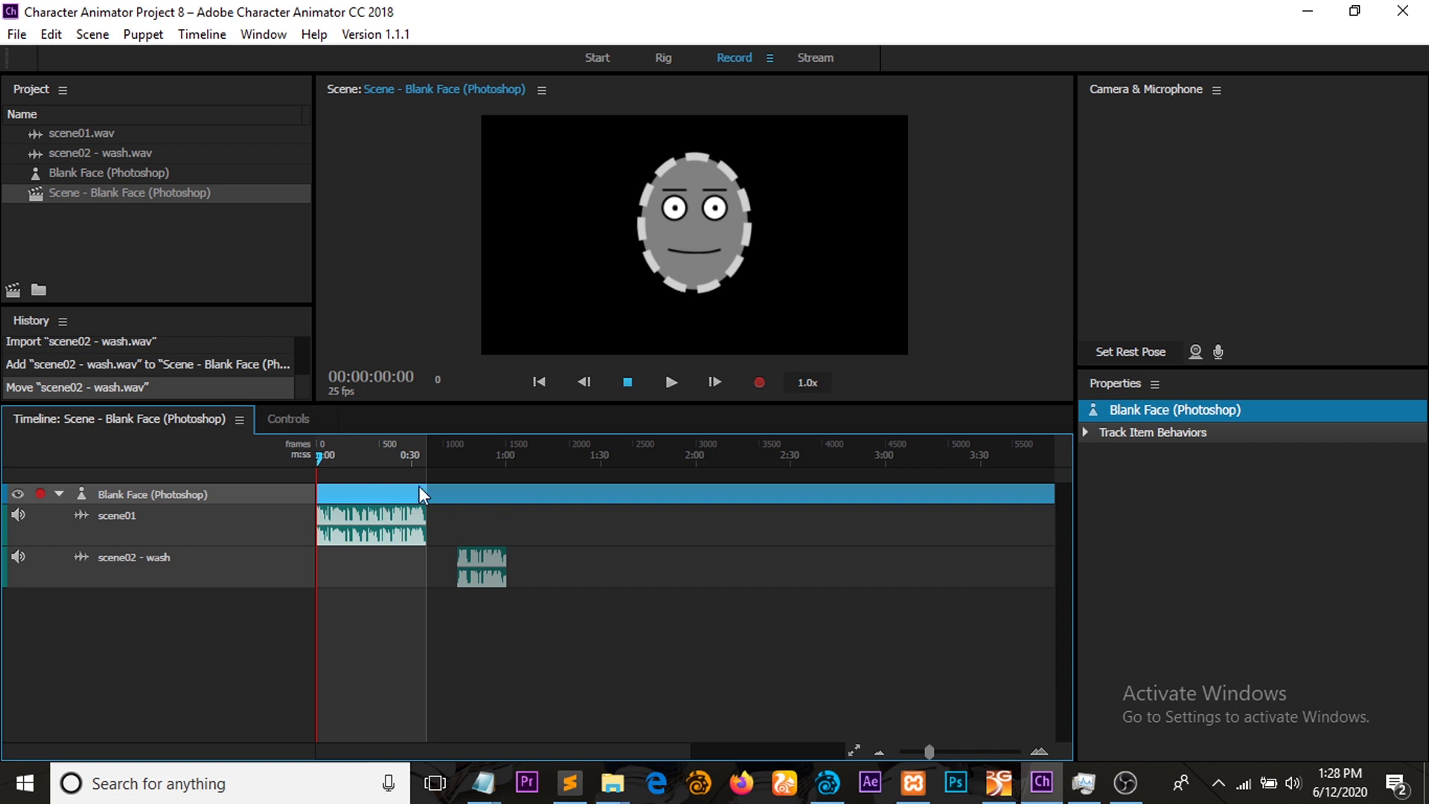
click(364, 528)
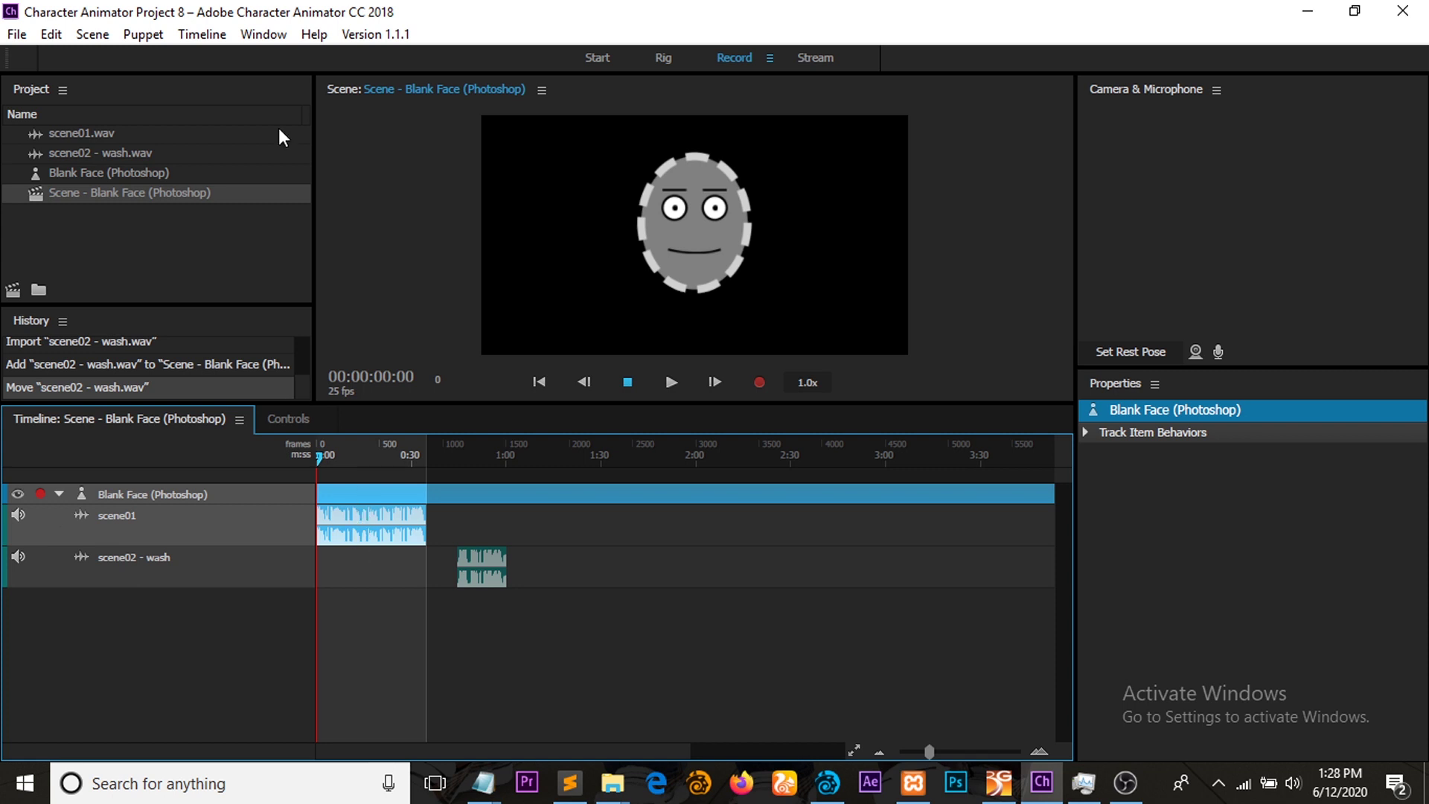
click(202, 35)
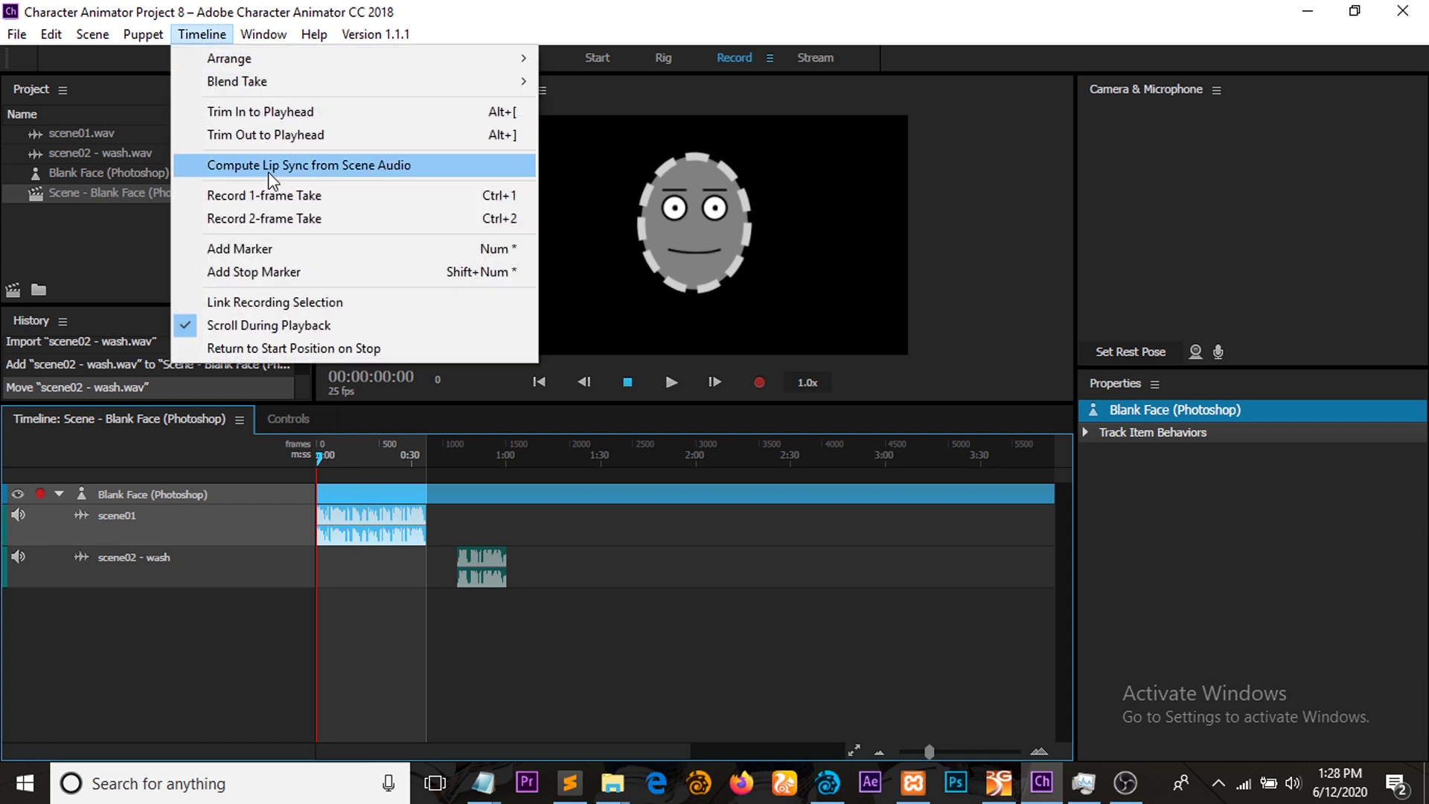
click(322, 166)
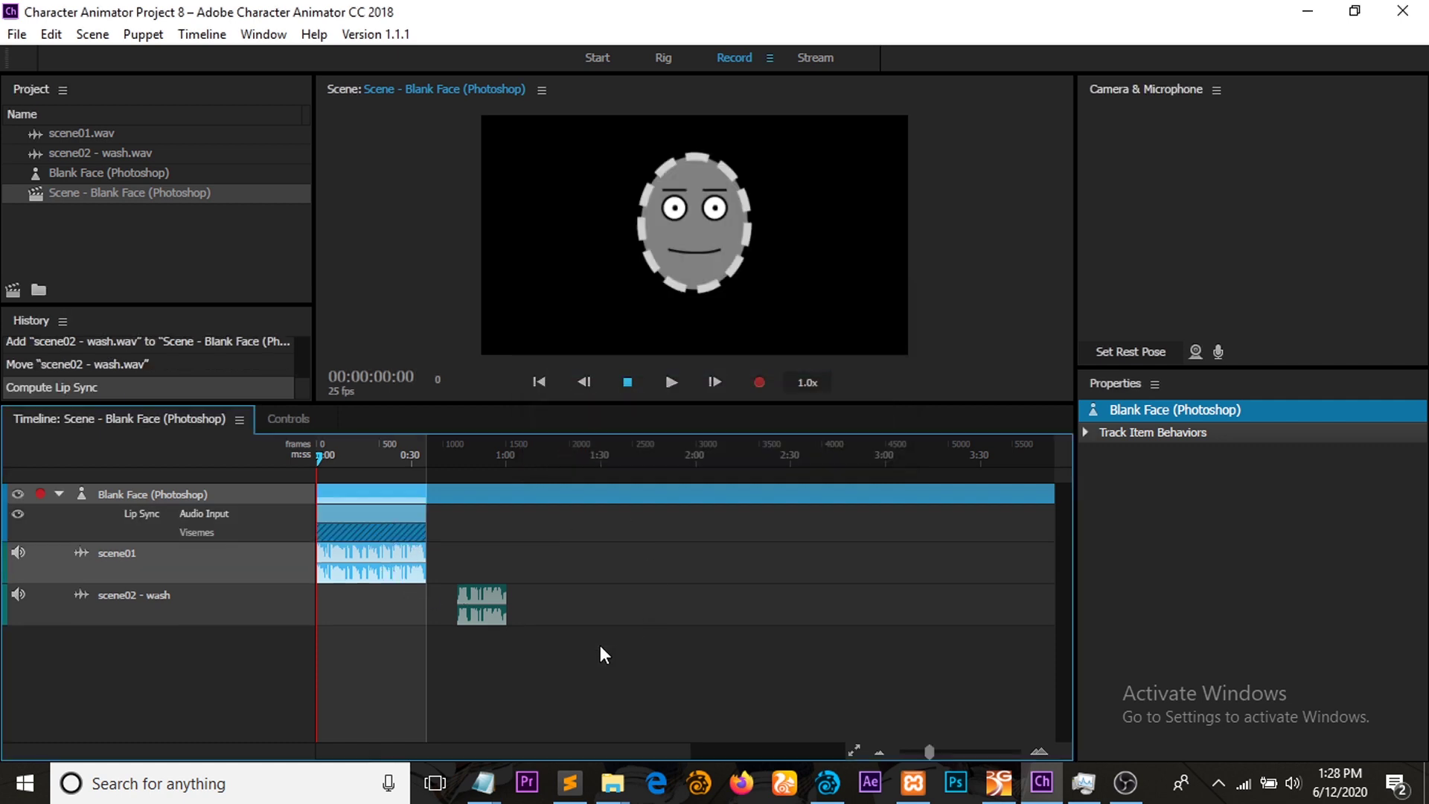
click(347, 515)
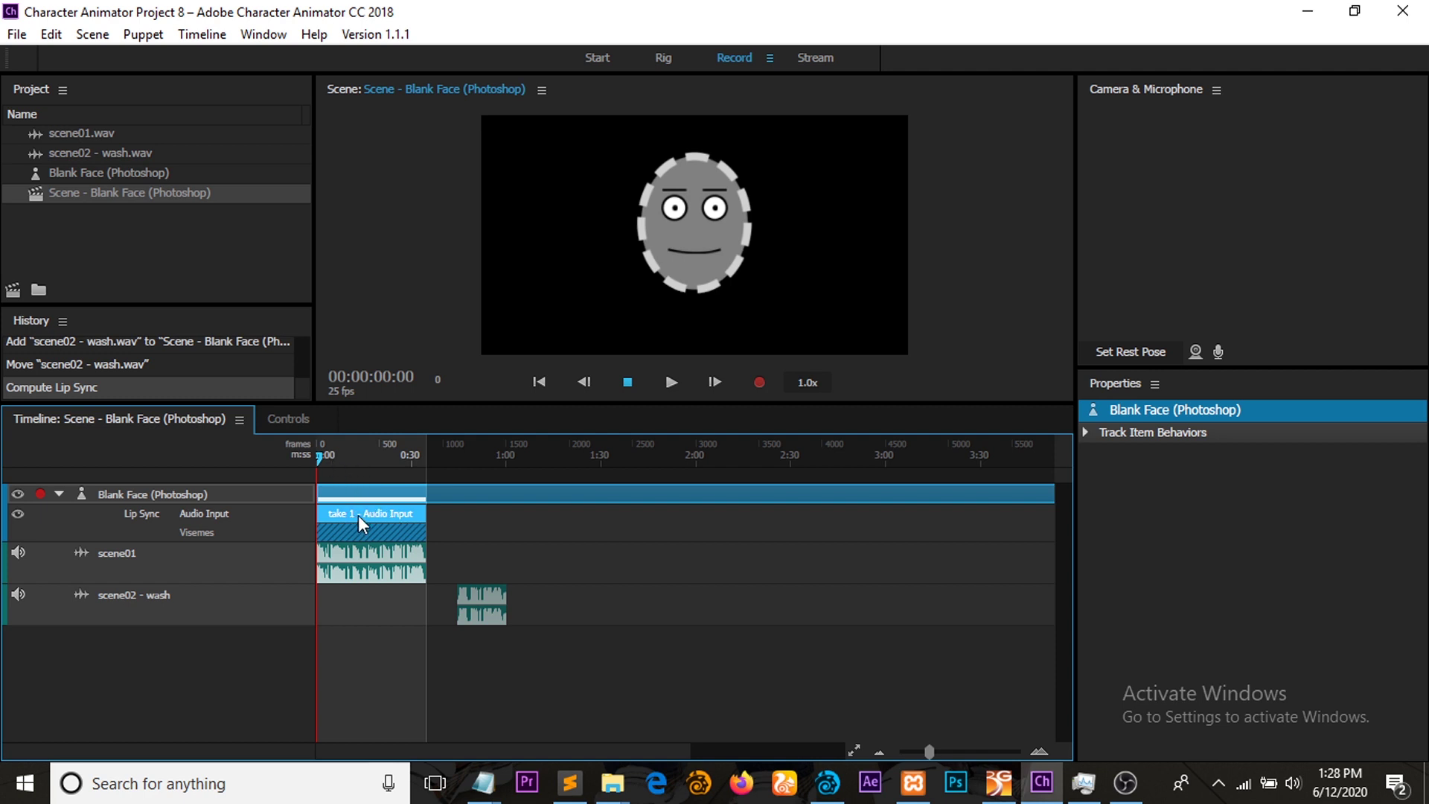
click(481, 498)
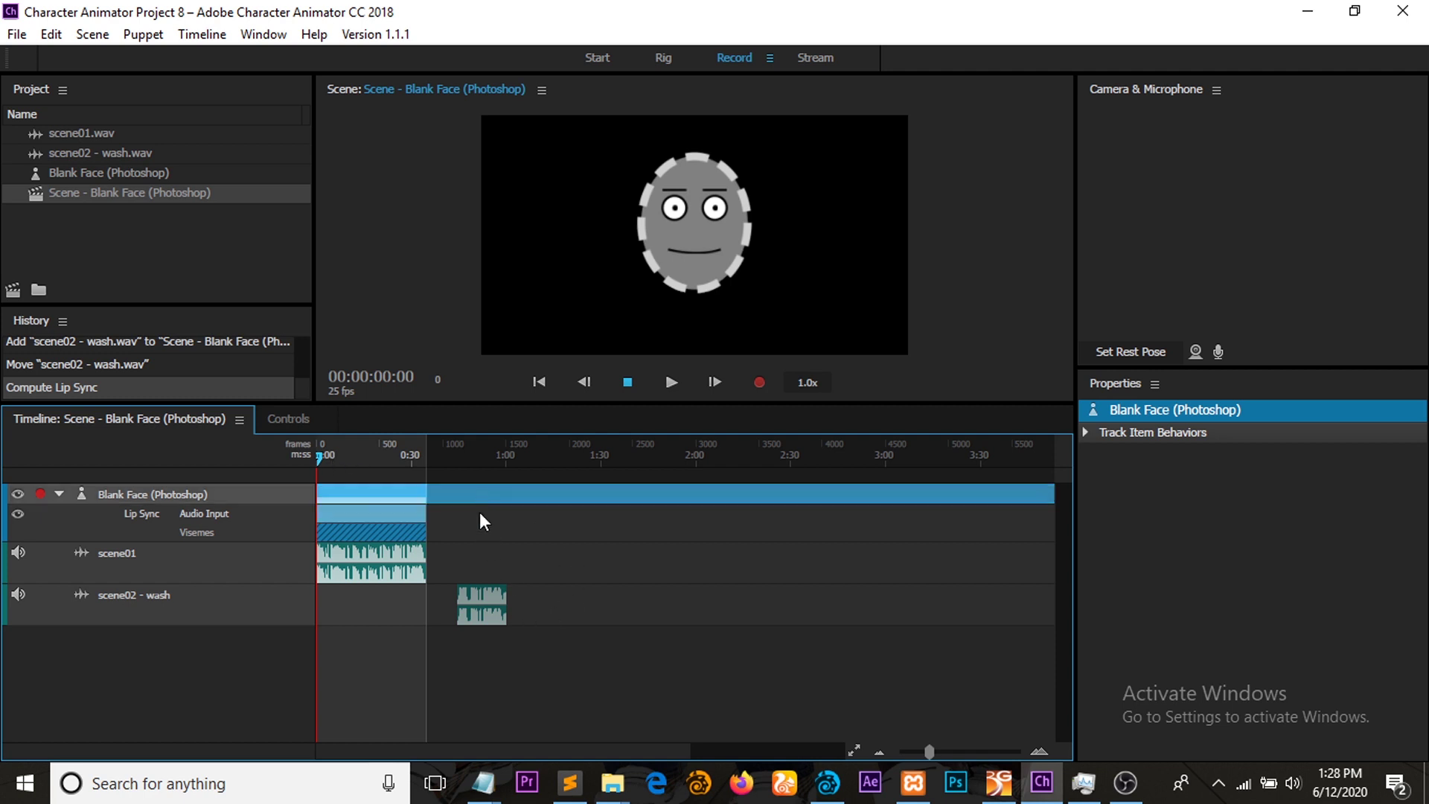
- Compute lip sync from scene audio for the scene02 - wash clip
click(477, 601)
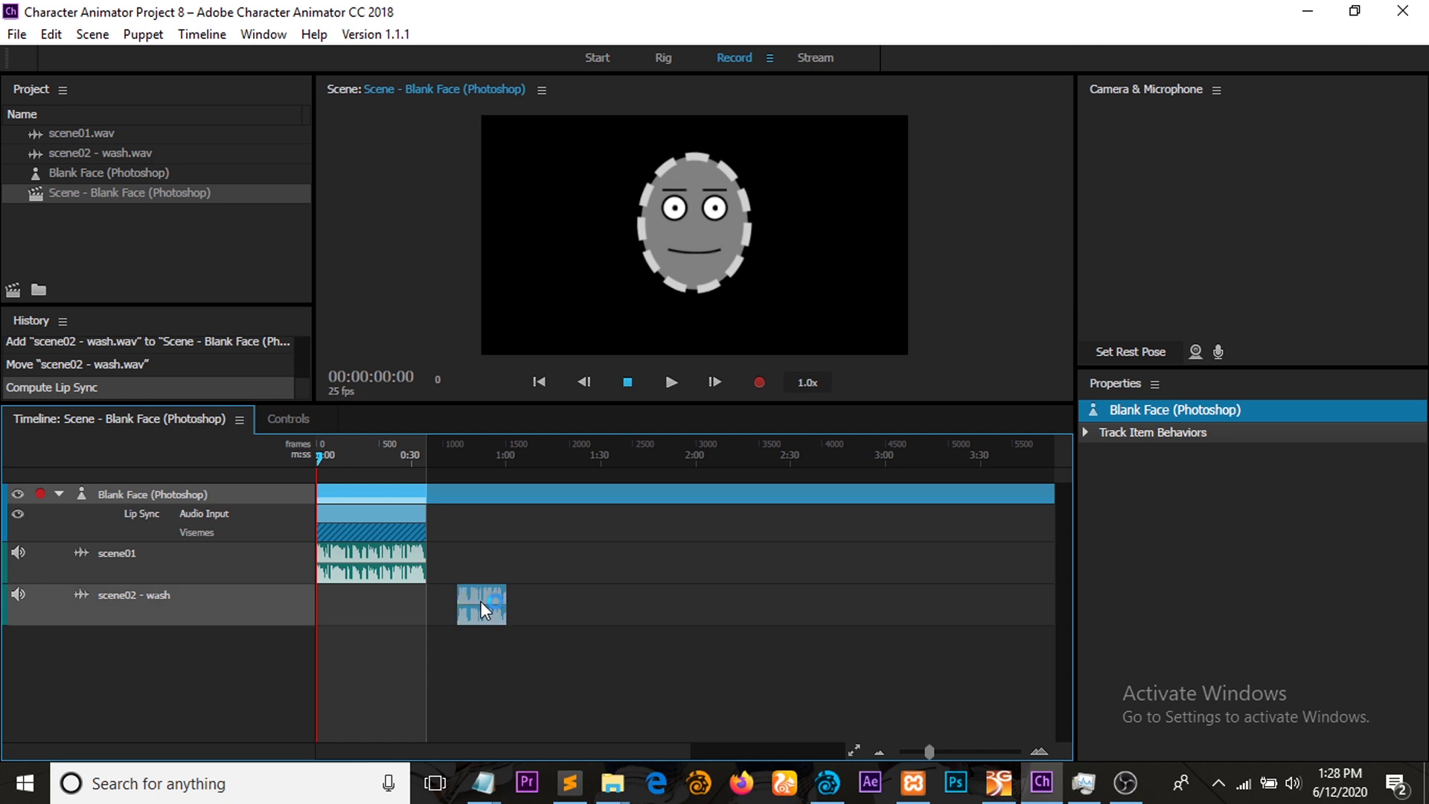
click(202, 35)
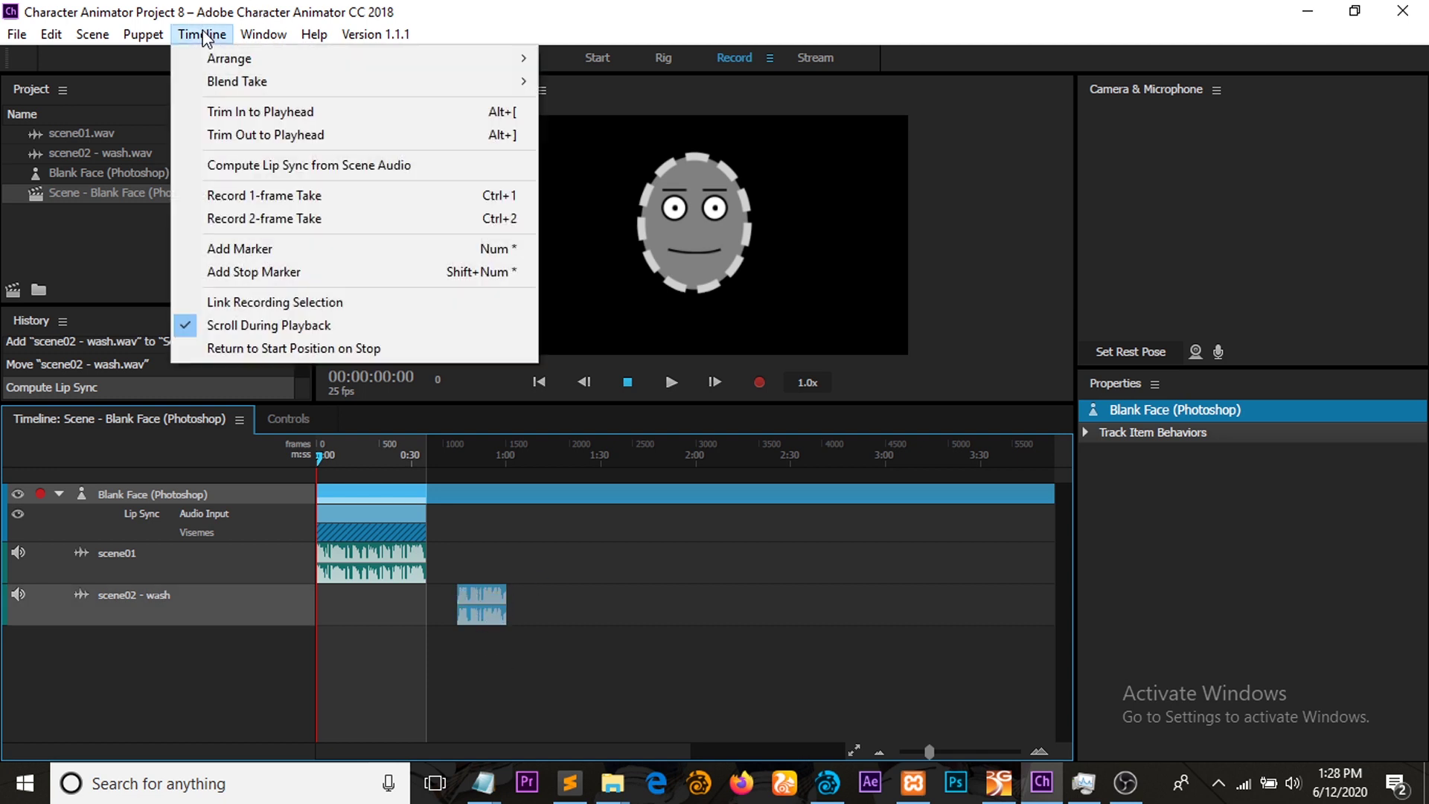
click(262, 168)
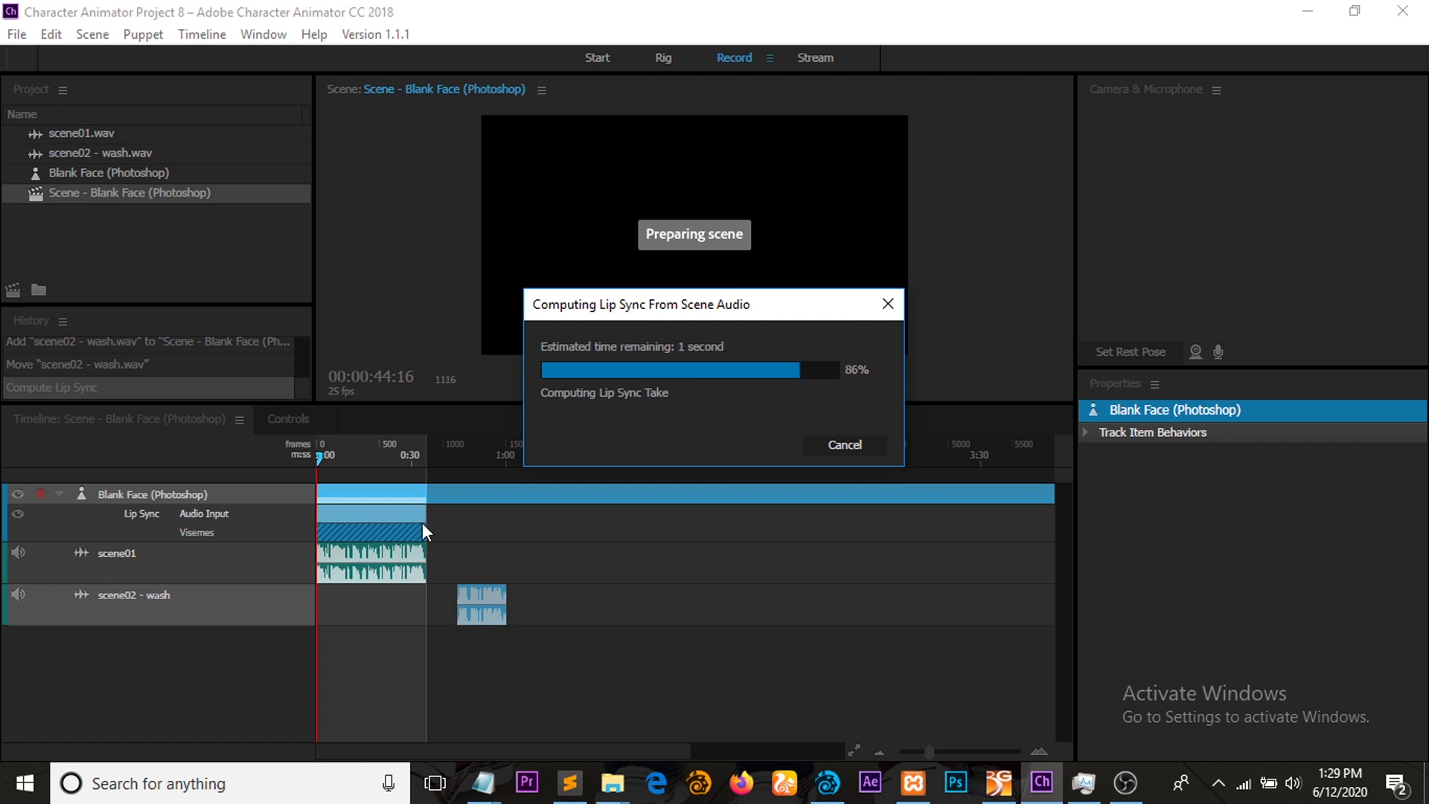
- Compare the two computed lip sync takes with their scene01 and scene02 - wash audio clips on the timeline
click(489, 512)
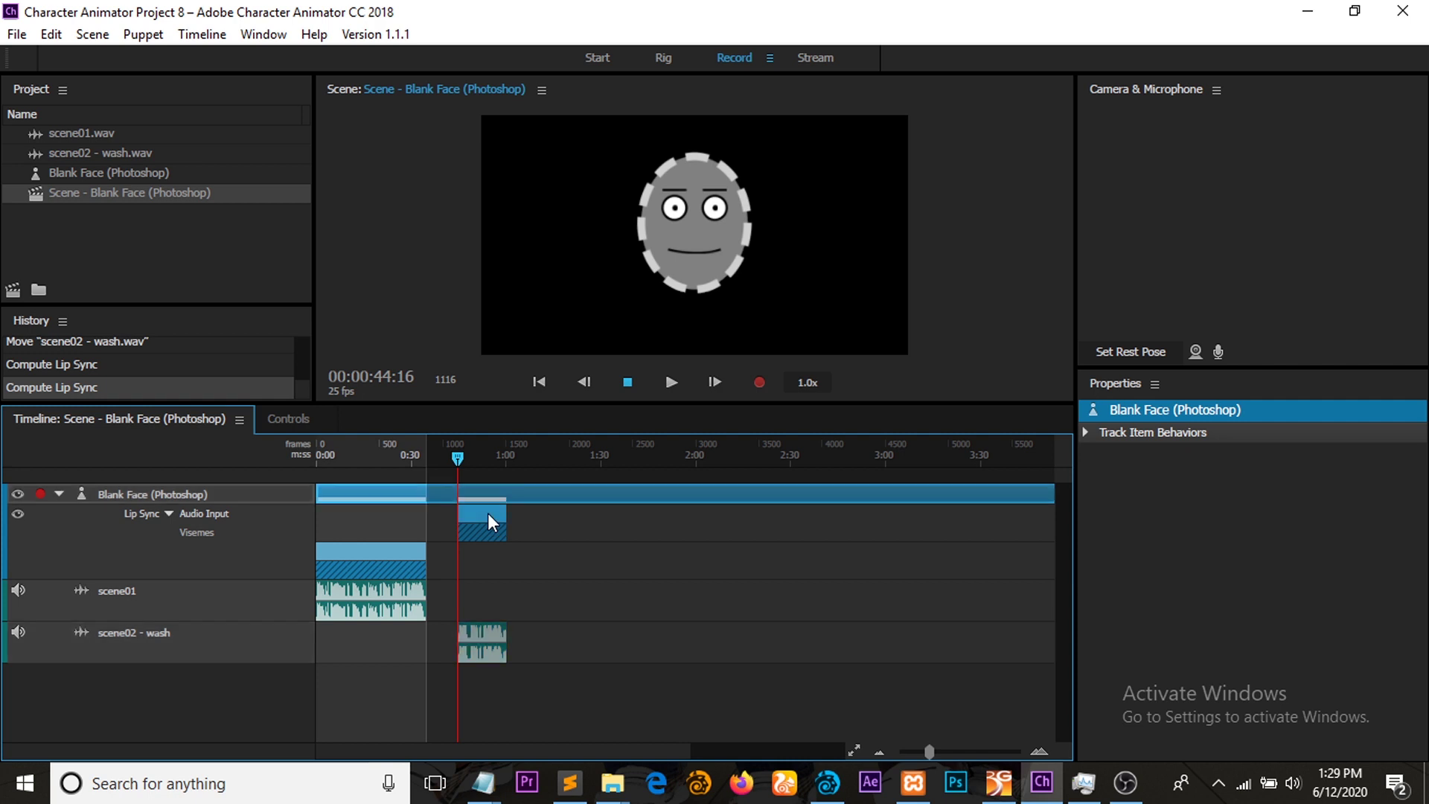
click(373, 549)
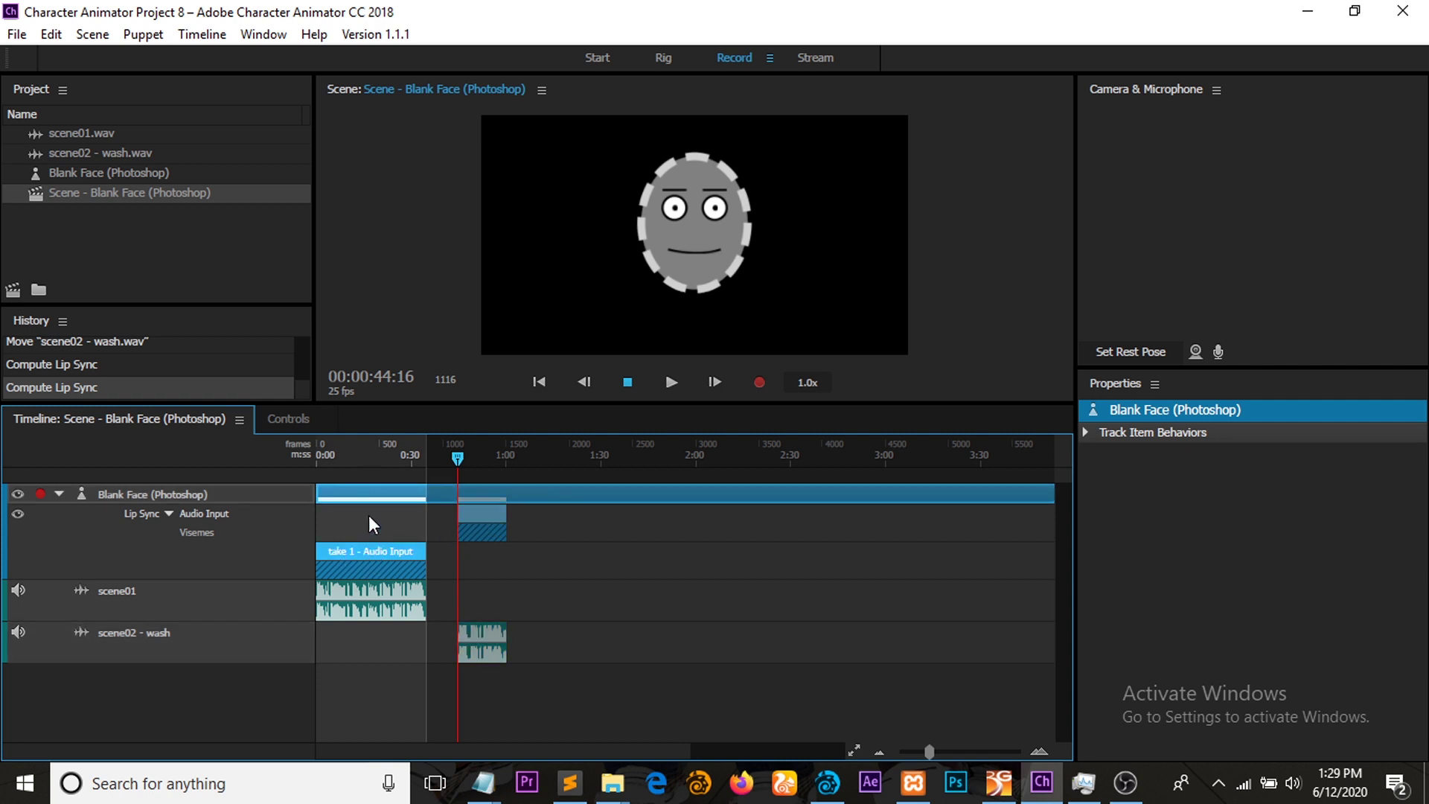
click(485, 512)
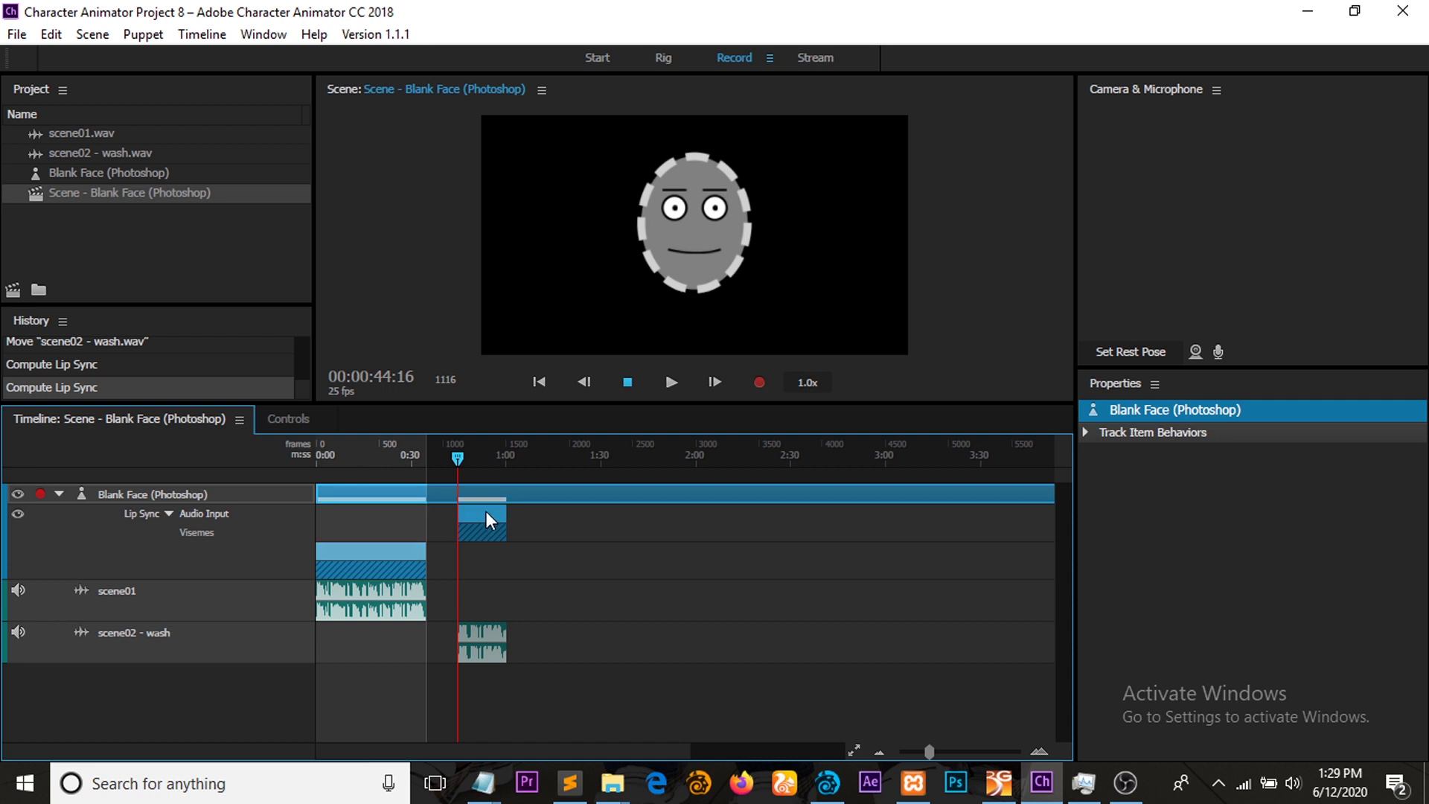
click(368, 604)
click(480, 641)
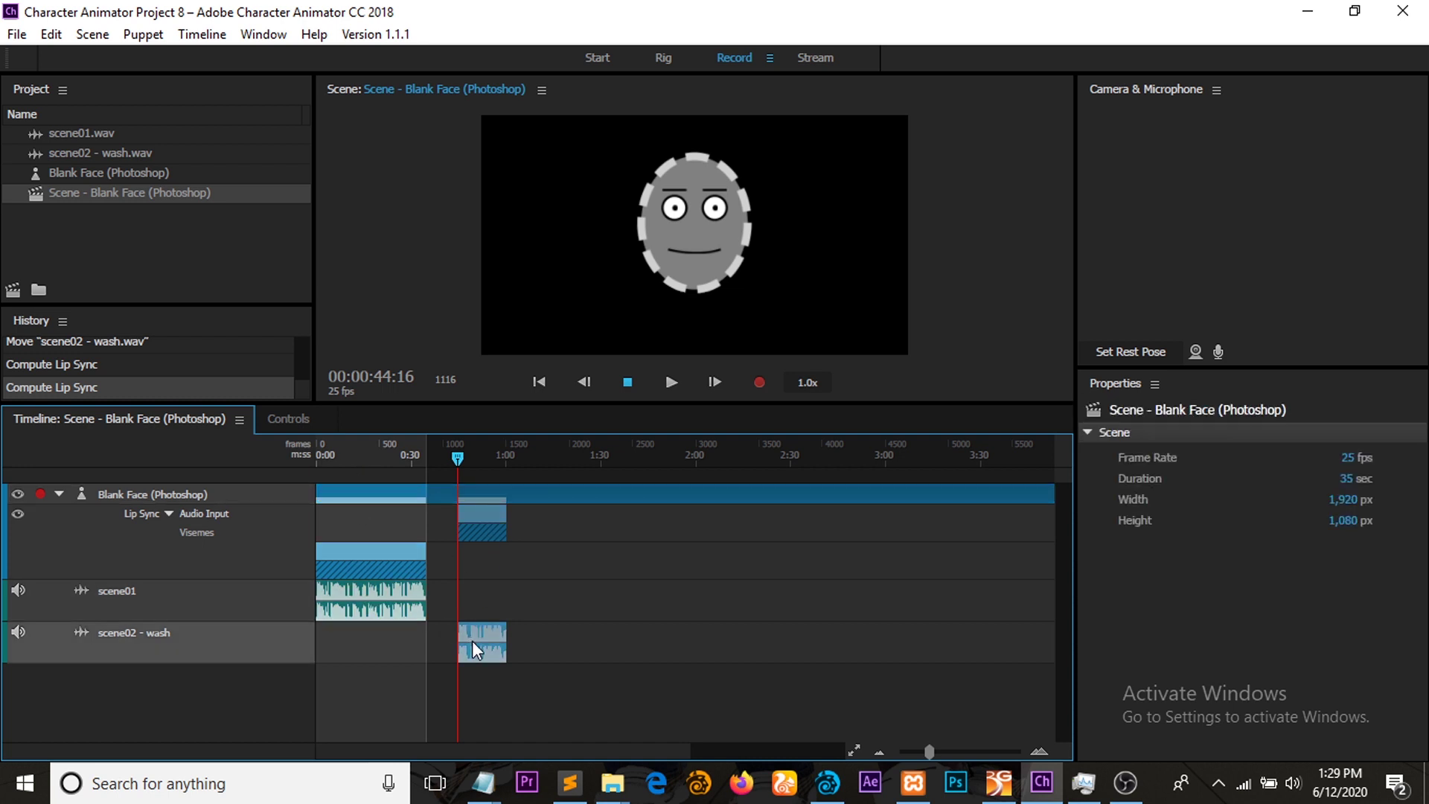
click(393, 564)
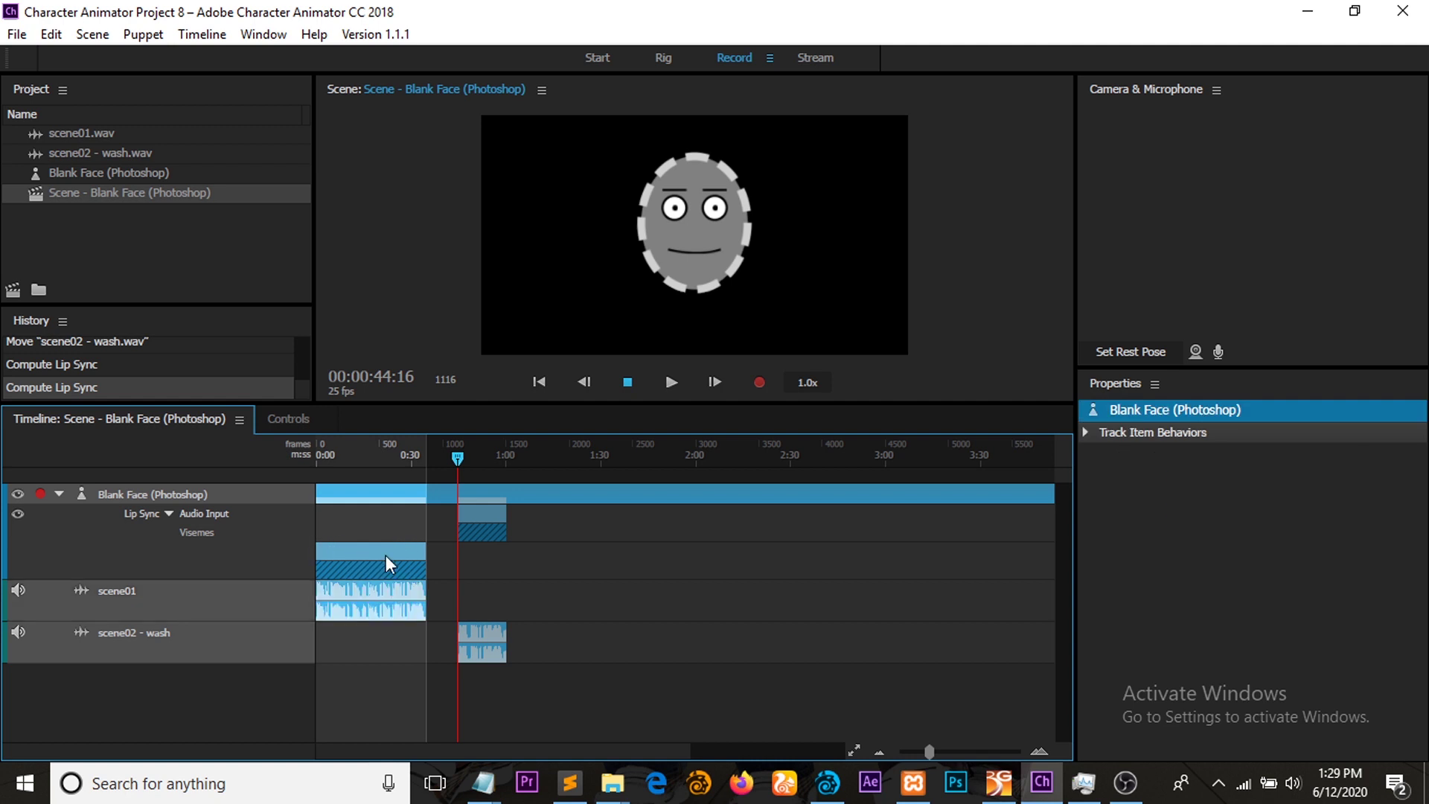
click(424, 474)
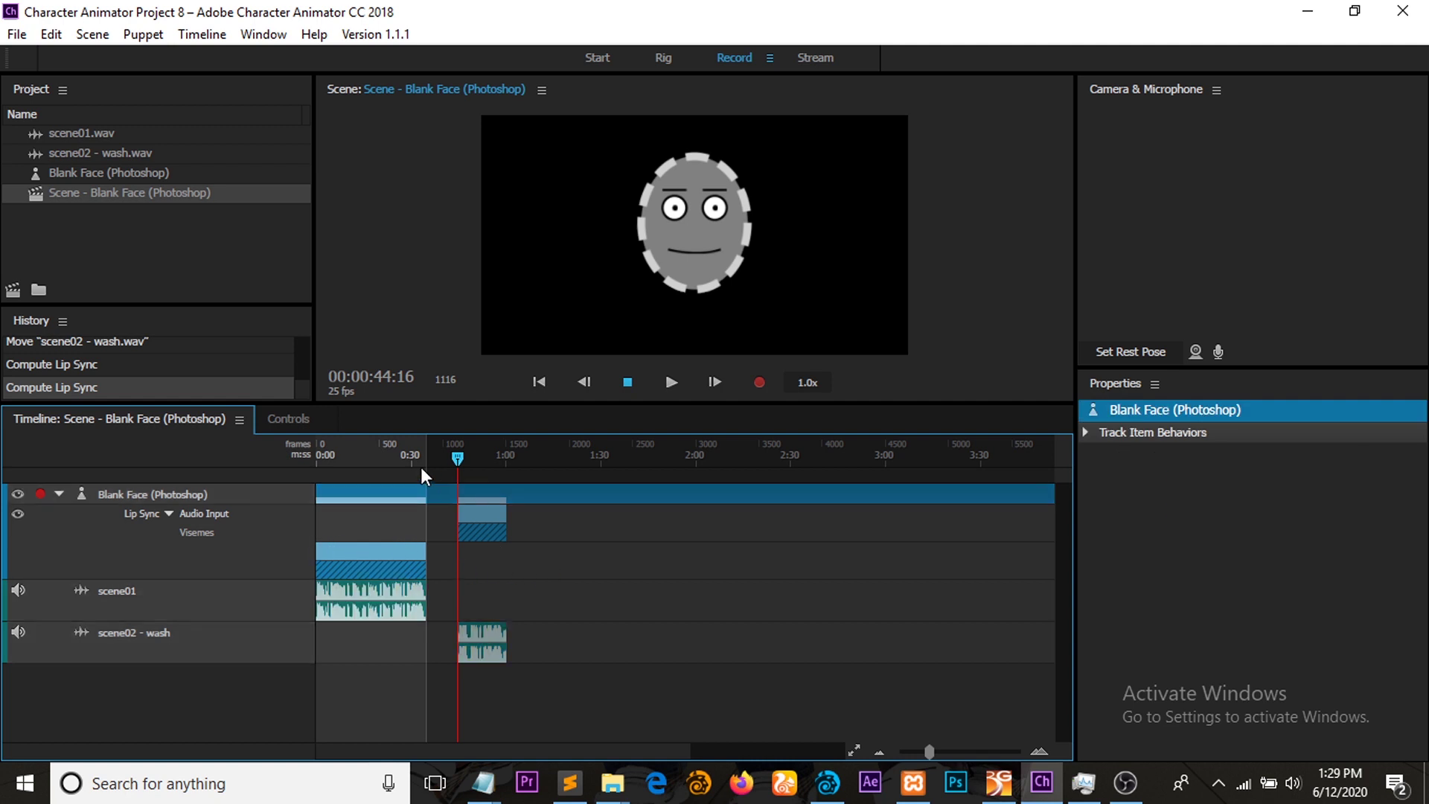
- Play the scene from about 0:09 to preview the scene01 lip sync, stopping after a few seconds
click(346, 457)
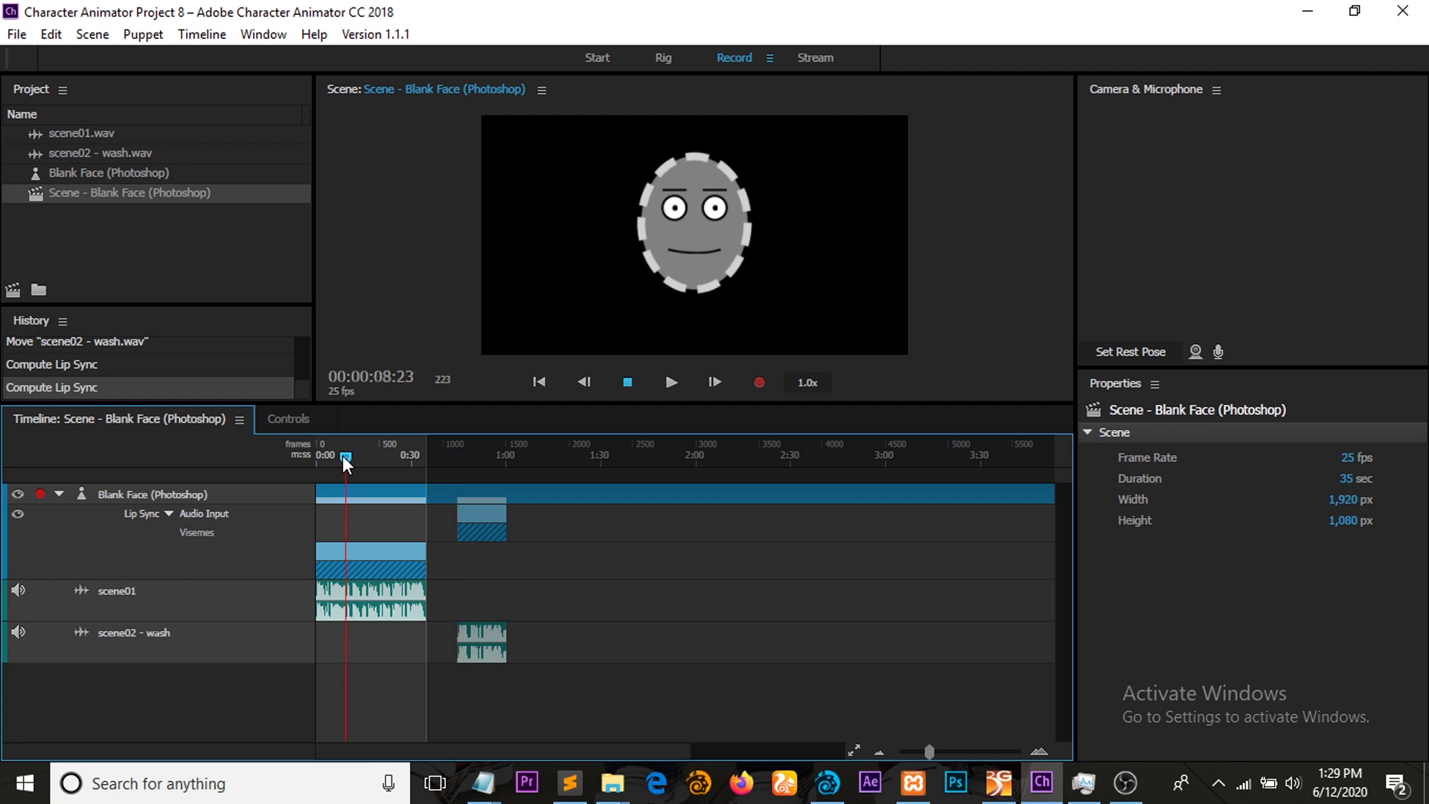
drag(345, 457, 343, 457)
click(672, 382)
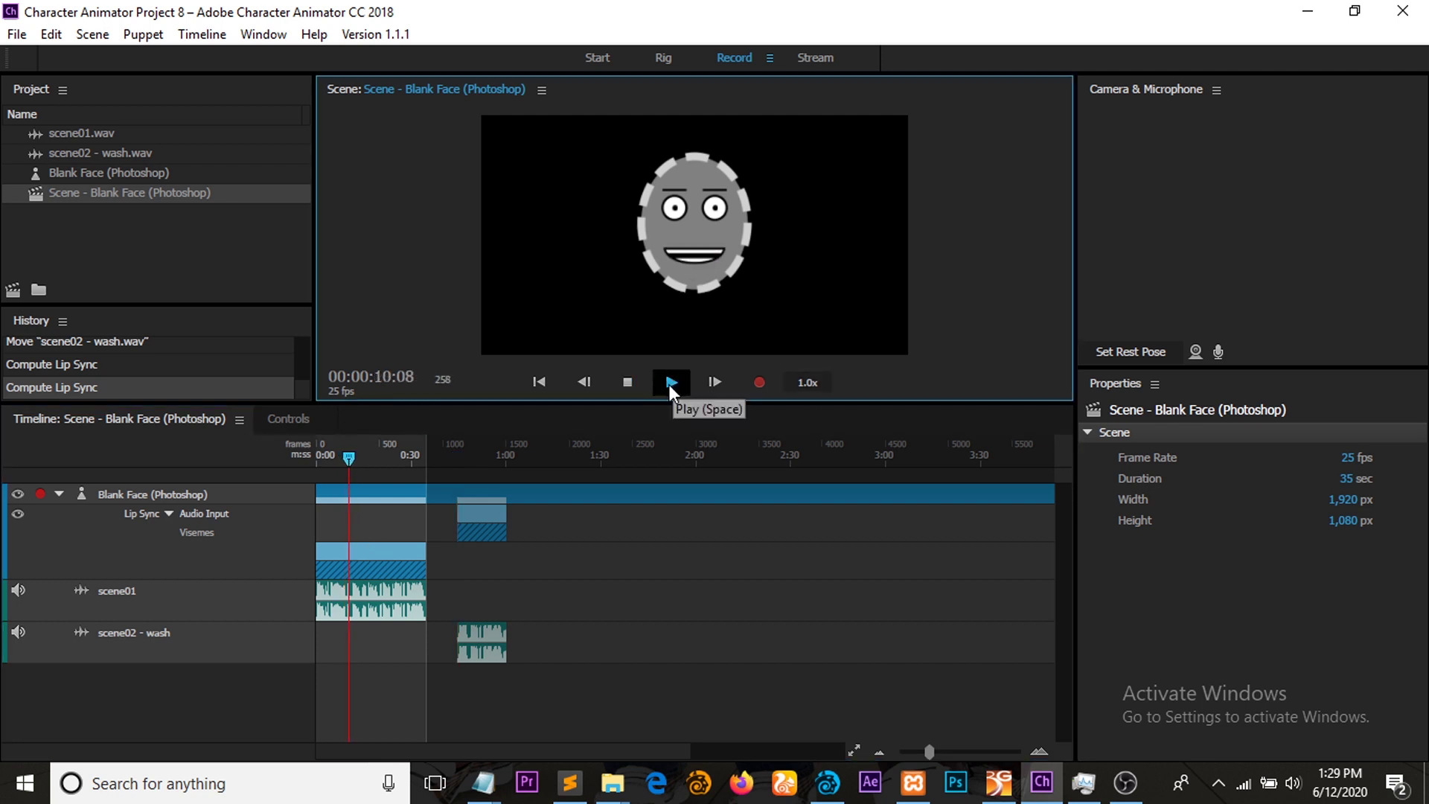
click(628, 384)
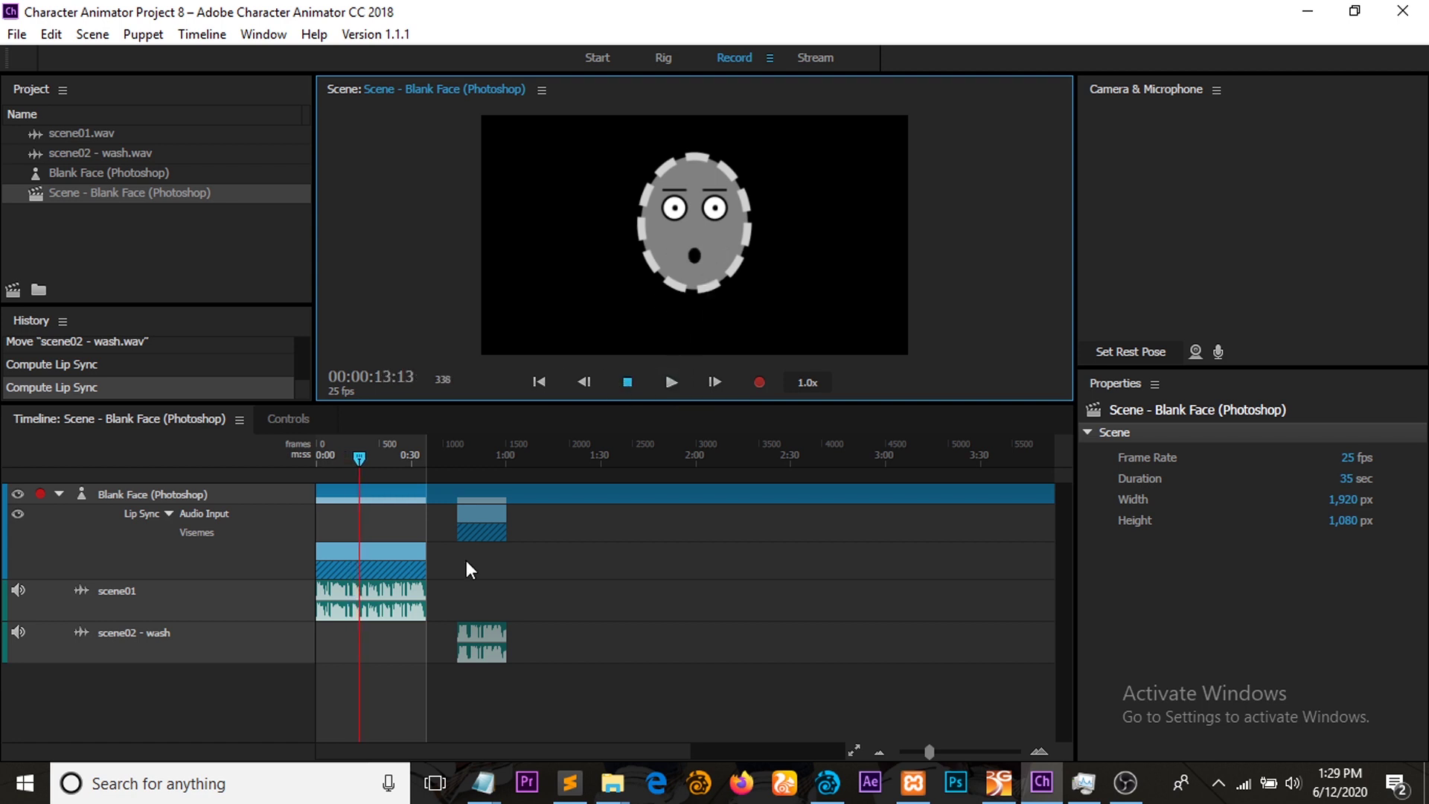
- Examine the individual visemes of the scene01 take and the replacement mouth shapes offered for an Uh and an Oh viseme
click(376, 552)
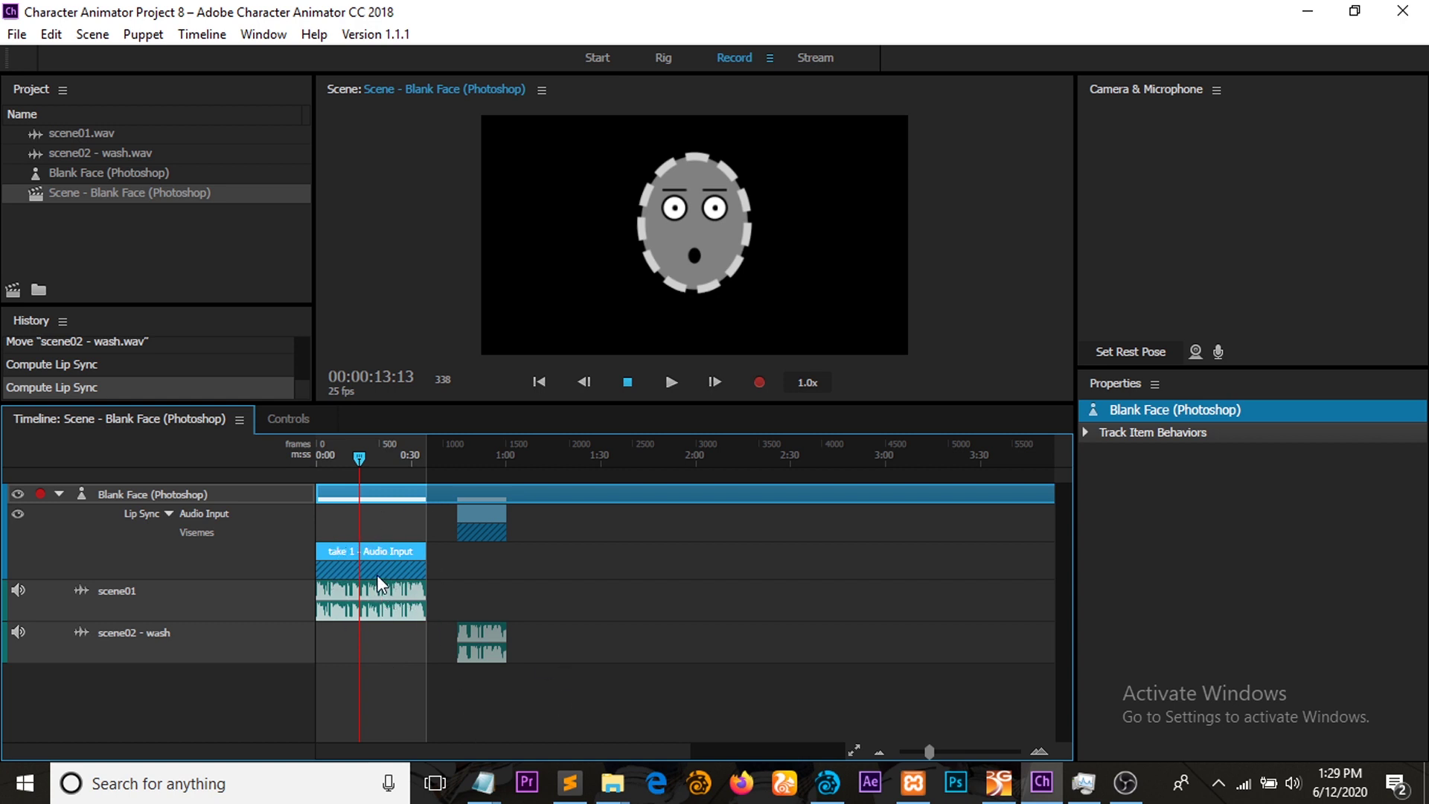
drag(929, 752, 988, 753)
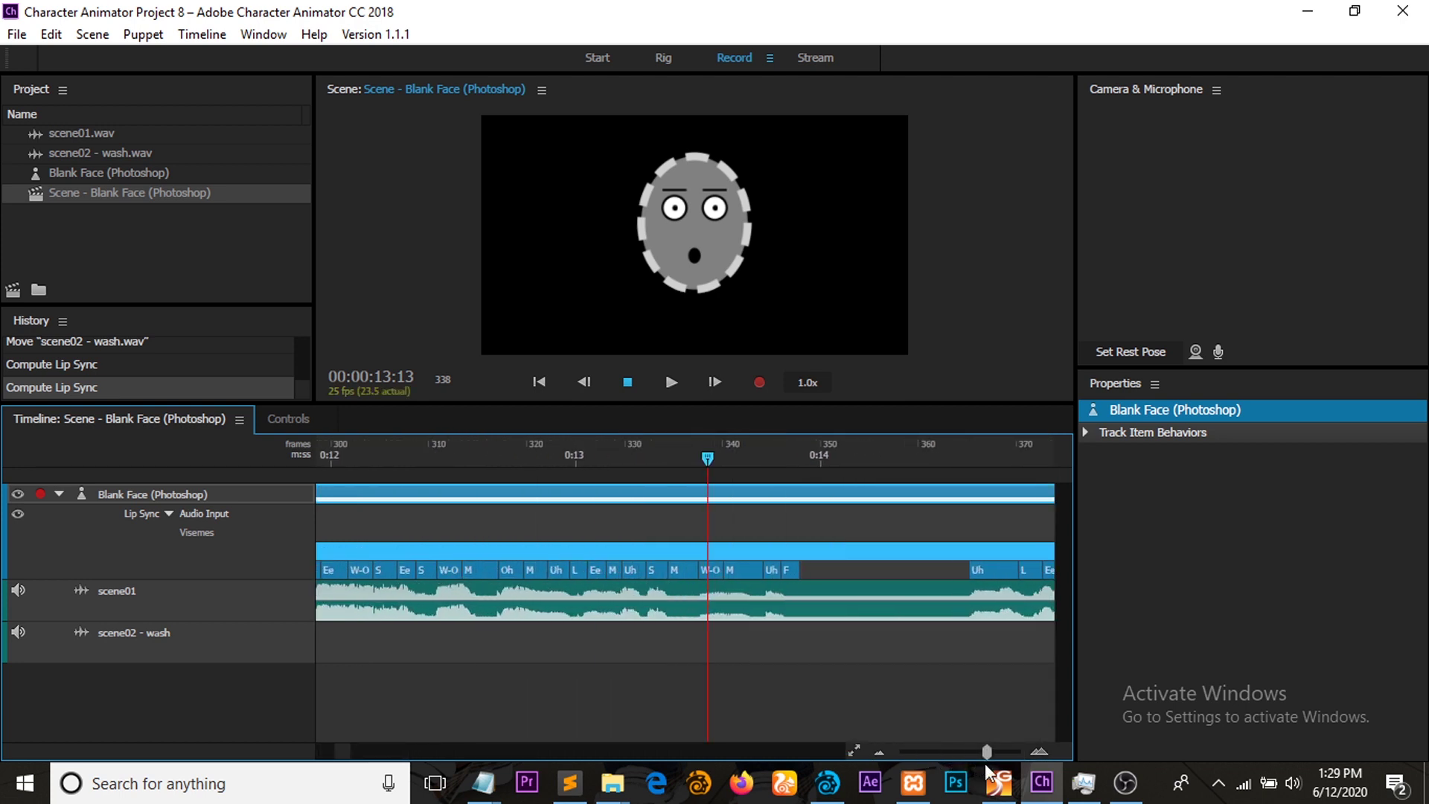
click(713, 575)
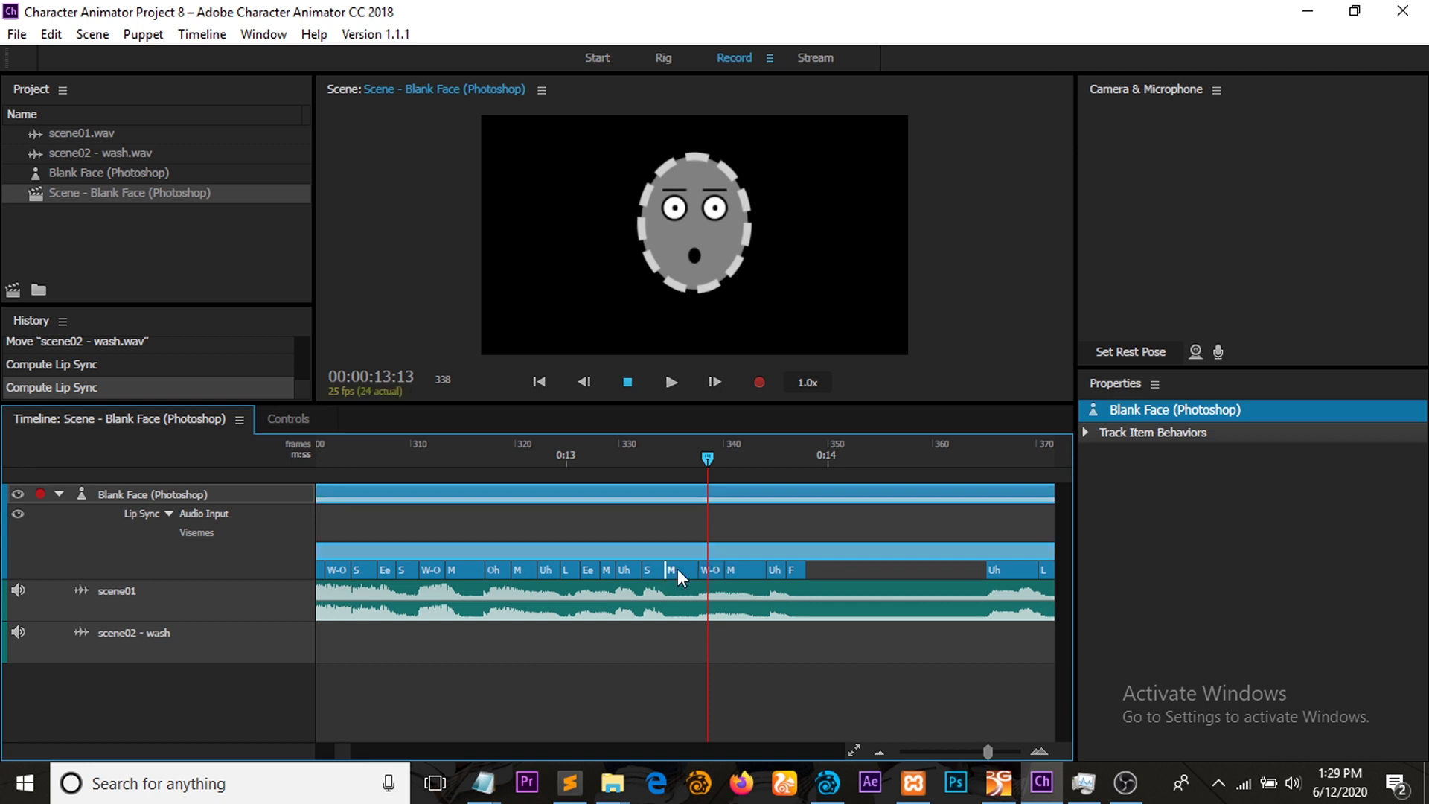
right_click(628, 570)
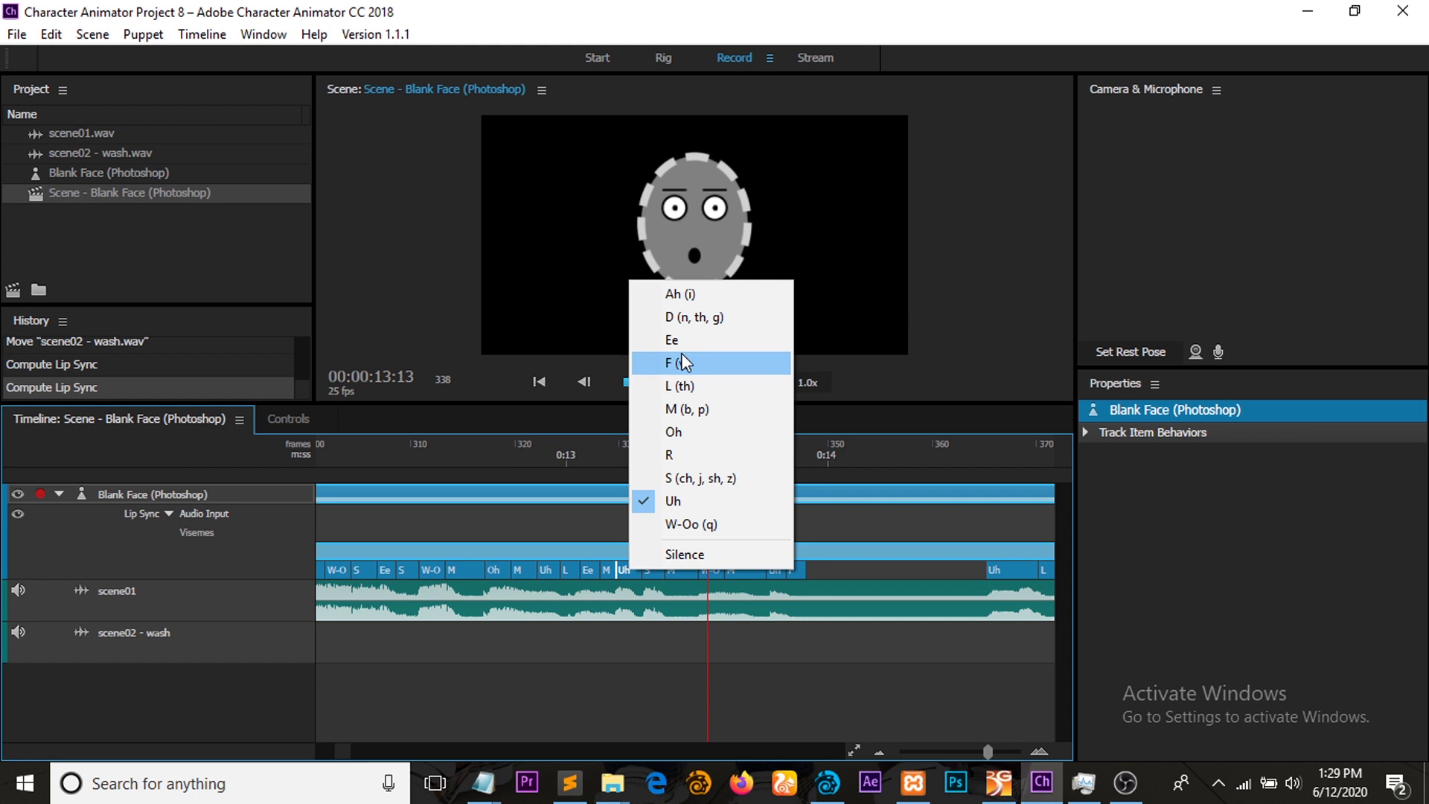
click(494, 564)
right_click(495, 564)
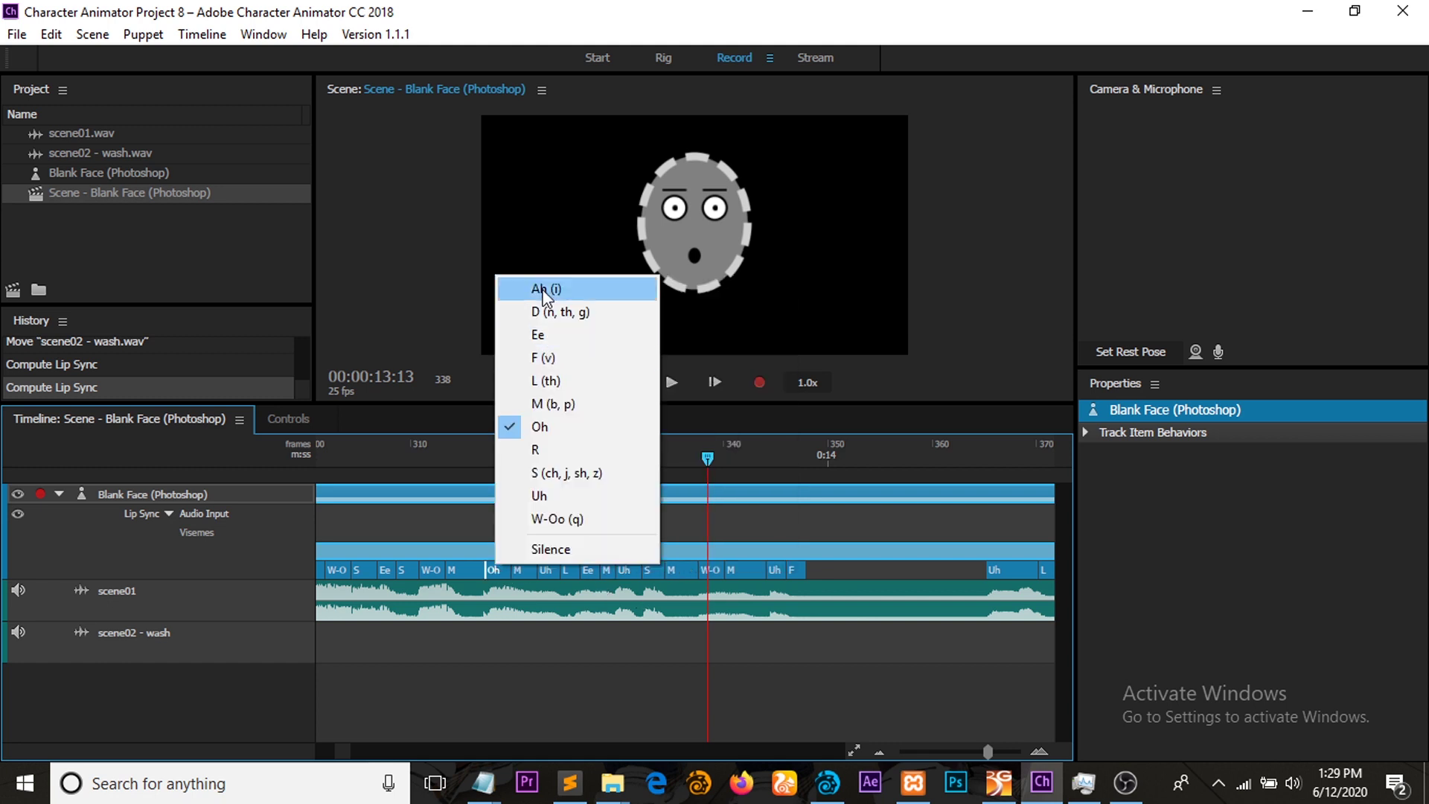
click(459, 569)
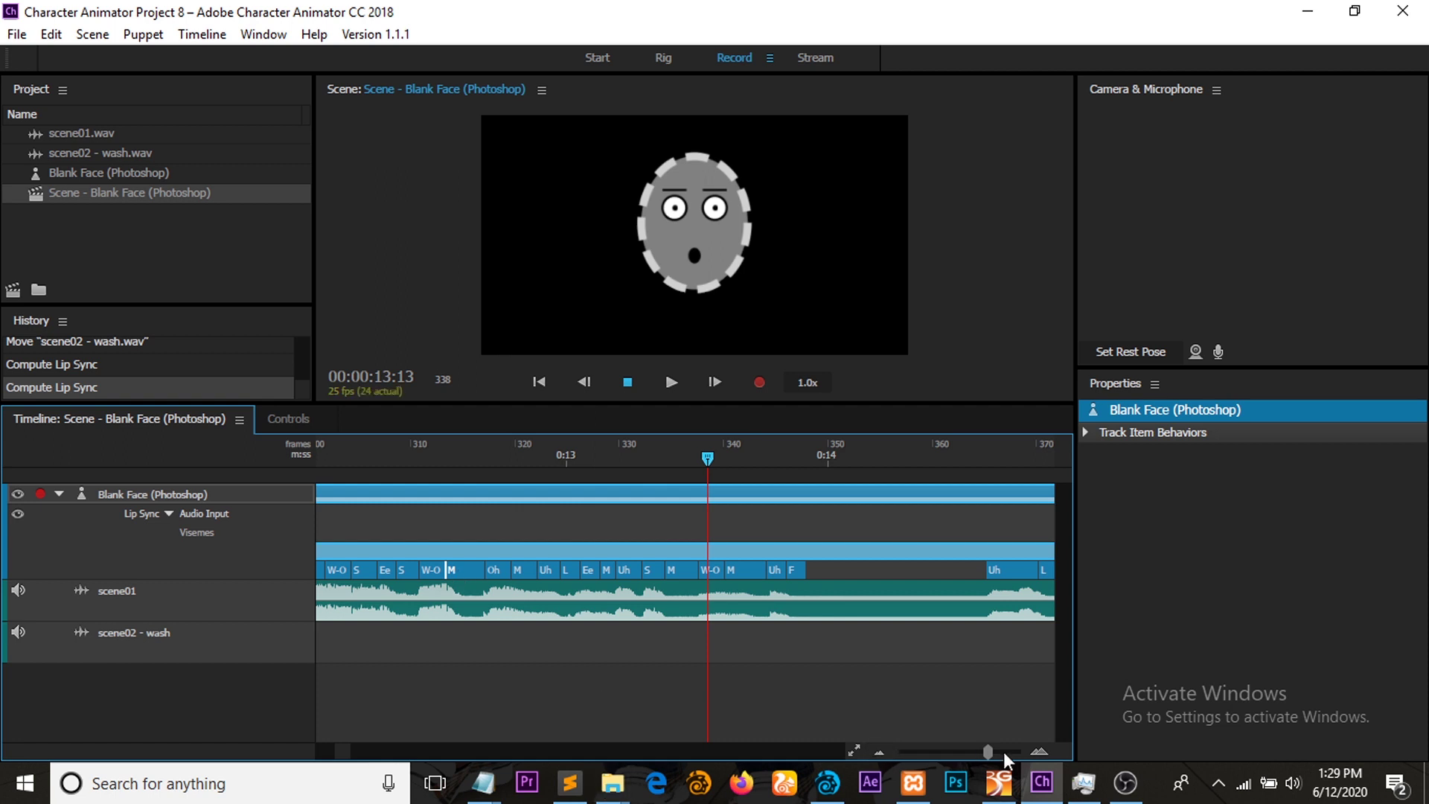
drag(989, 754, 935, 753)
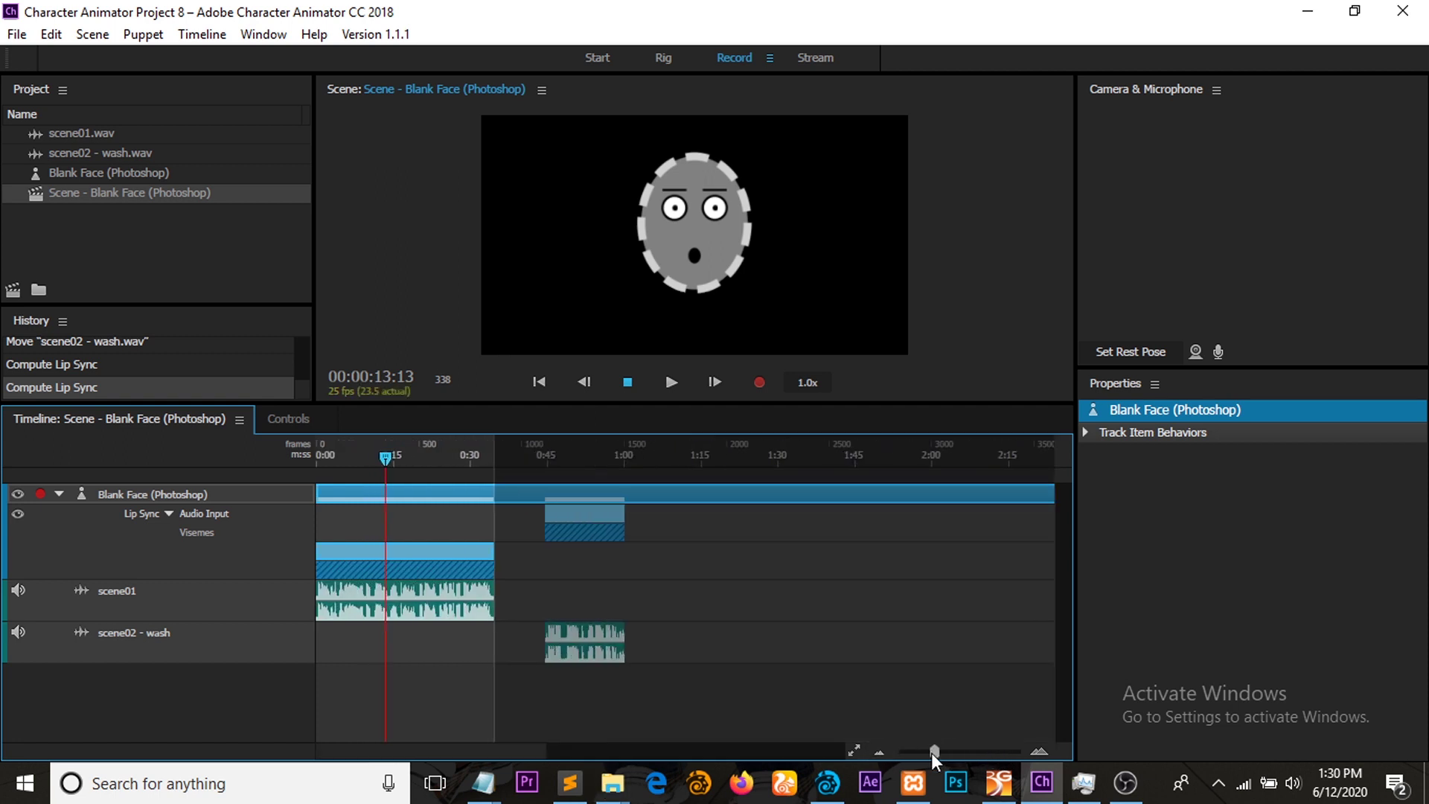
- Copy the visemes of the scene01 take for After Effects and paste them into a new Notepad document
click(372, 557)
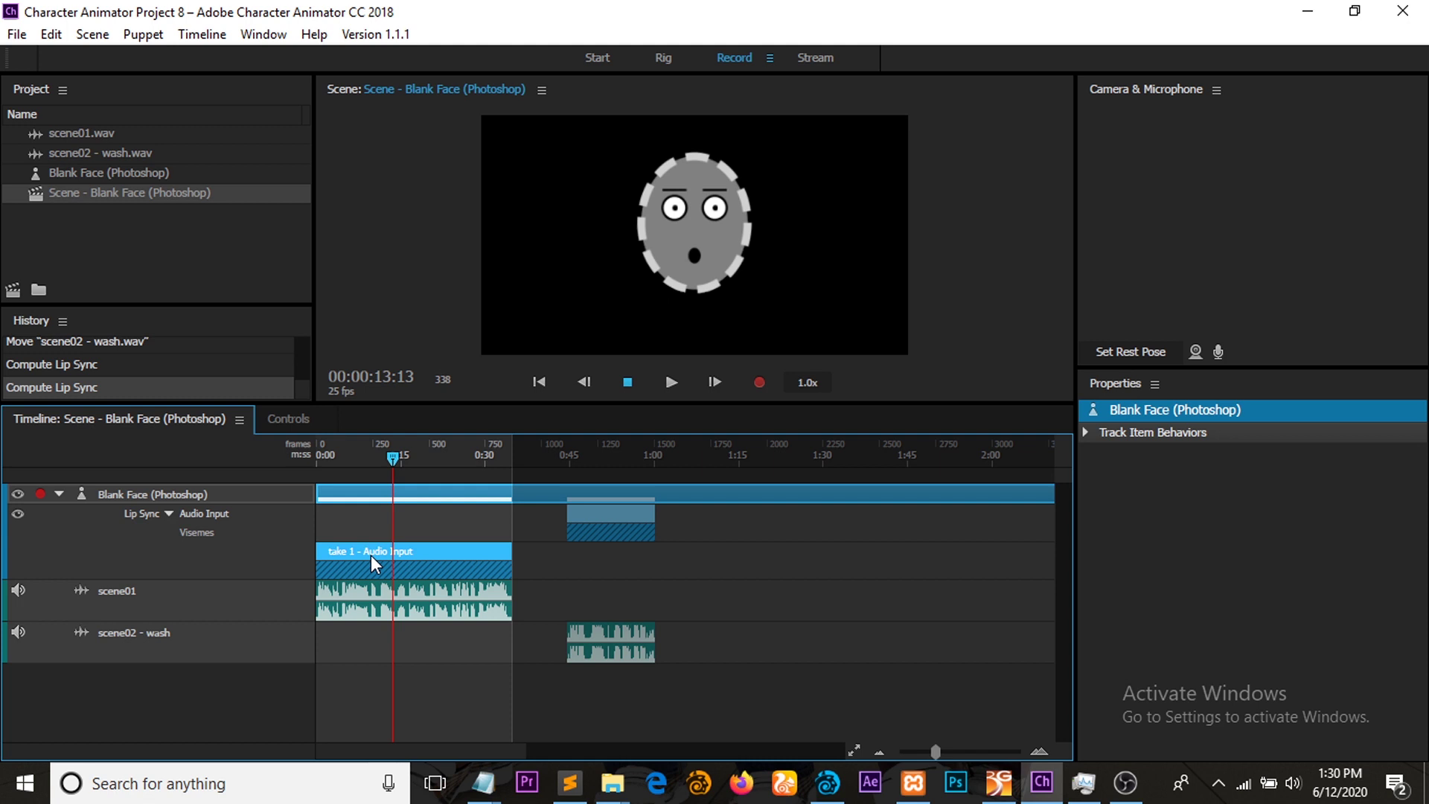
right_click(371, 556)
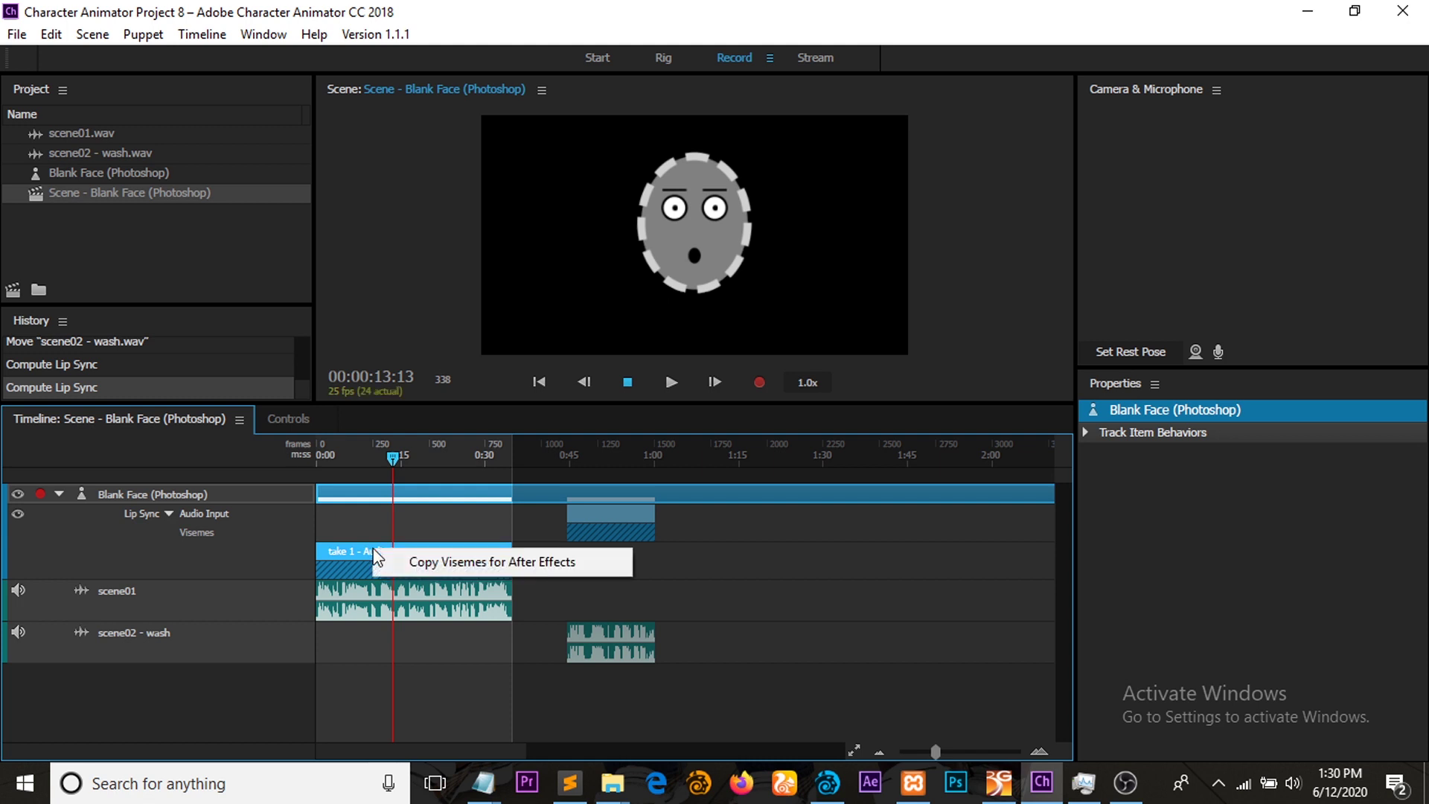
click(448, 561)
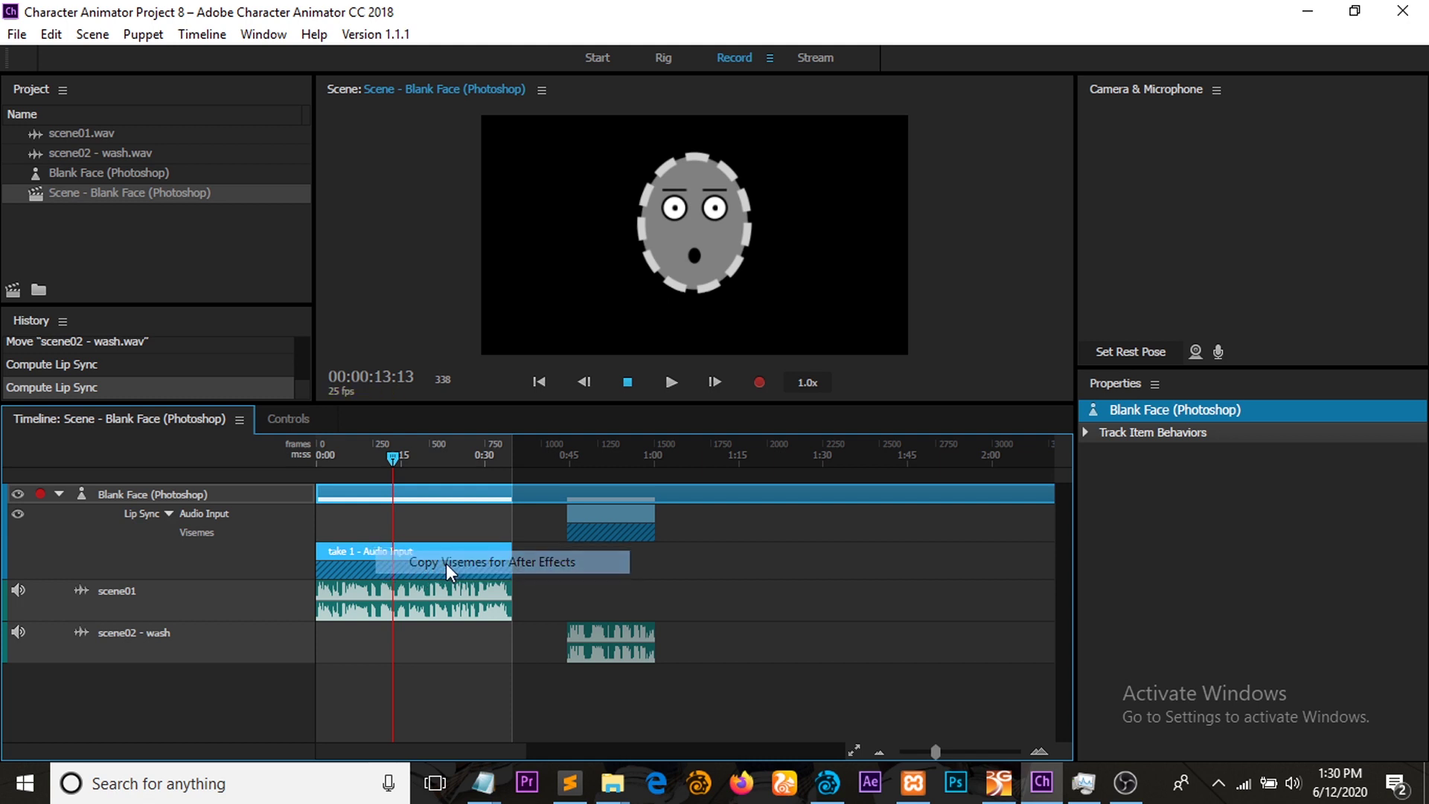
right_click(486, 783)
click(480, 666)
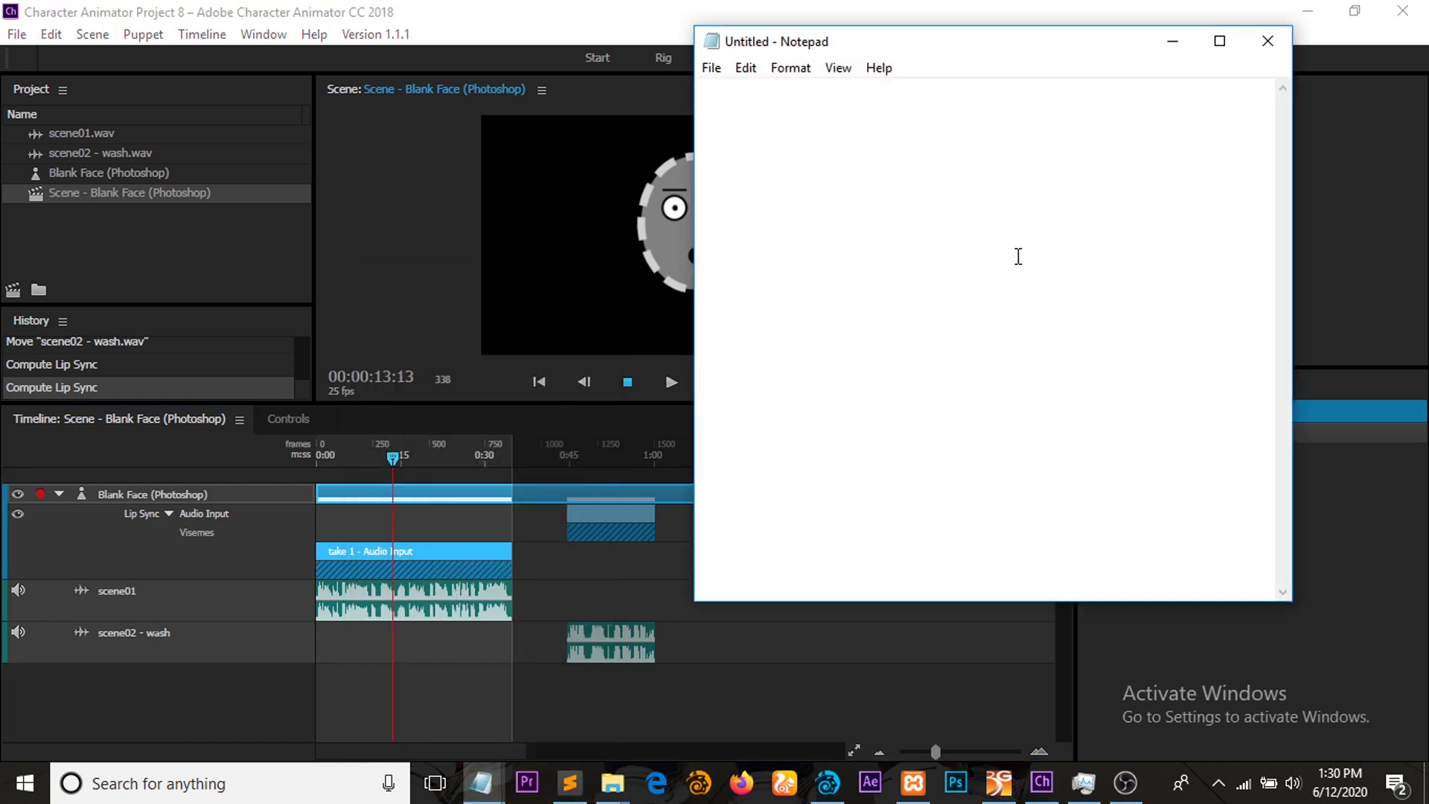
key(ctrl+v)
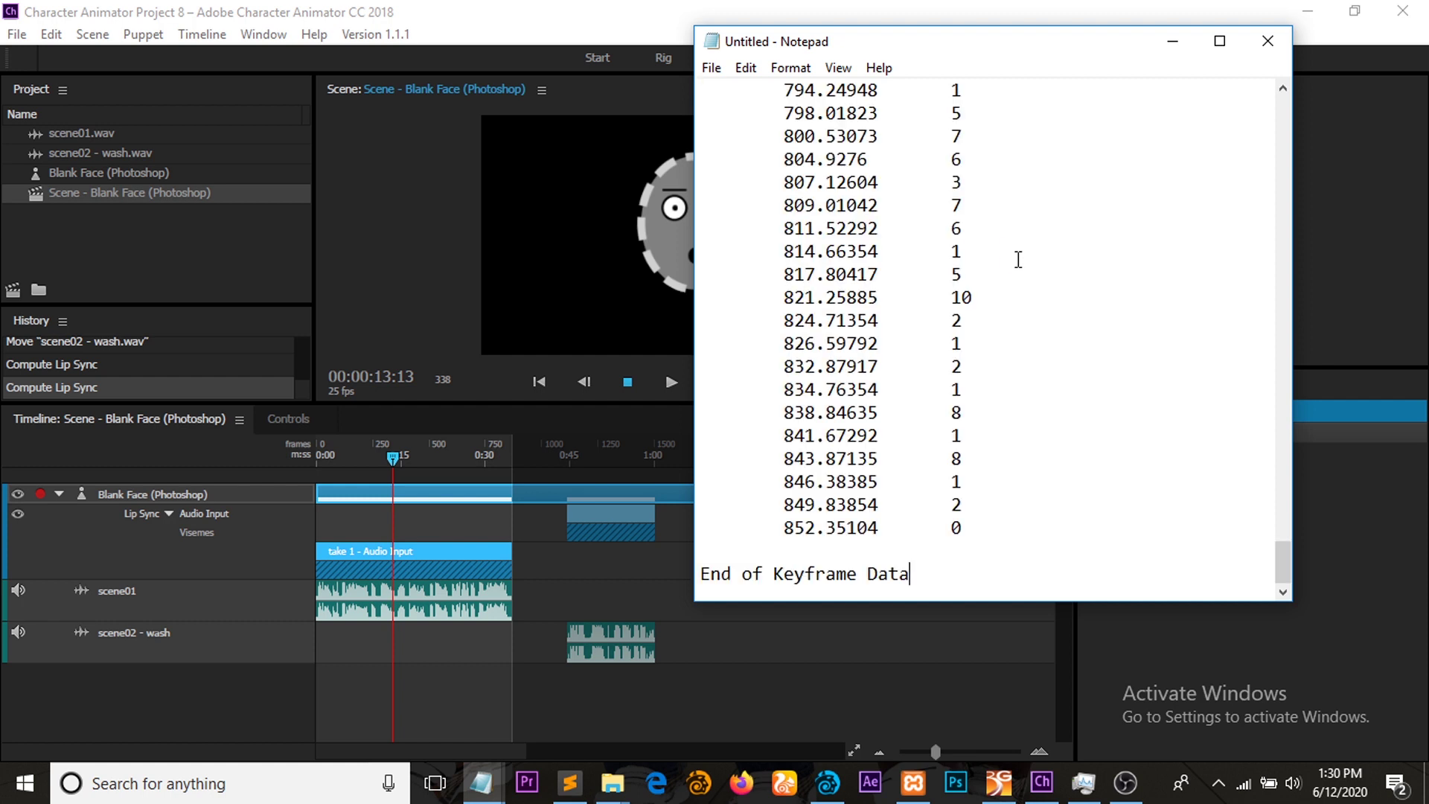
- Review the pasted keyframe data from its header down to the first Time Remap entries
scroll(990, 313, up, 15)
drag(1284, 484, 1284, 116)
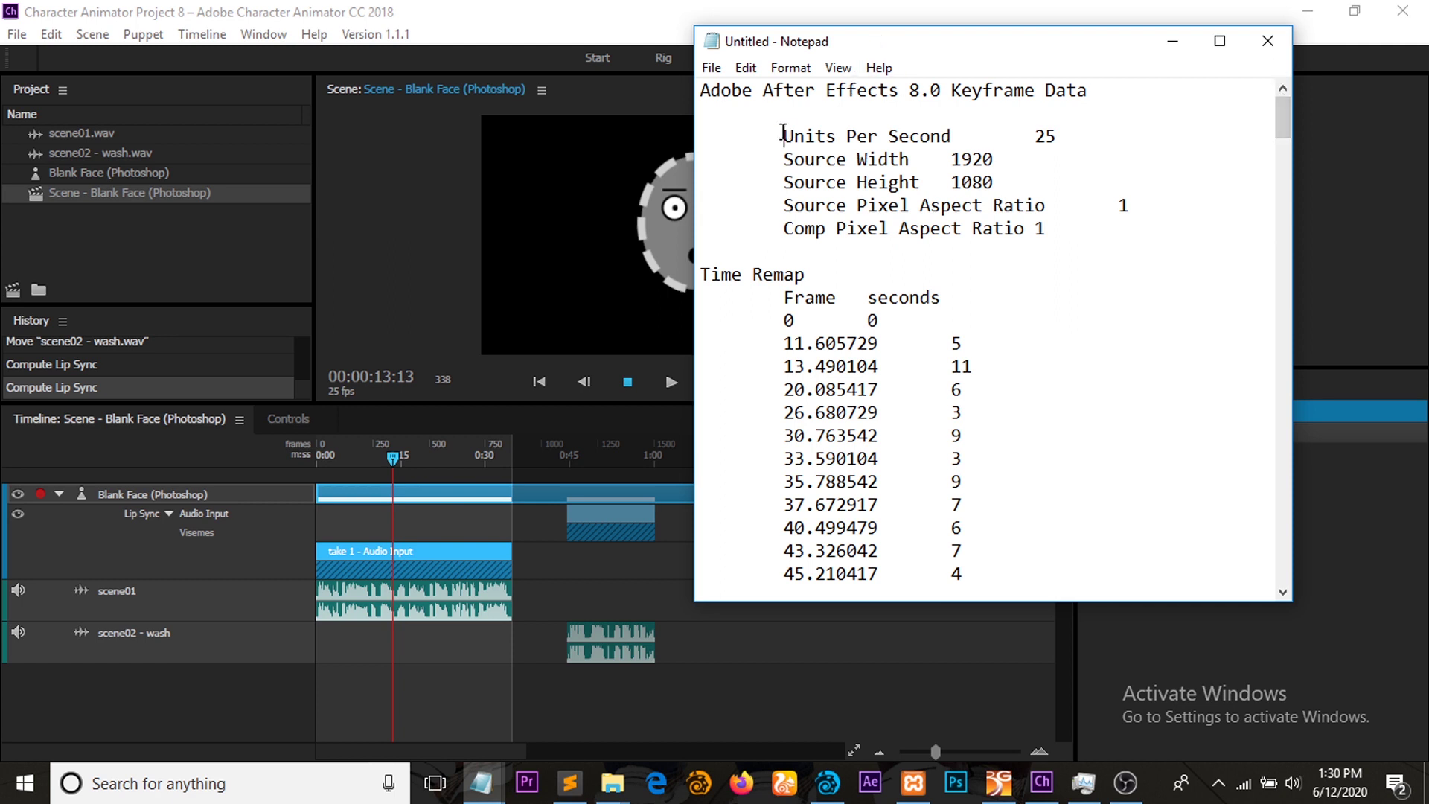
drag(783, 134, 1028, 332)
click(971, 261)
- Save the keyframe text file to the Desktop as test_lipsync
click(713, 68)
click(767, 161)
text(test)
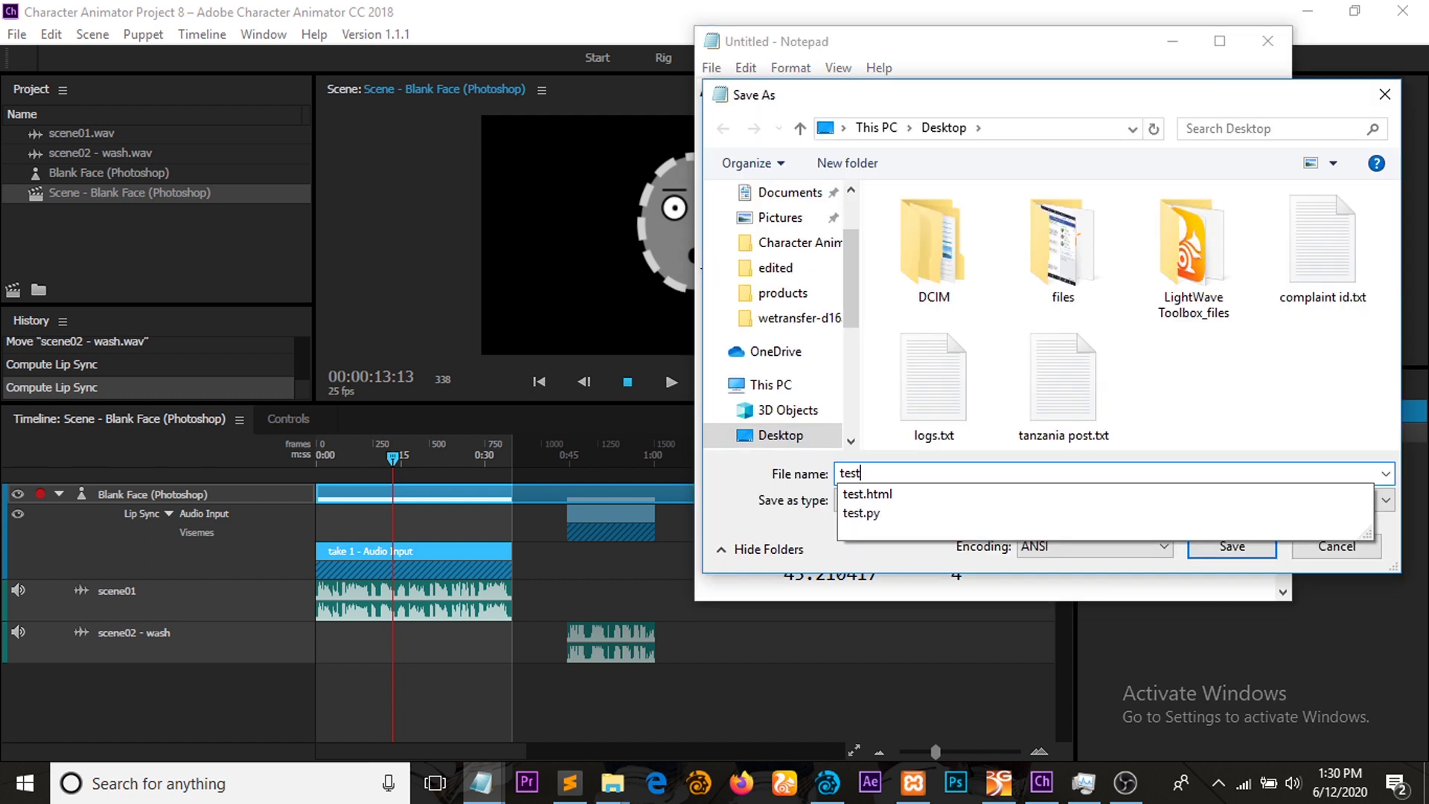
text(_lipsync)
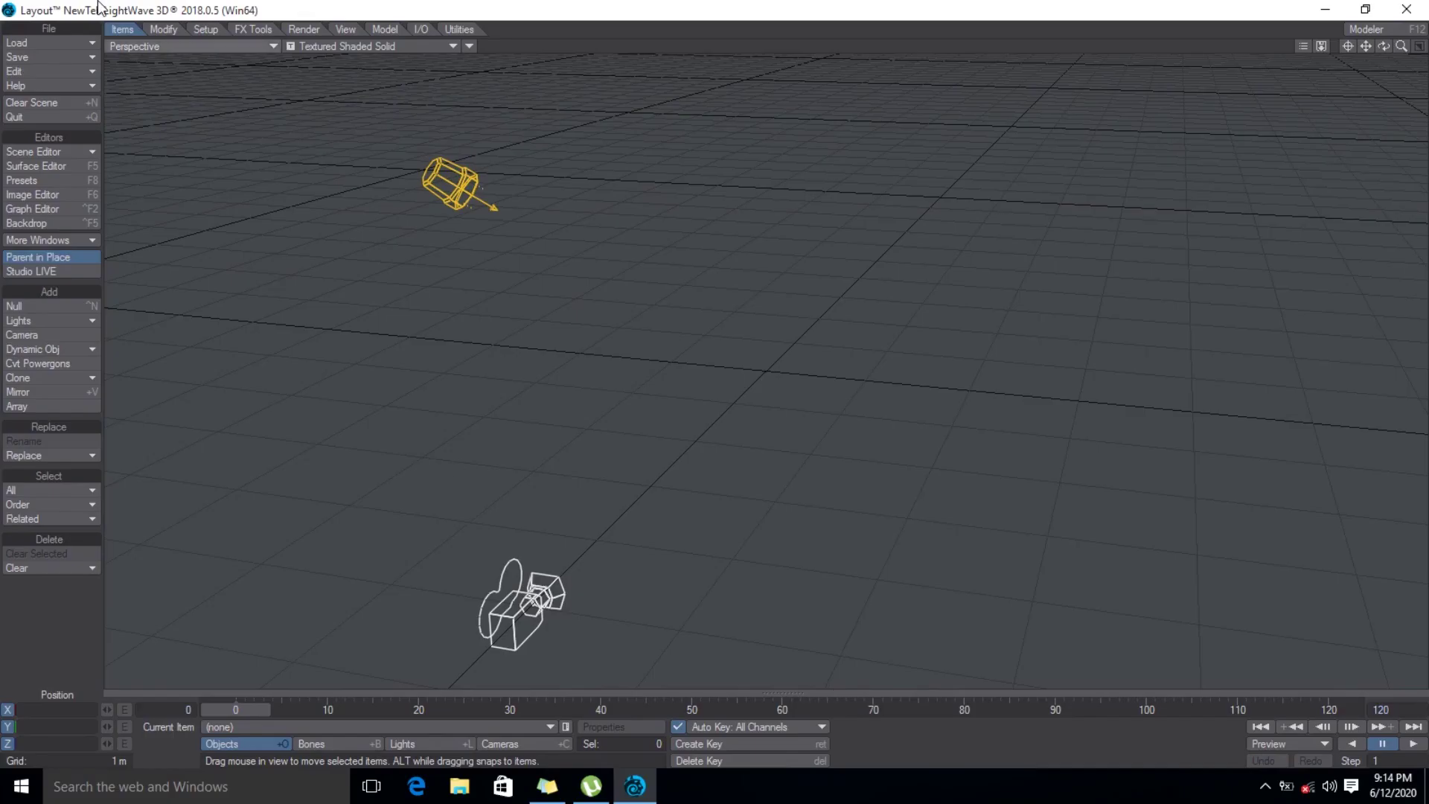
- Load the monk_default.lws scene in LightWave Layout, accepting D:\mafella as the content directory
click(37, 44)
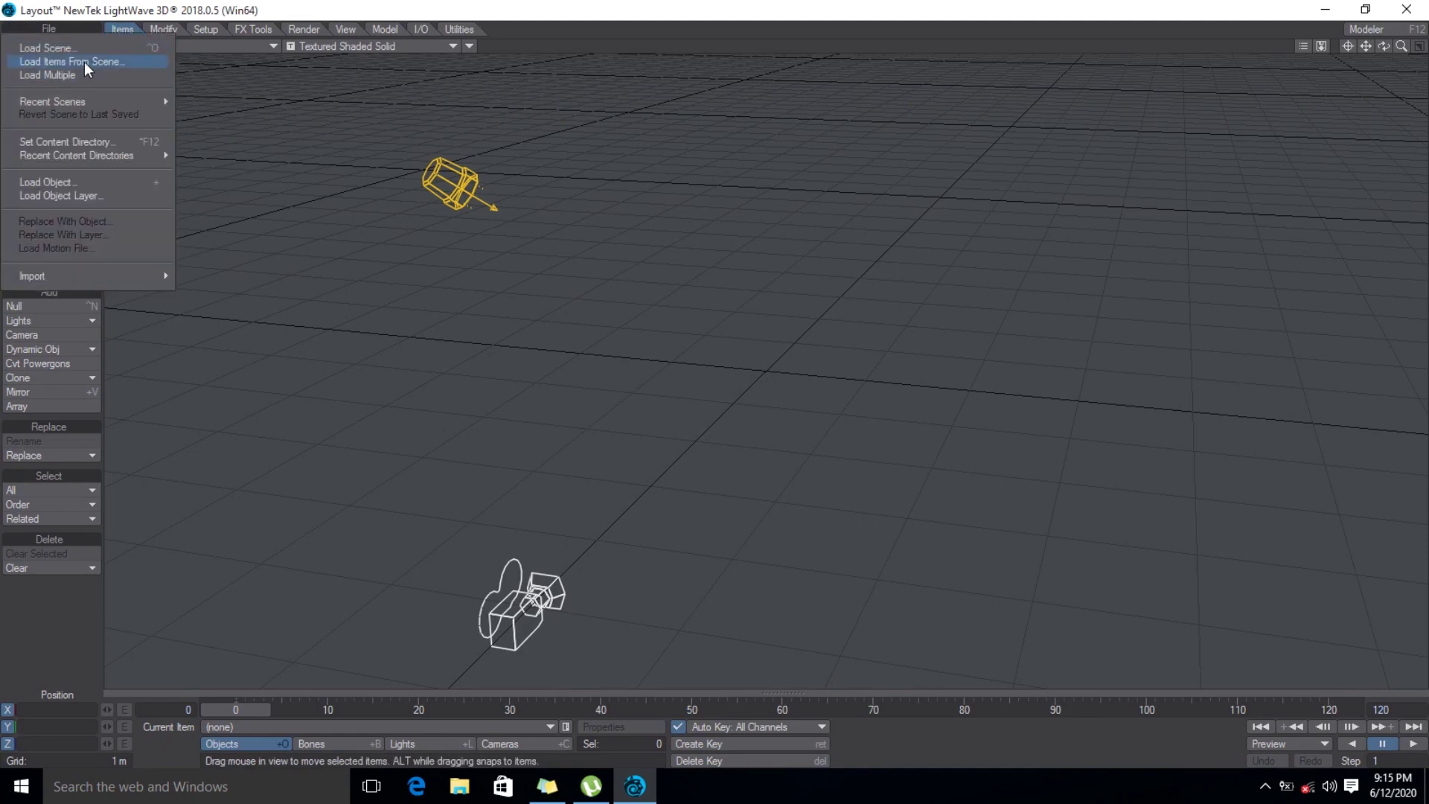
click(39, 50)
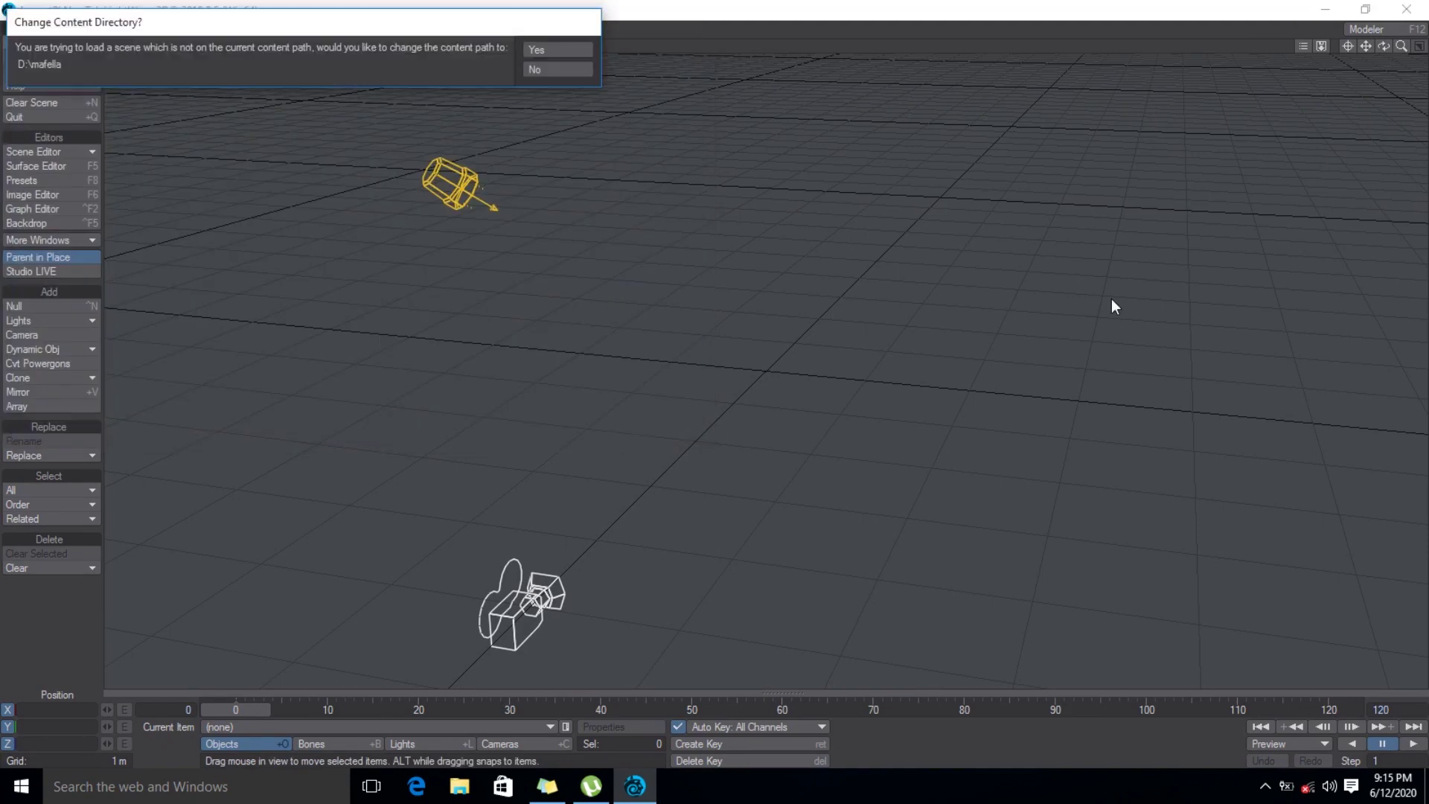
key(Return)
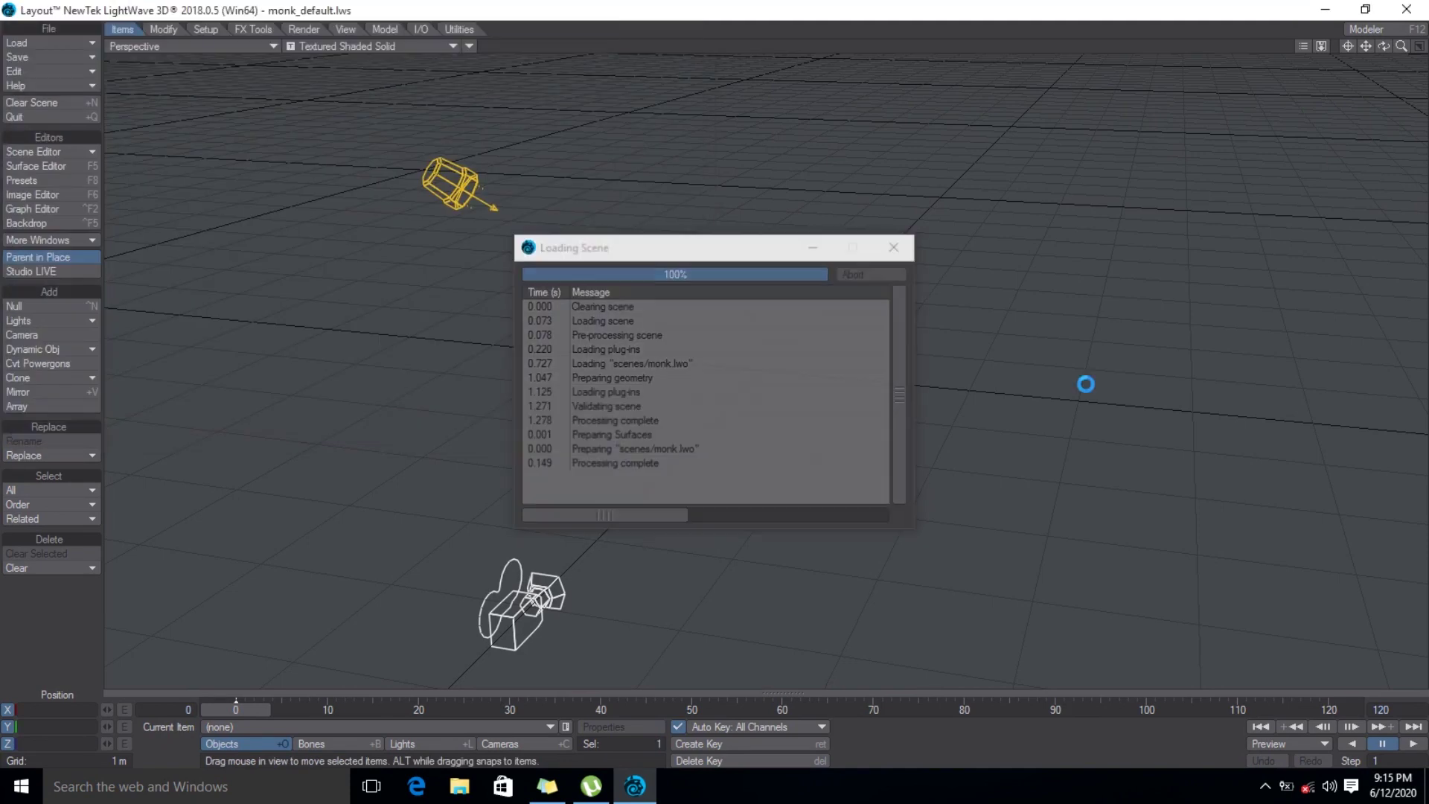
- Turn off Bone X-Ray in the perspective view and face the monk character from the front
click(470, 47)
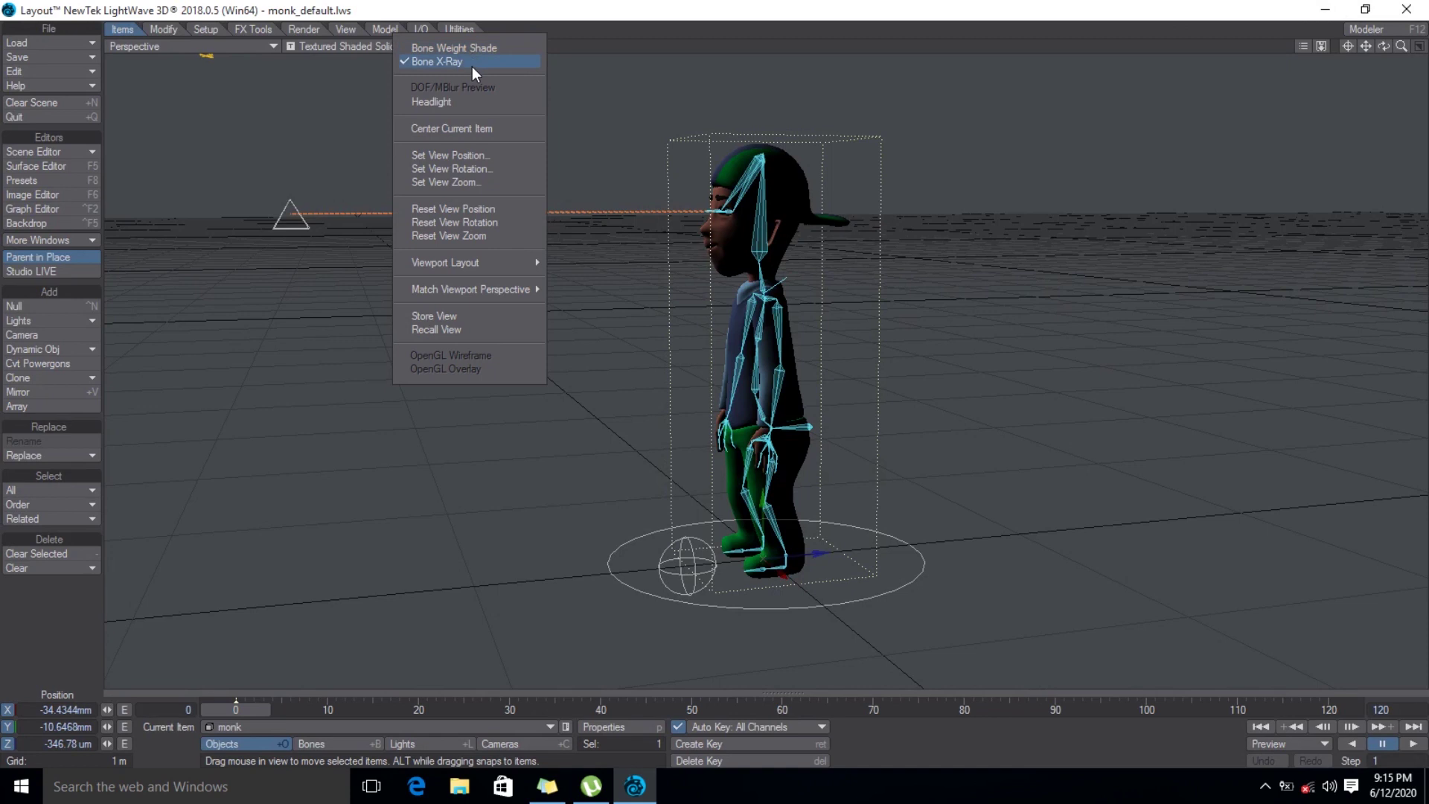
click(472, 66)
mouse_move(1384, 46)
mouse_down()
mouse_move(1310, 47)
mouse_move(1388, 46)
mouse_up()
- Add the scene's audio file from the D: drive in File Explorer to the LightWave timeline
click(460, 787)
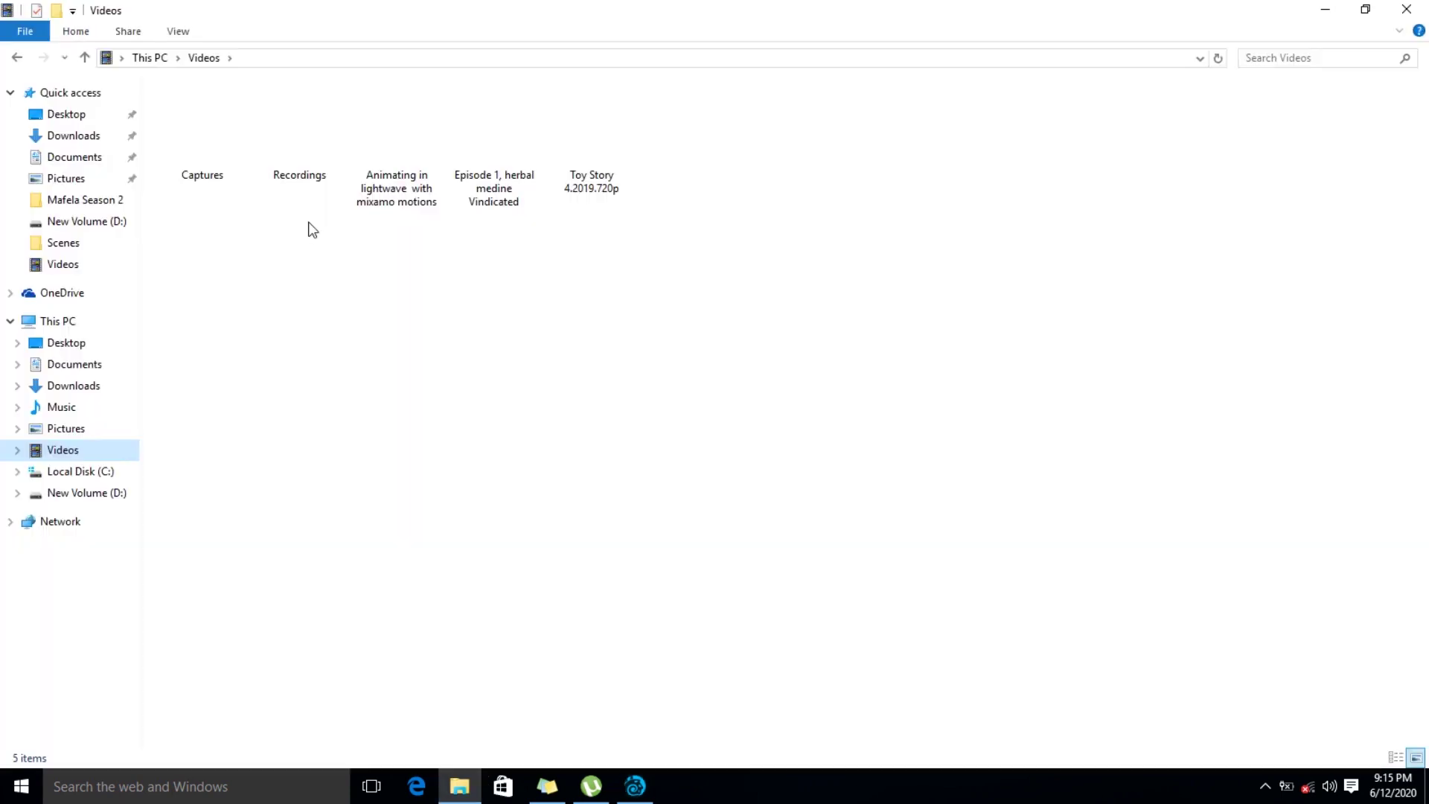
click(75, 498)
double_click(236, 290)
drag(223, 375, 236, 709)
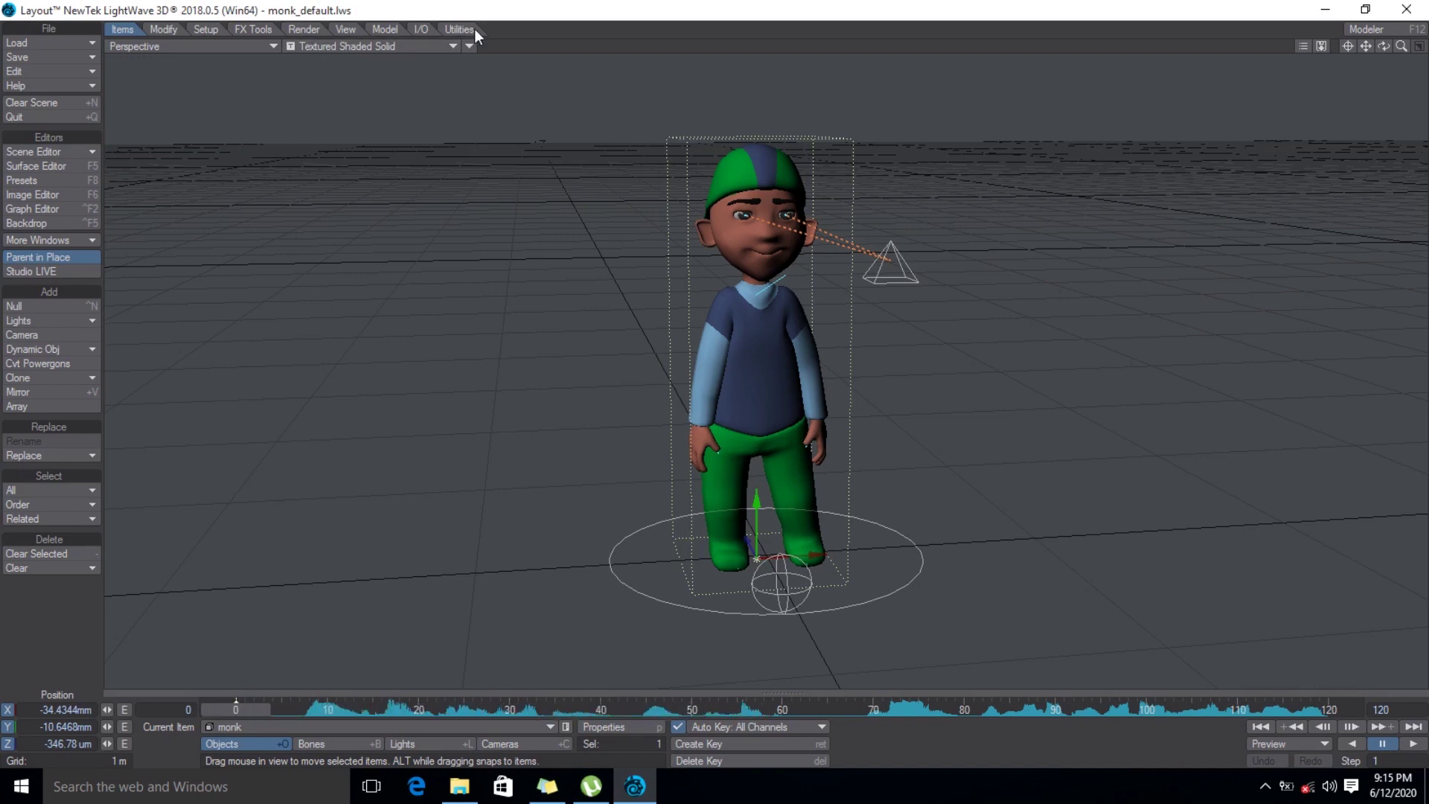
- Open the Ch to LW plugin for the monk and choose the scene01 text file in D:\Mafela Season 2 as lipsync file
click(477, 31)
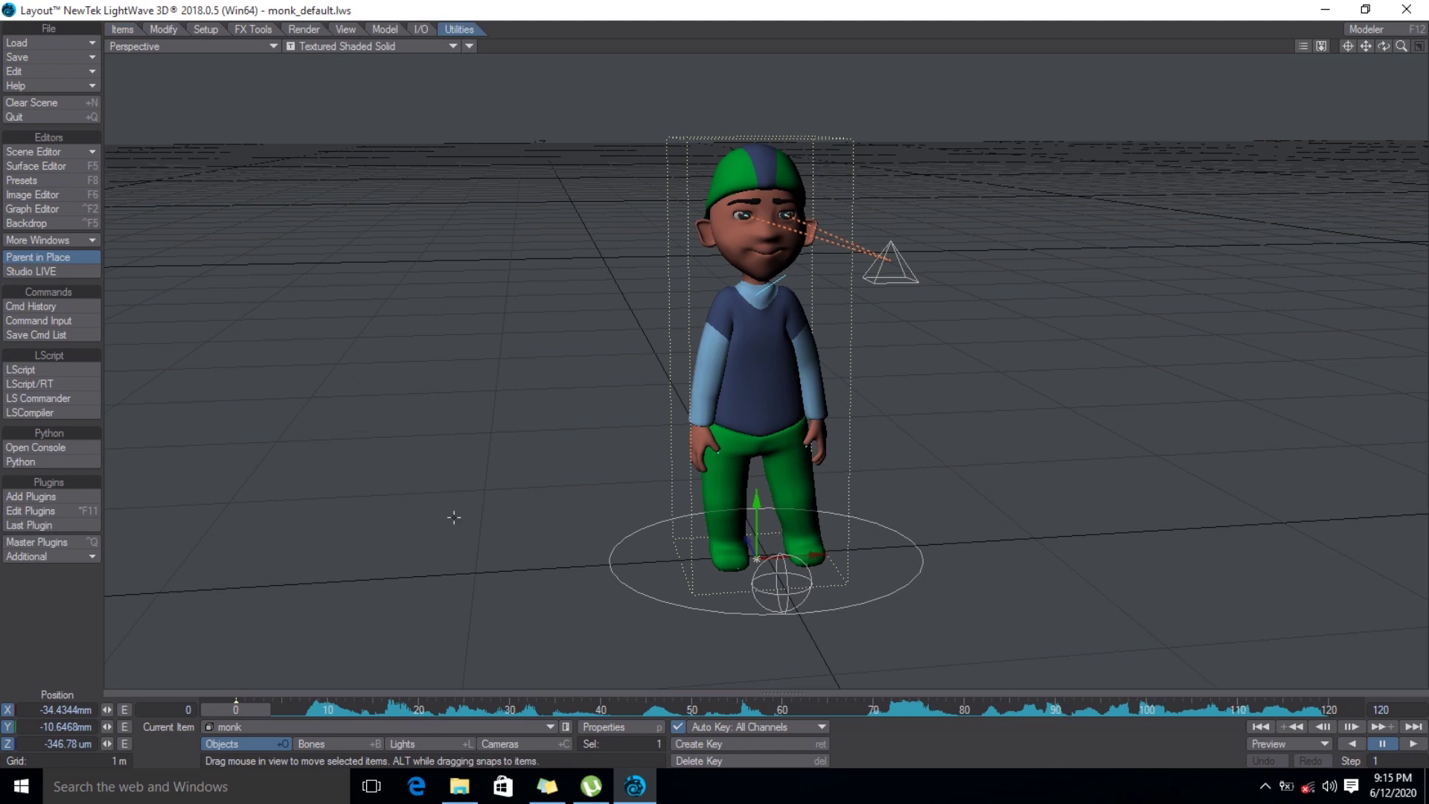
click(73, 557)
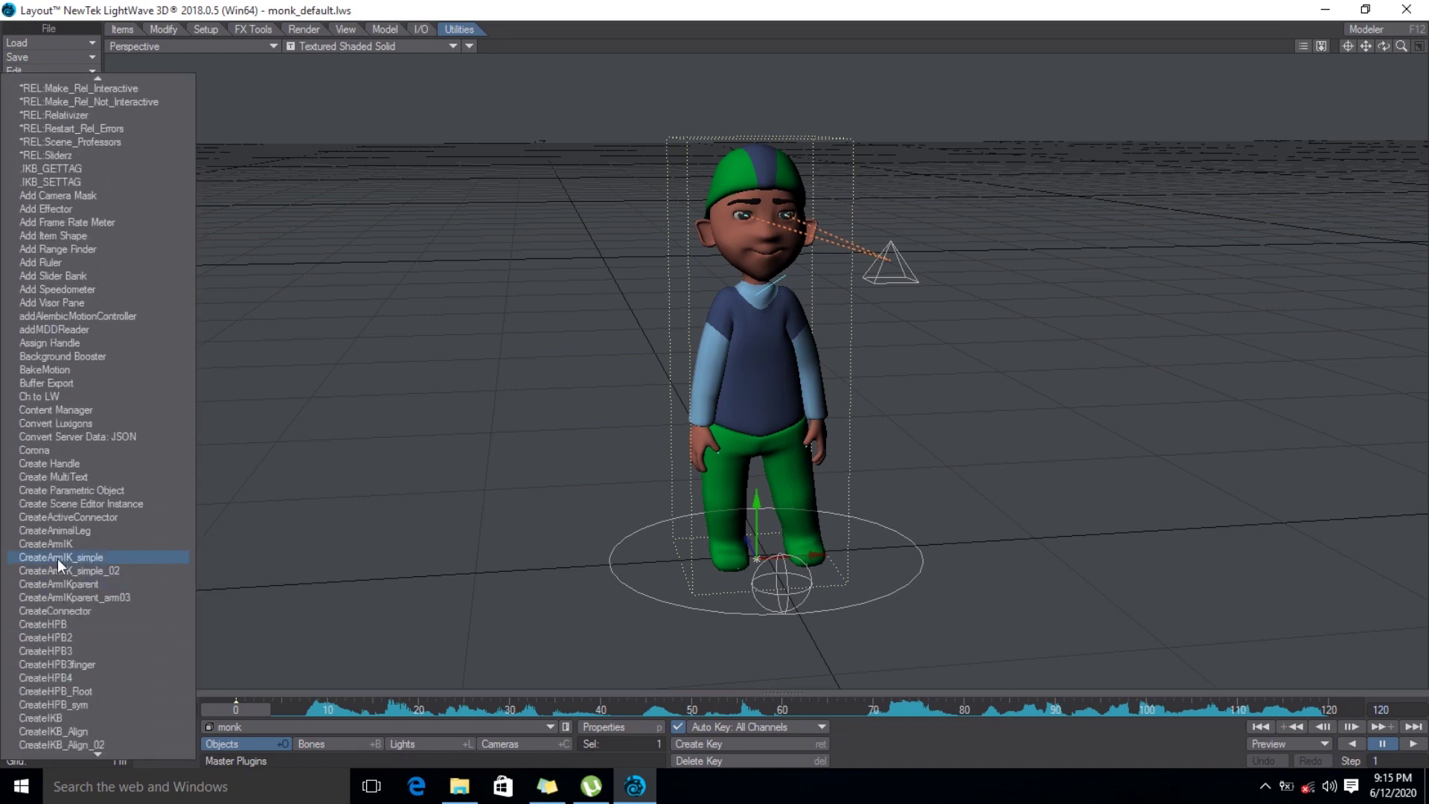
click(60, 396)
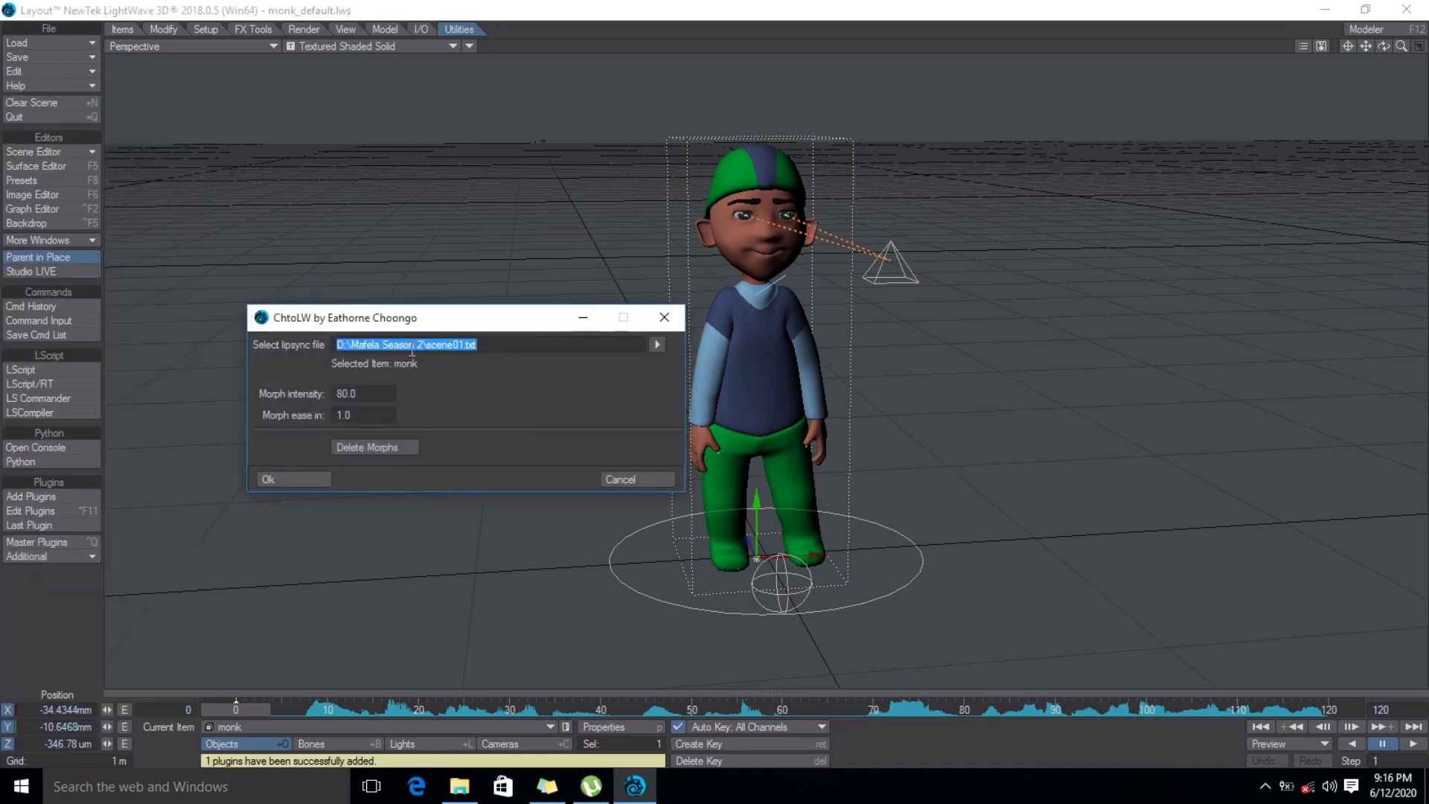
drag(417, 328, 367, 167)
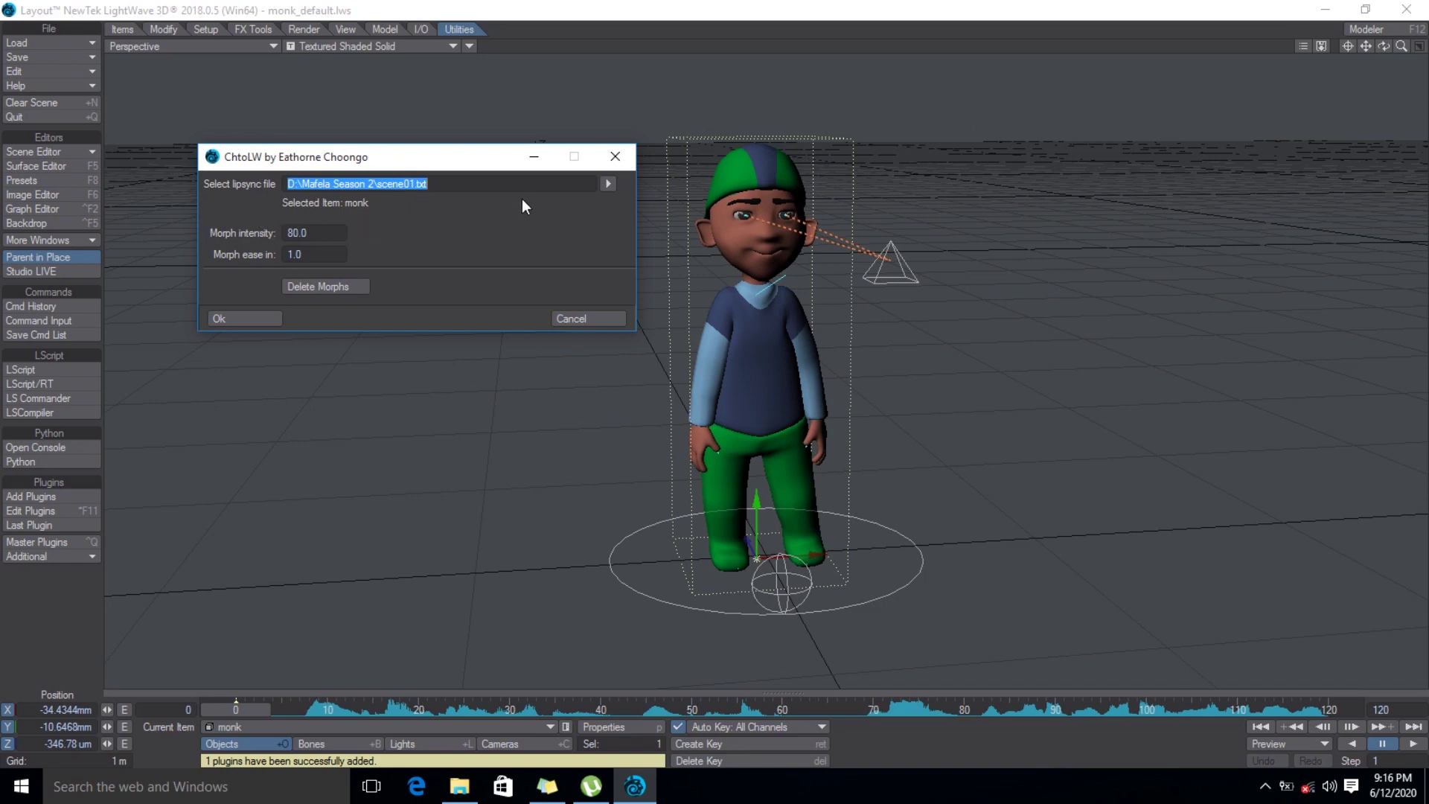
click(607, 184)
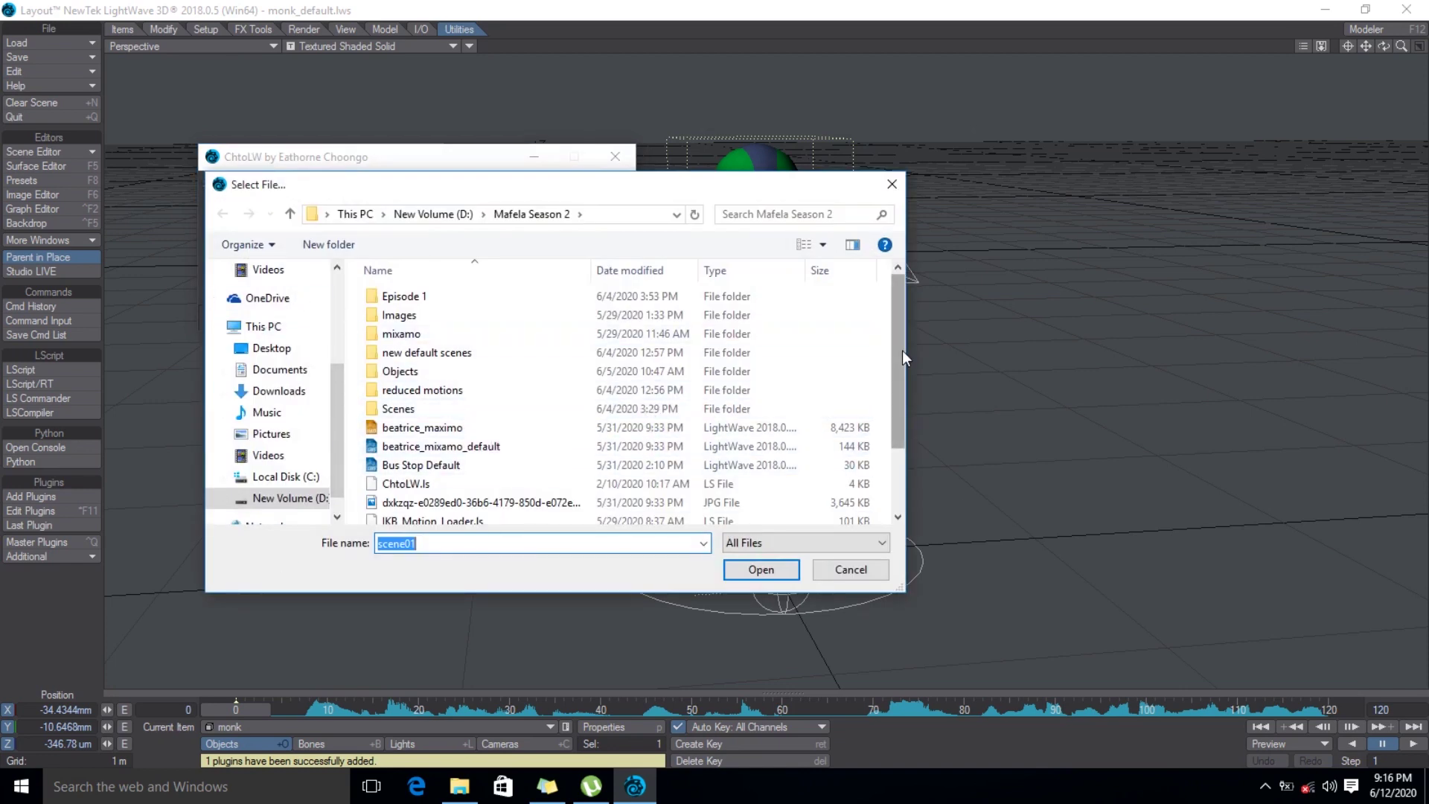
scroll(897, 417, down, 2)
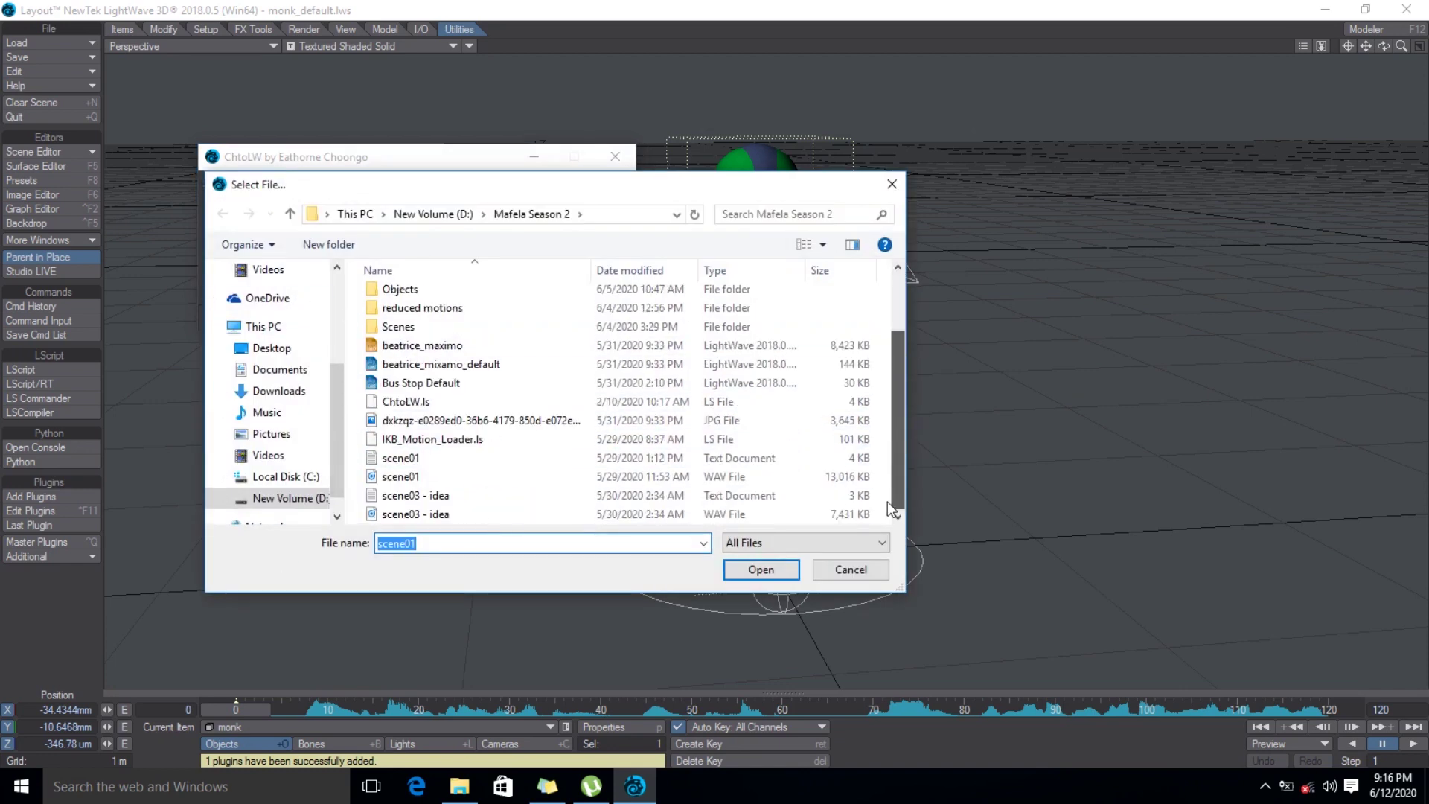
click(433, 458)
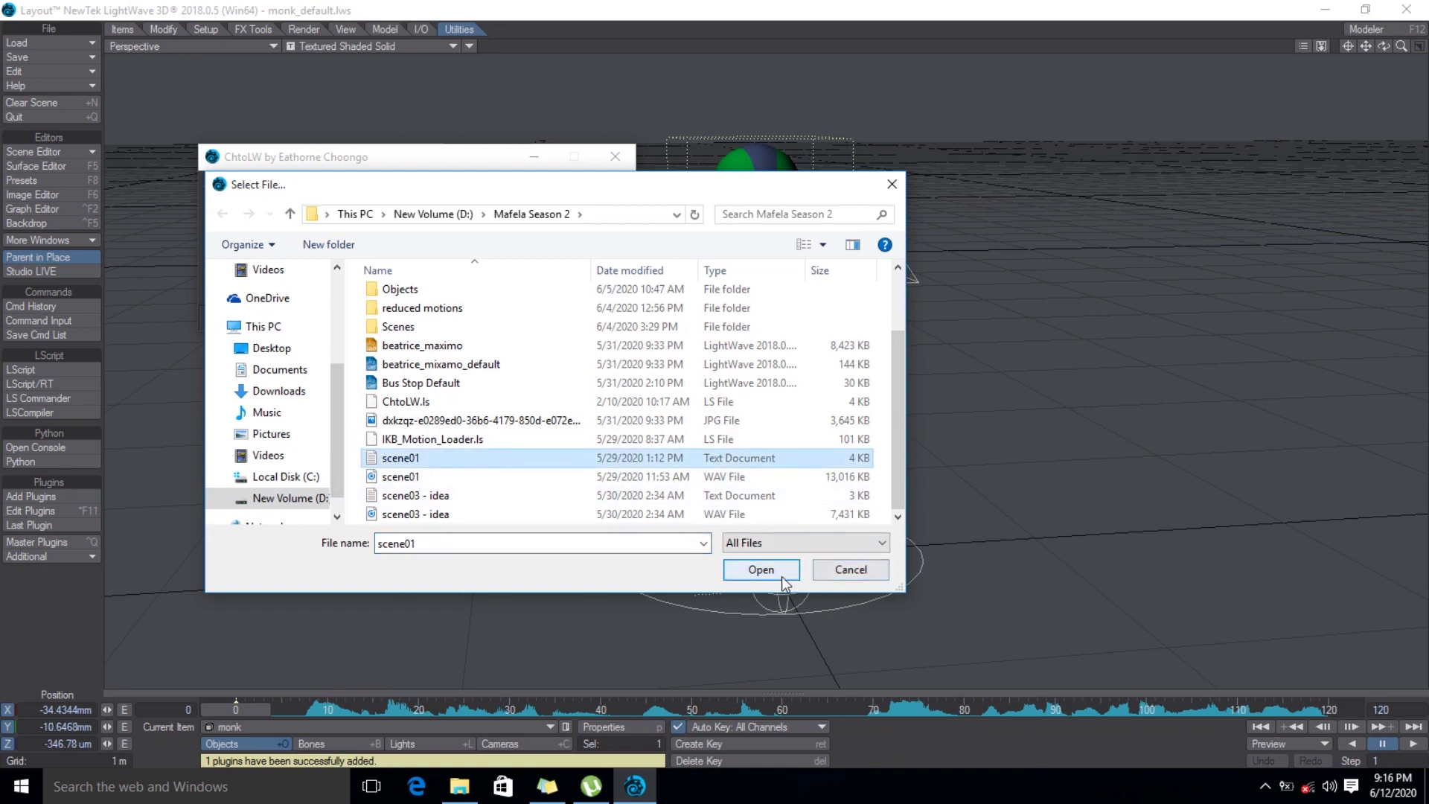
click(761, 570)
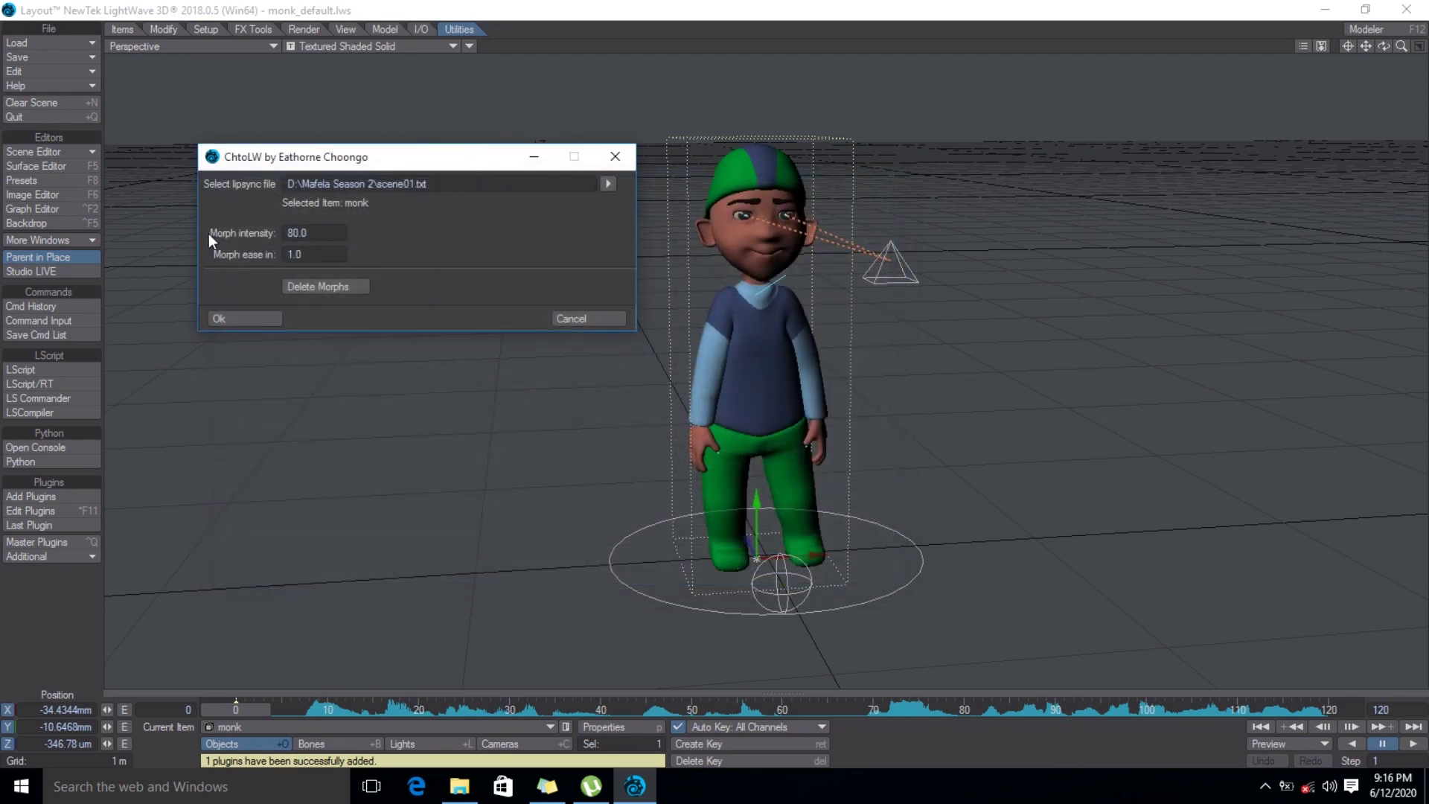
- Try a morph intensity of 100, then return it to 80
drag(317, 235, 205, 241)
text(100)
click(486, 239)
drag(323, 233, 182, 237)
text(8)
click(450, 269)
- Apply the lip sync to the monk with a morph ease in of 0 and play the animation
click(310, 257)
text(0)
key(Return)
click(251, 320)
click(1413, 745)
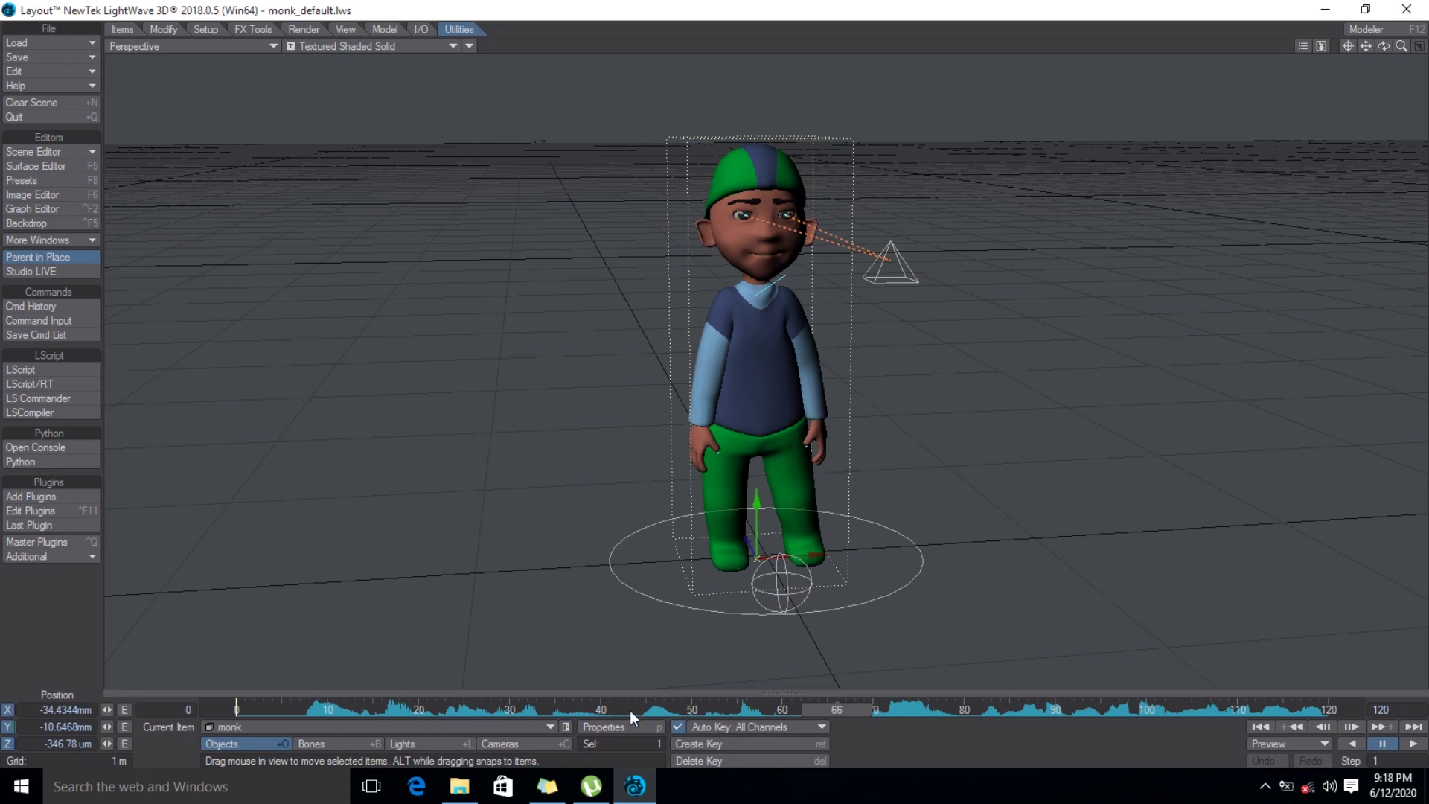
- Reapply the scene01 lip sync with a morph ease in of 2 and review the mouth movement along the timeline
click(67, 556)
click(65, 552)
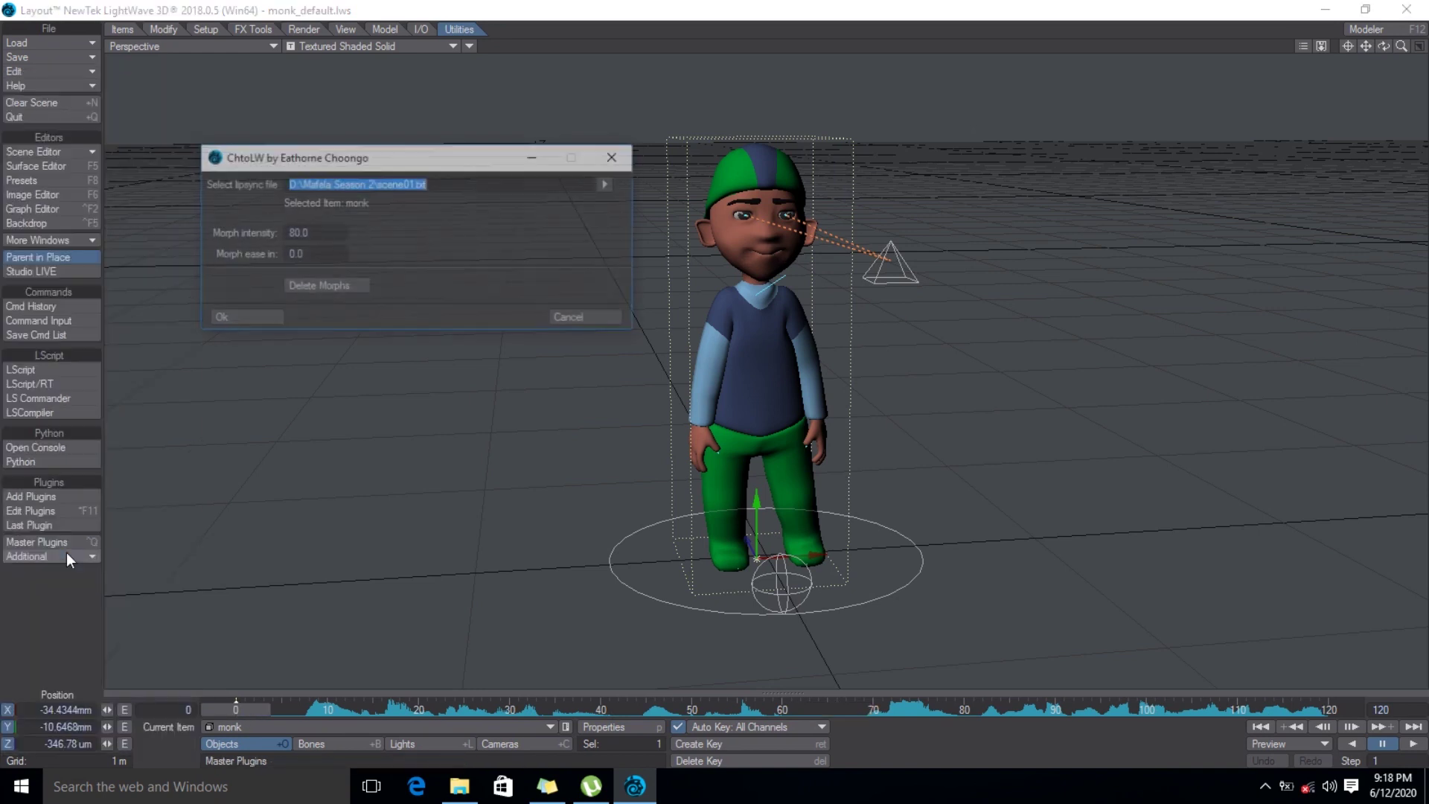
click(319, 248)
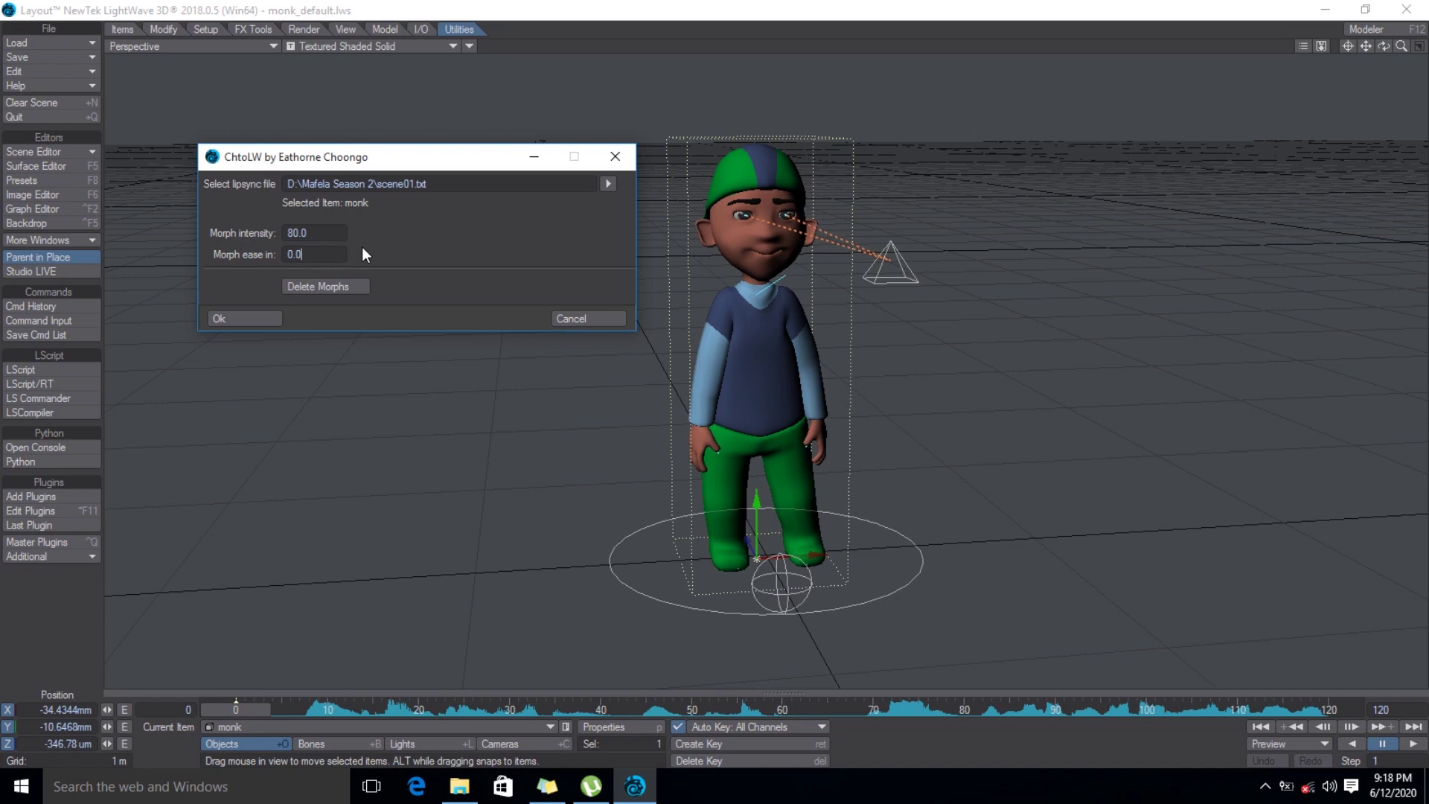
double_click(298, 254)
text(2)
key(Return)
click(270, 323)
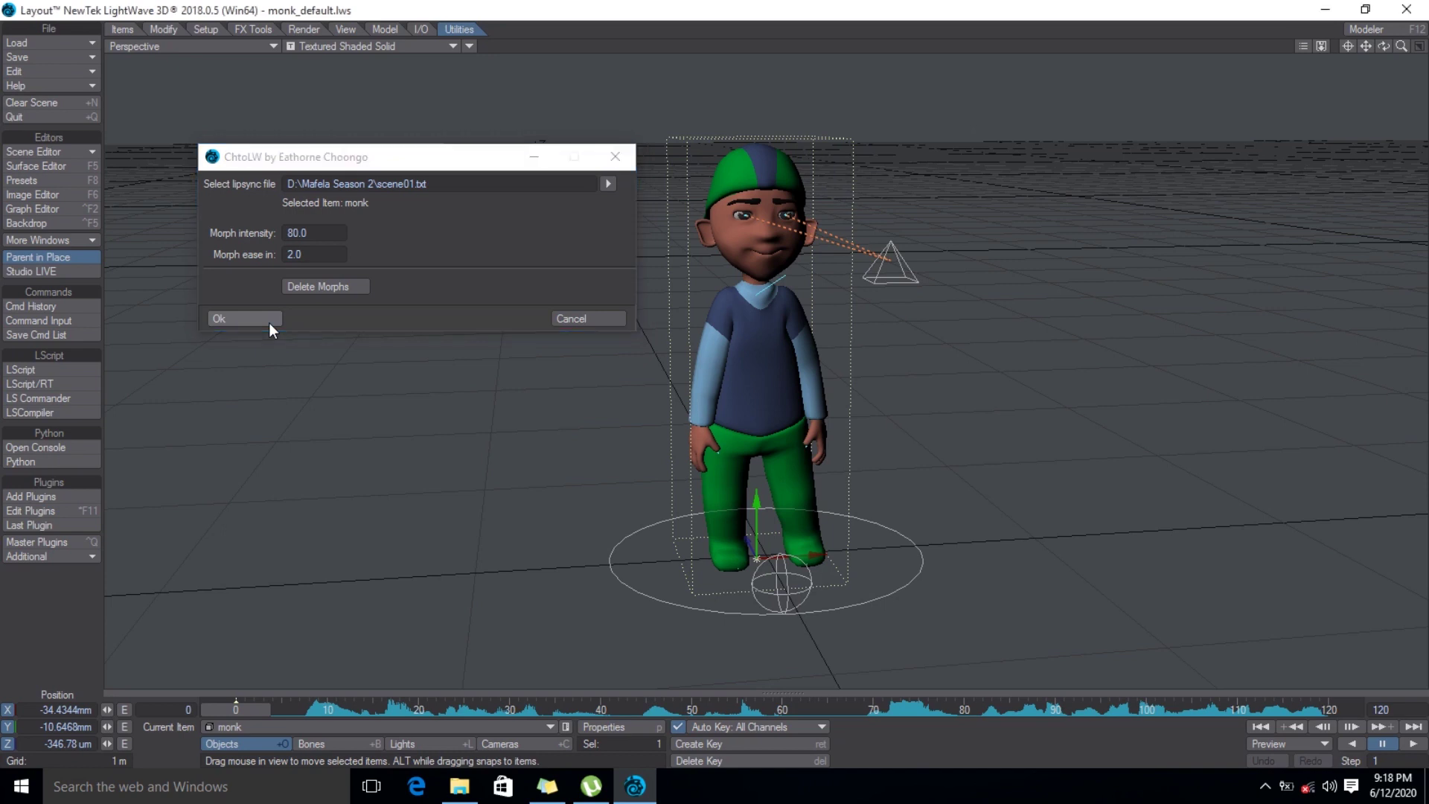
click(1413, 744)
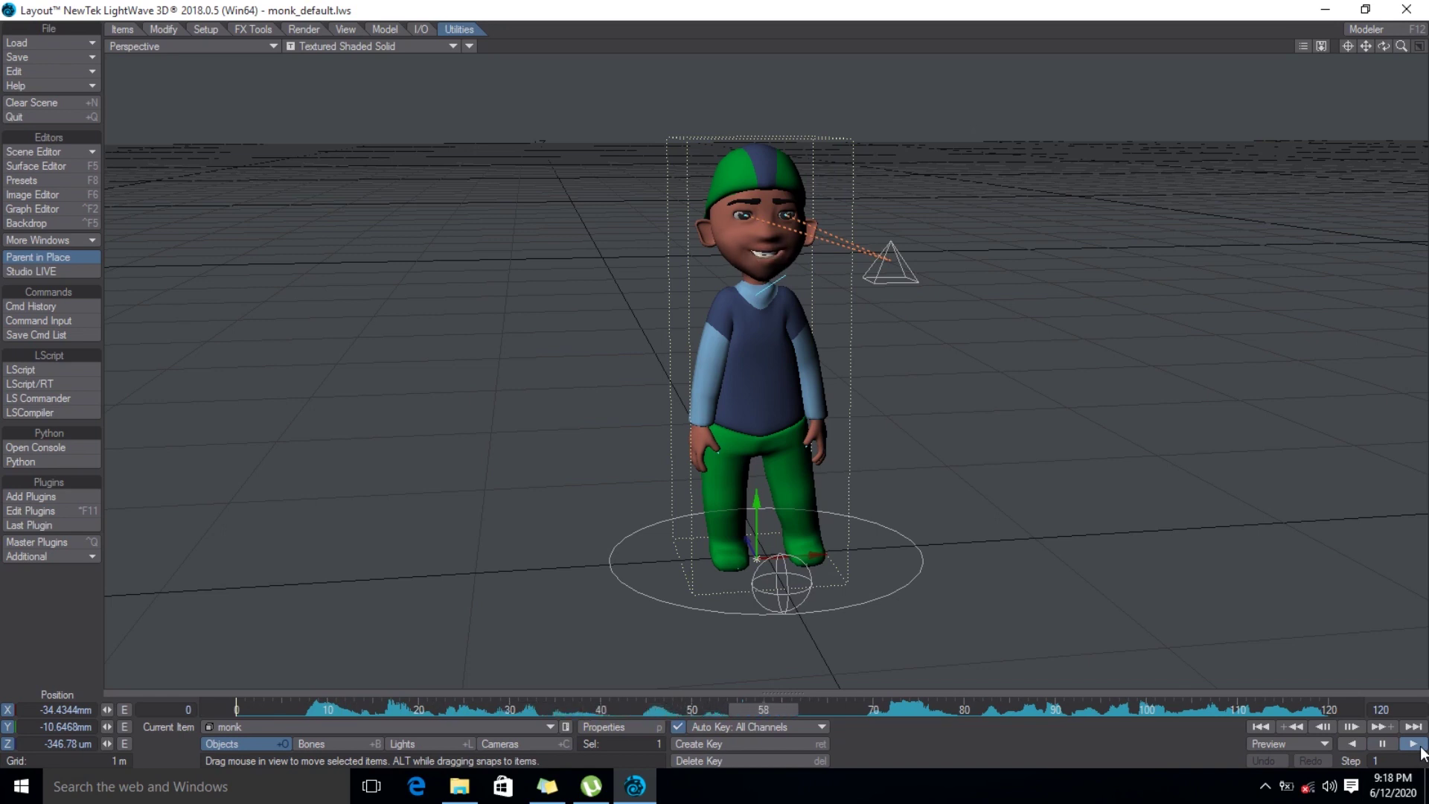
click(1382, 744)
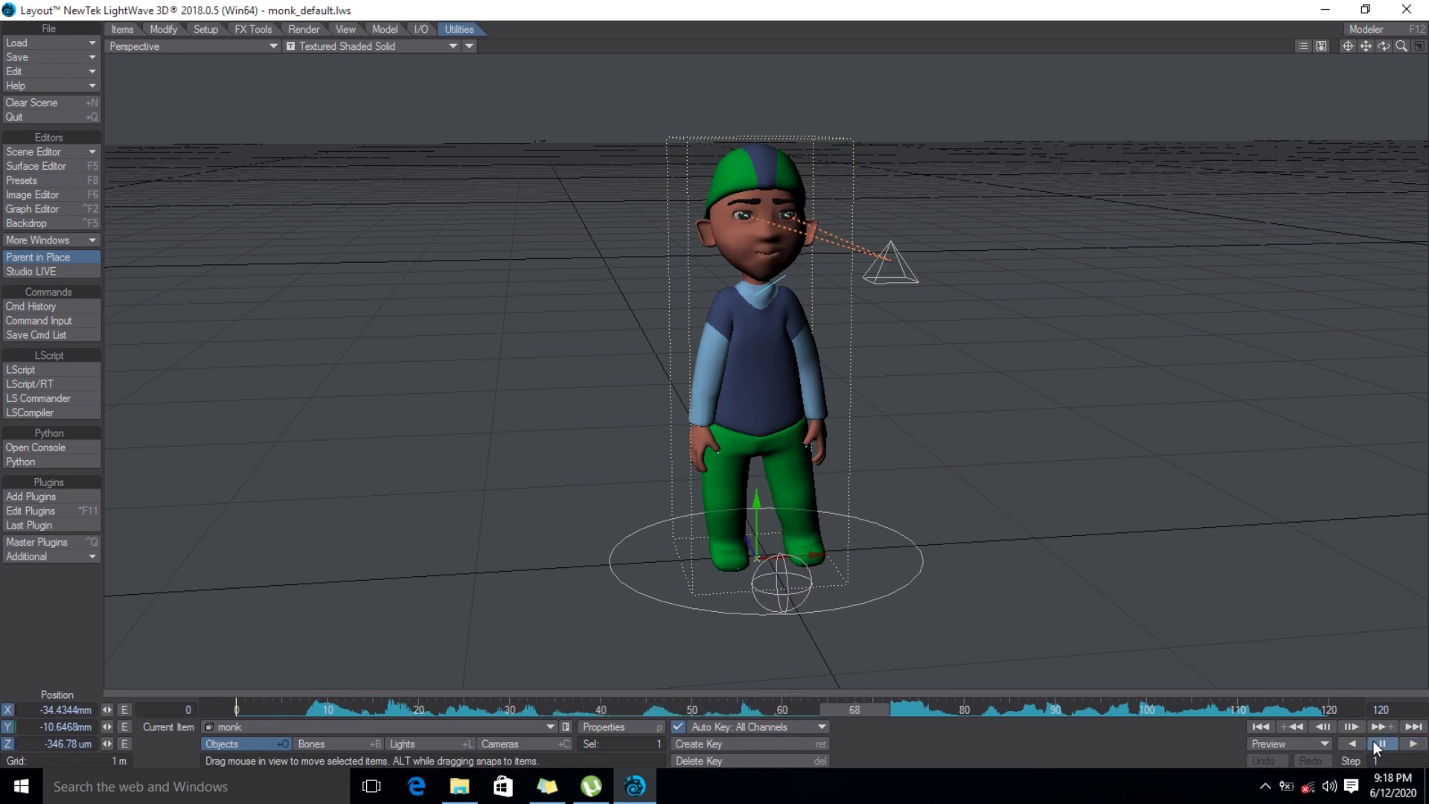
click(762, 709)
drag(752, 710, 845, 710)
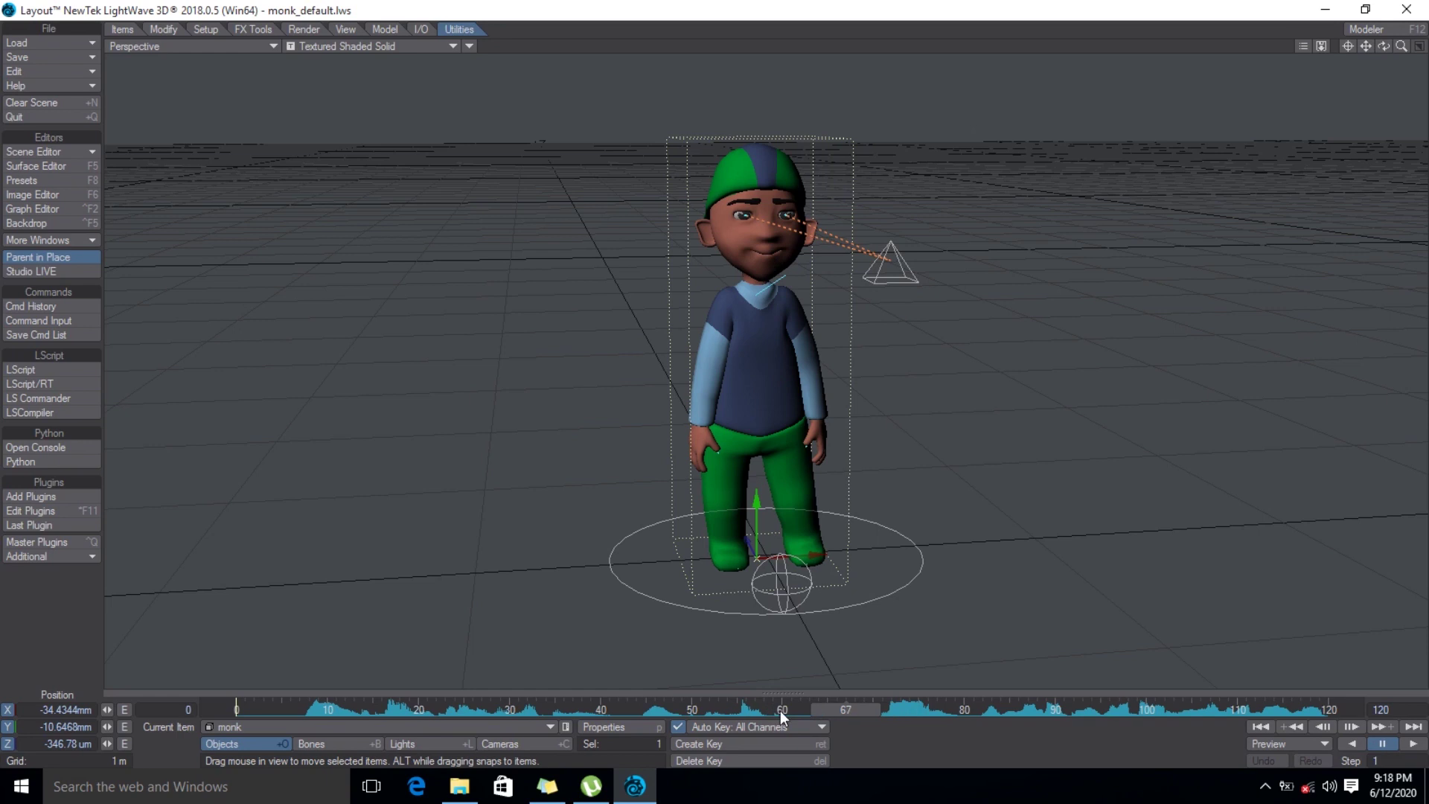
click(235, 710)
click(70, 558)
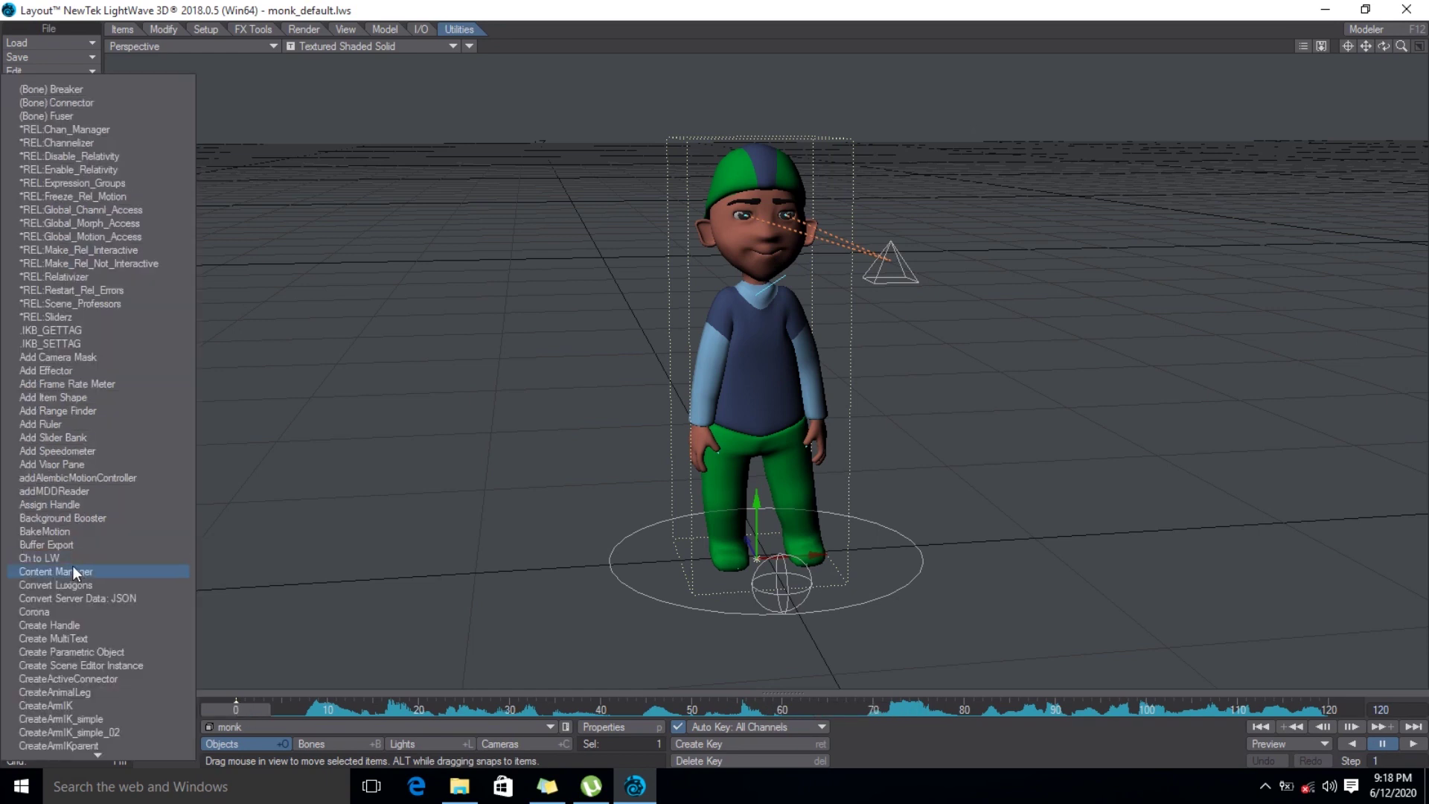
click(71, 561)
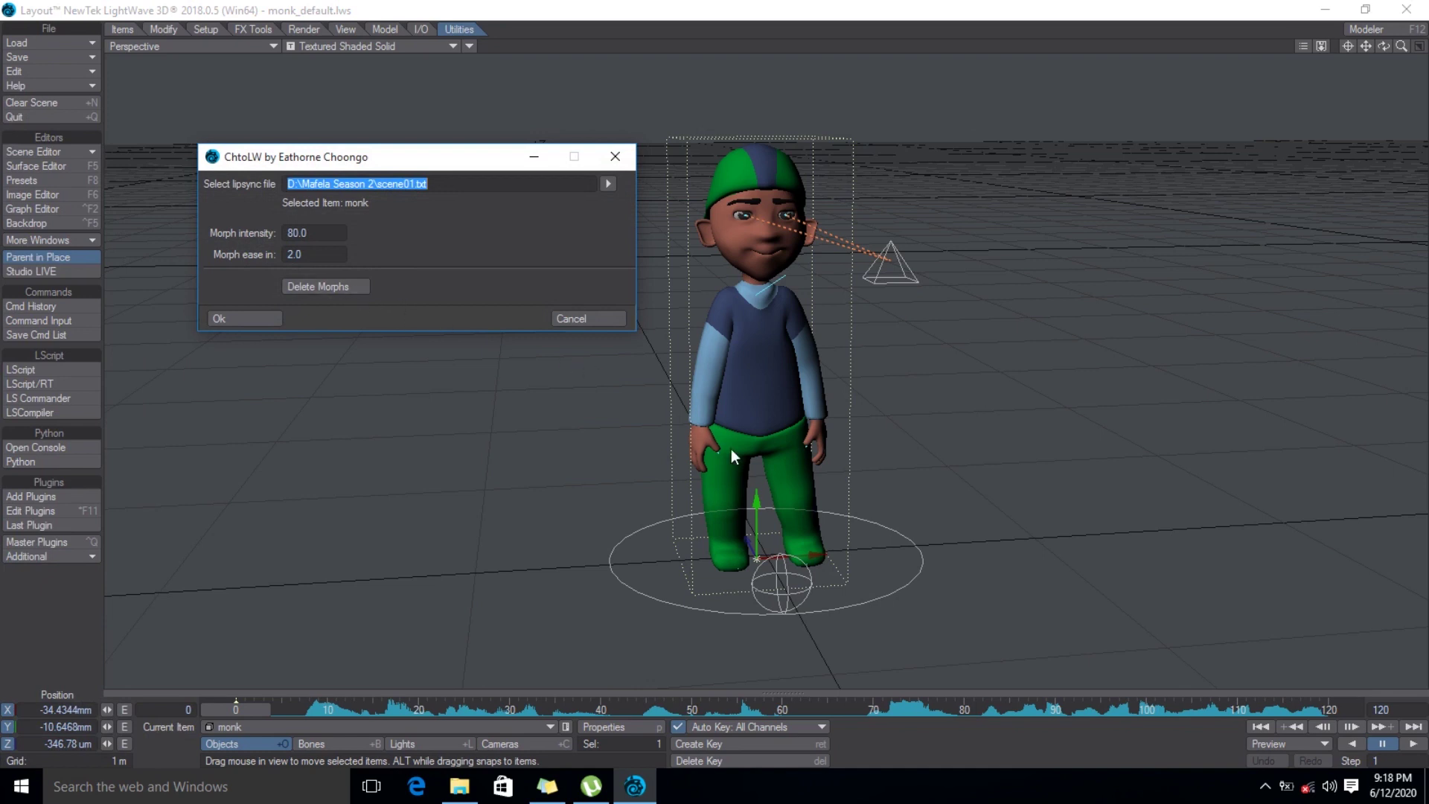
click(1367, 715)
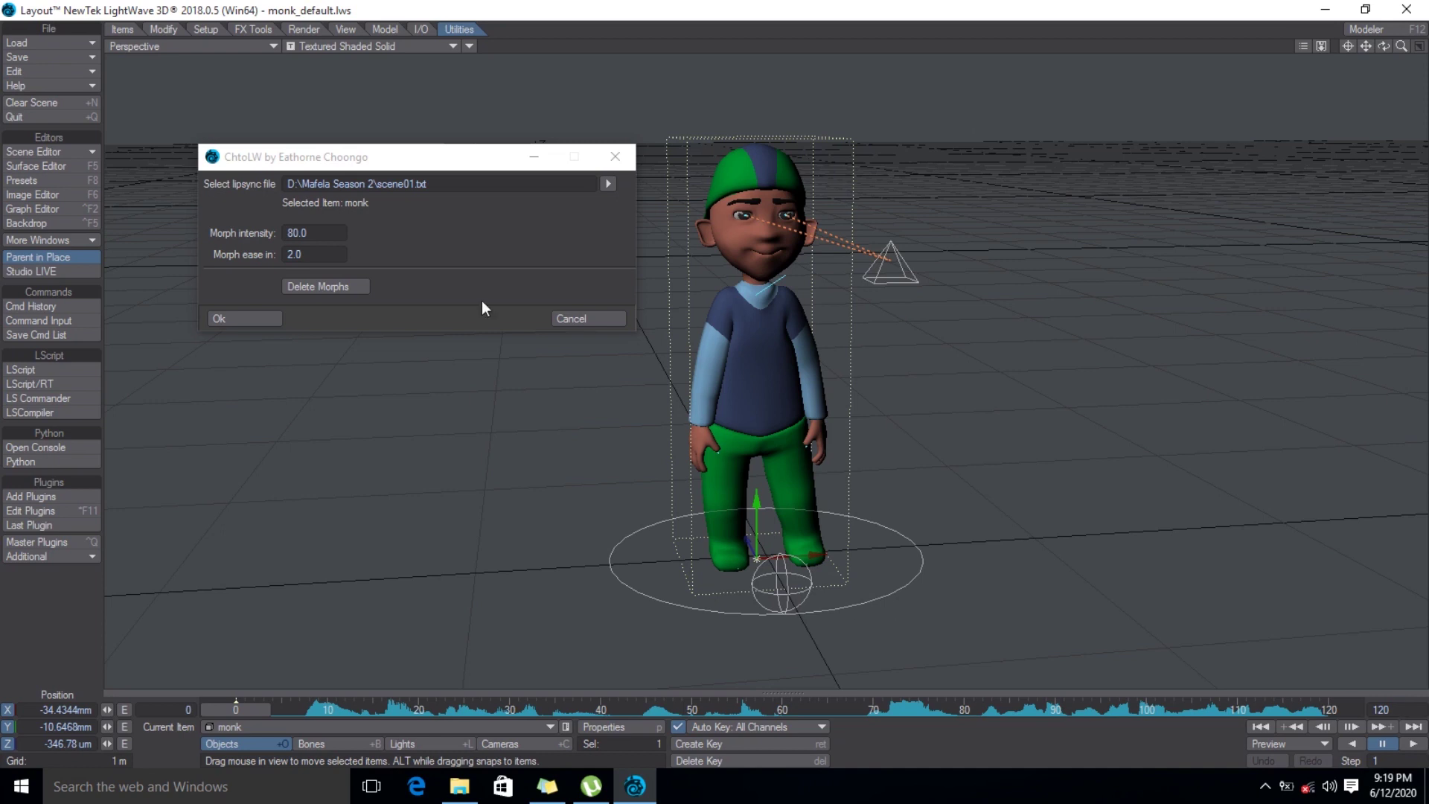
click(608, 319)
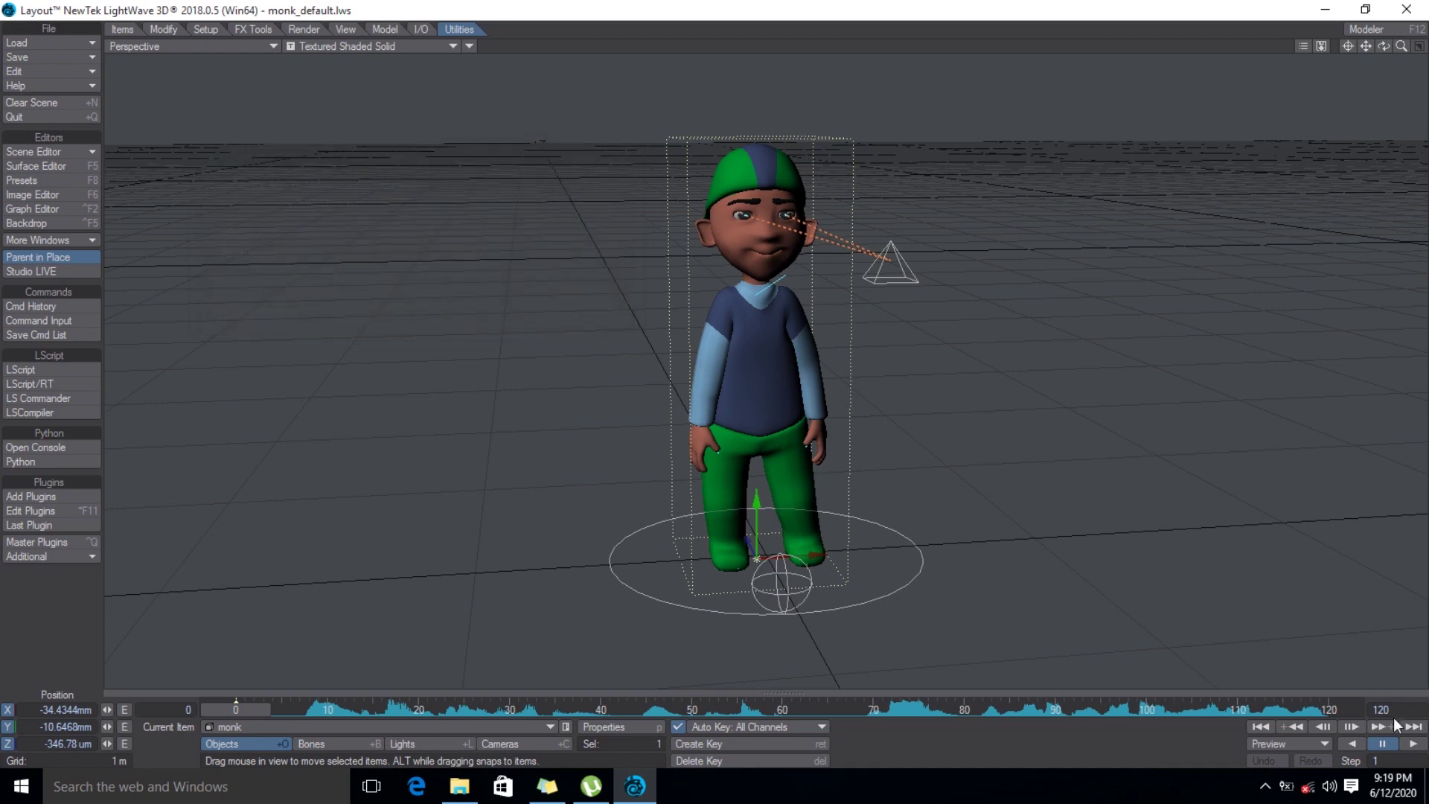
- Extend the timeline's end frame to 300 and scrub through the lip sync
click(1398, 710)
text(300)
key(Return)
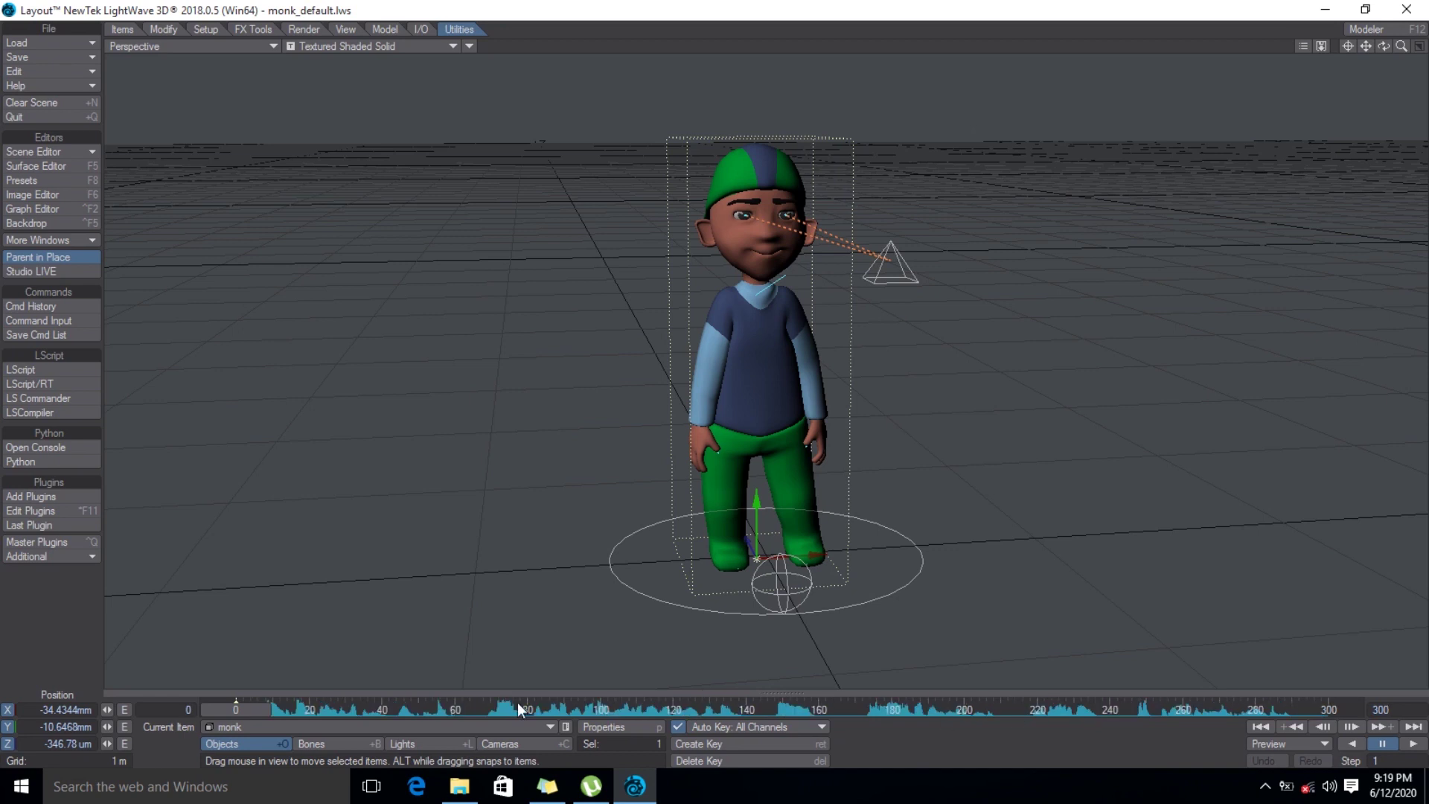
drag(236, 710, 472, 710)
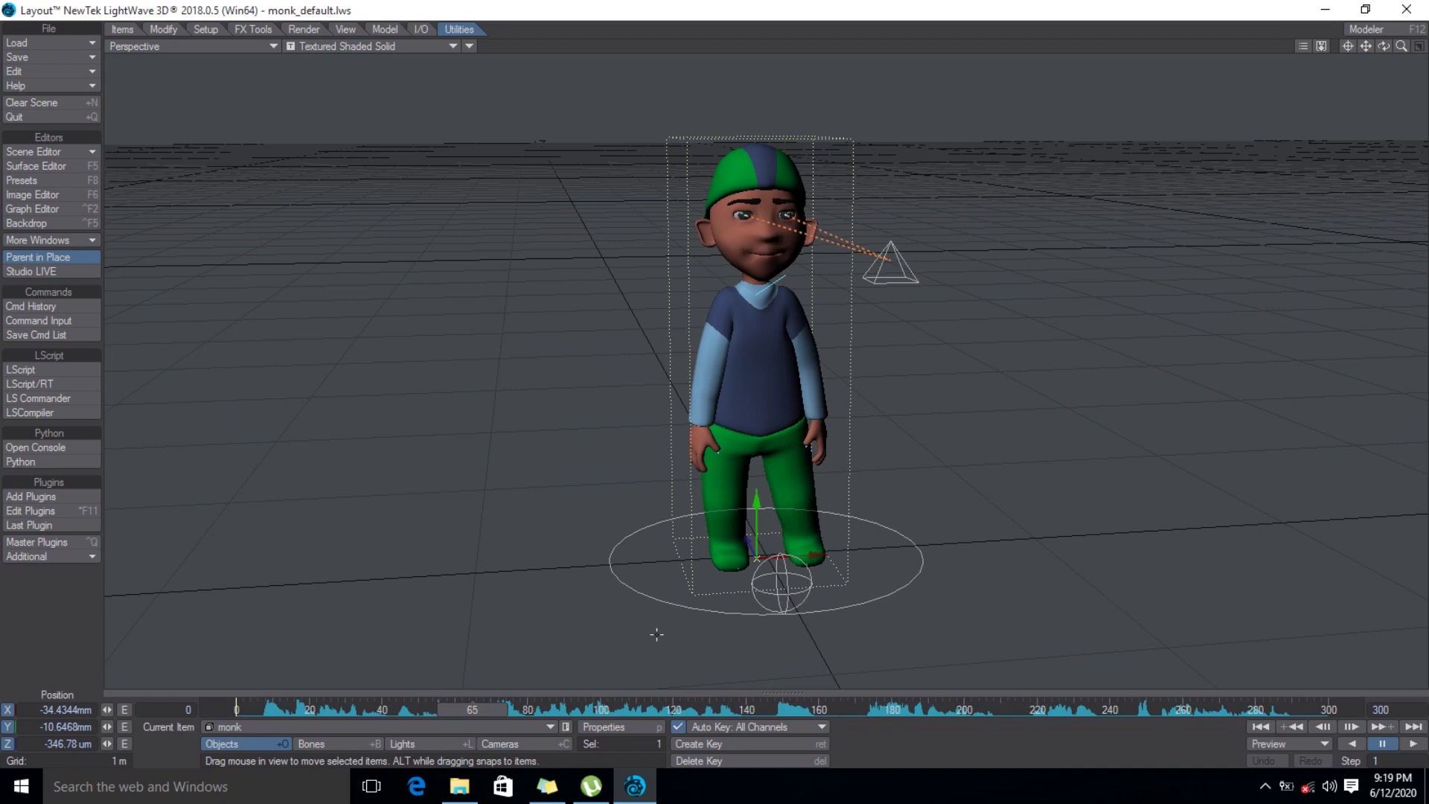
drag(472, 710, 523, 709)
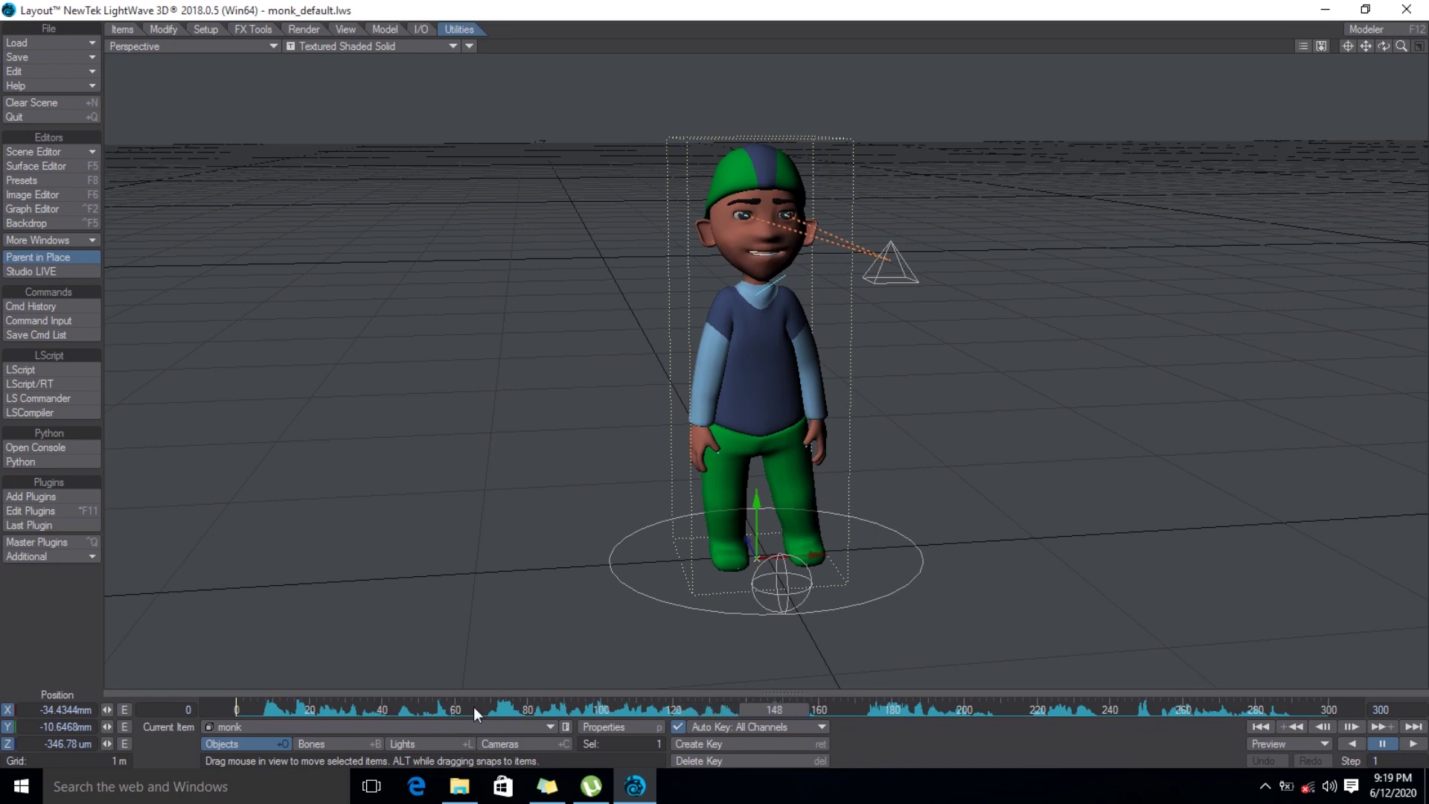
- Delete the monk's lip sync morphs from frame 30 to frame 100 with Ch to LW and scrub the timeline to check
click(57, 553)
click(55, 551)
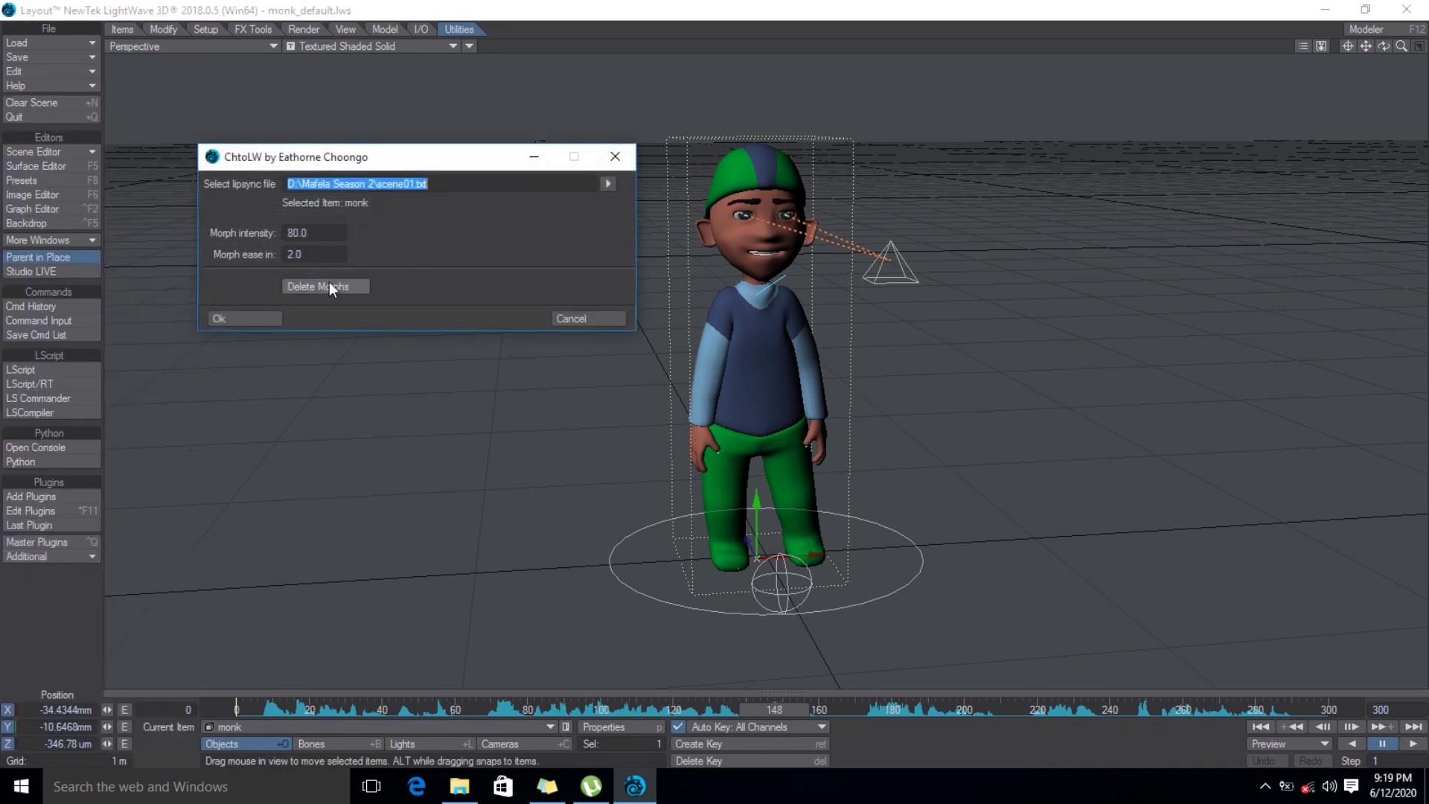
click(309, 294)
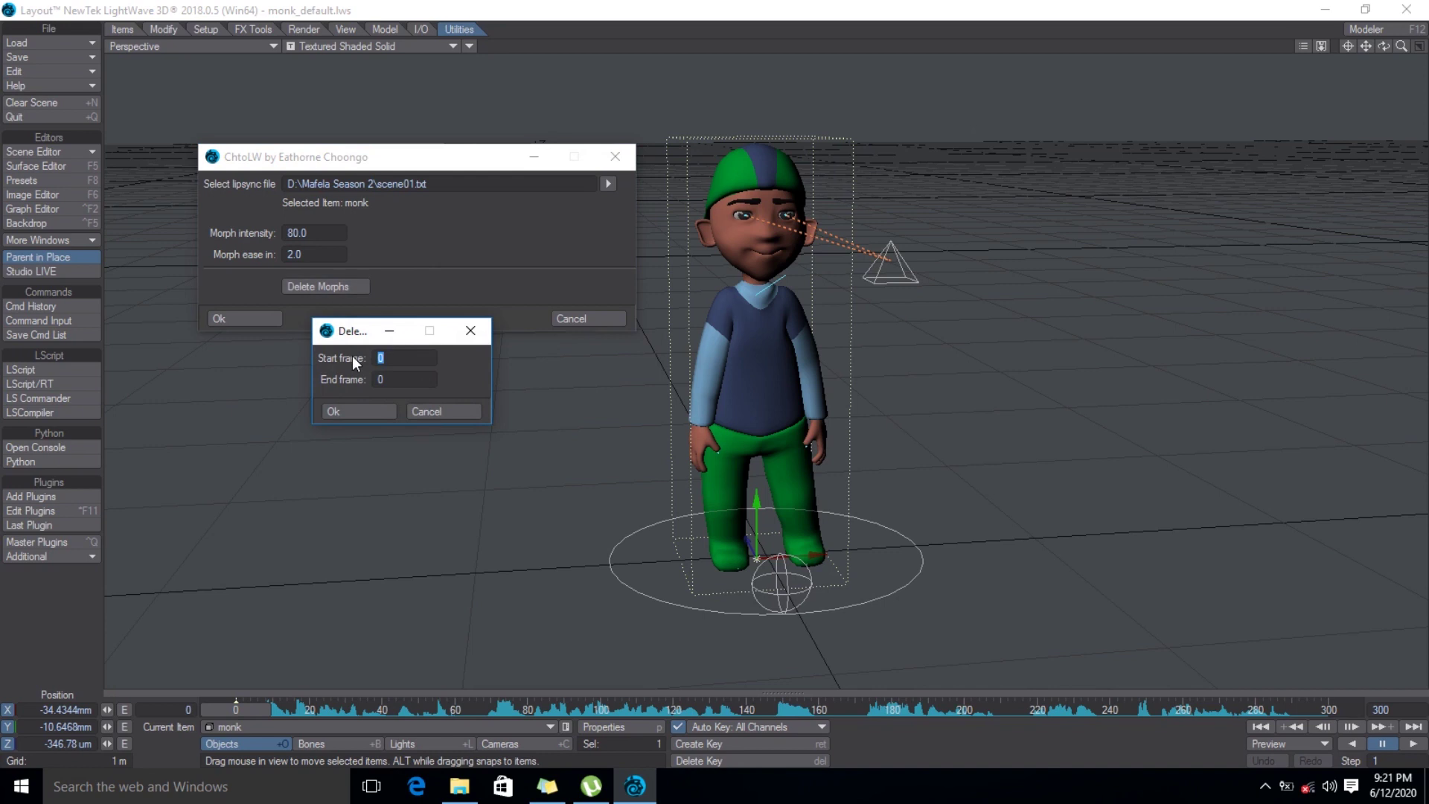
text(30)
key(Tab)
text(100)
click(363, 412)
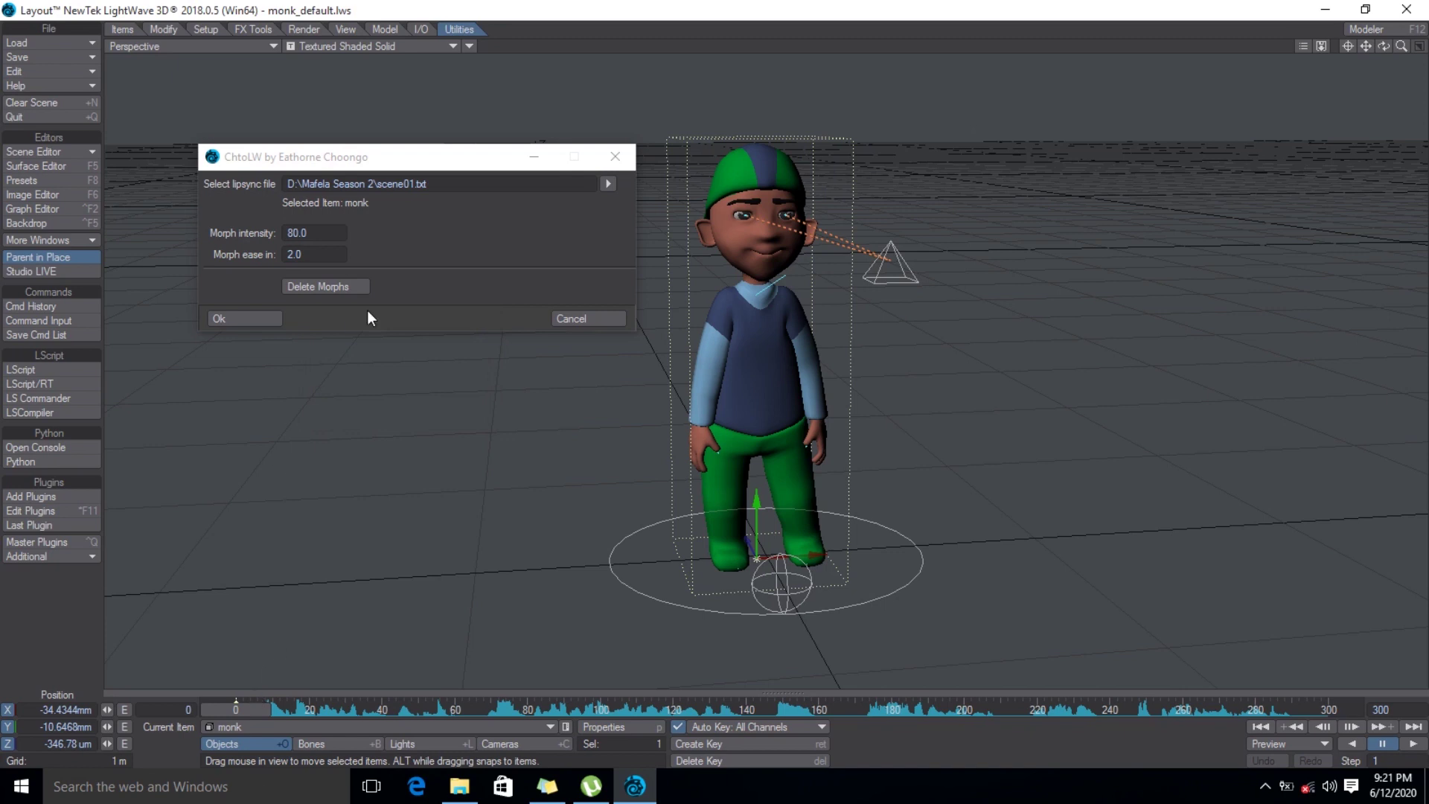
click(572, 319)
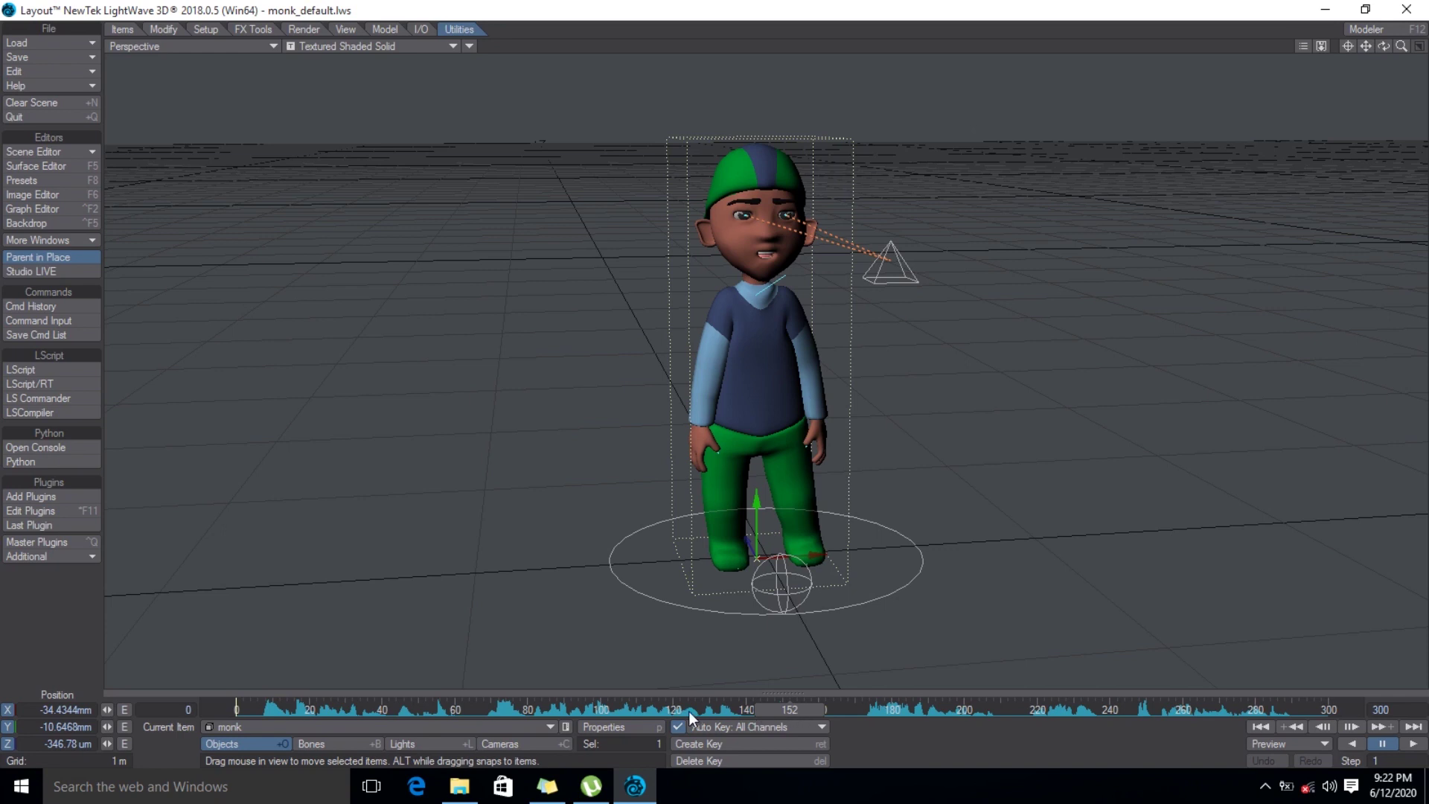
drag(332, 710, 236, 710)
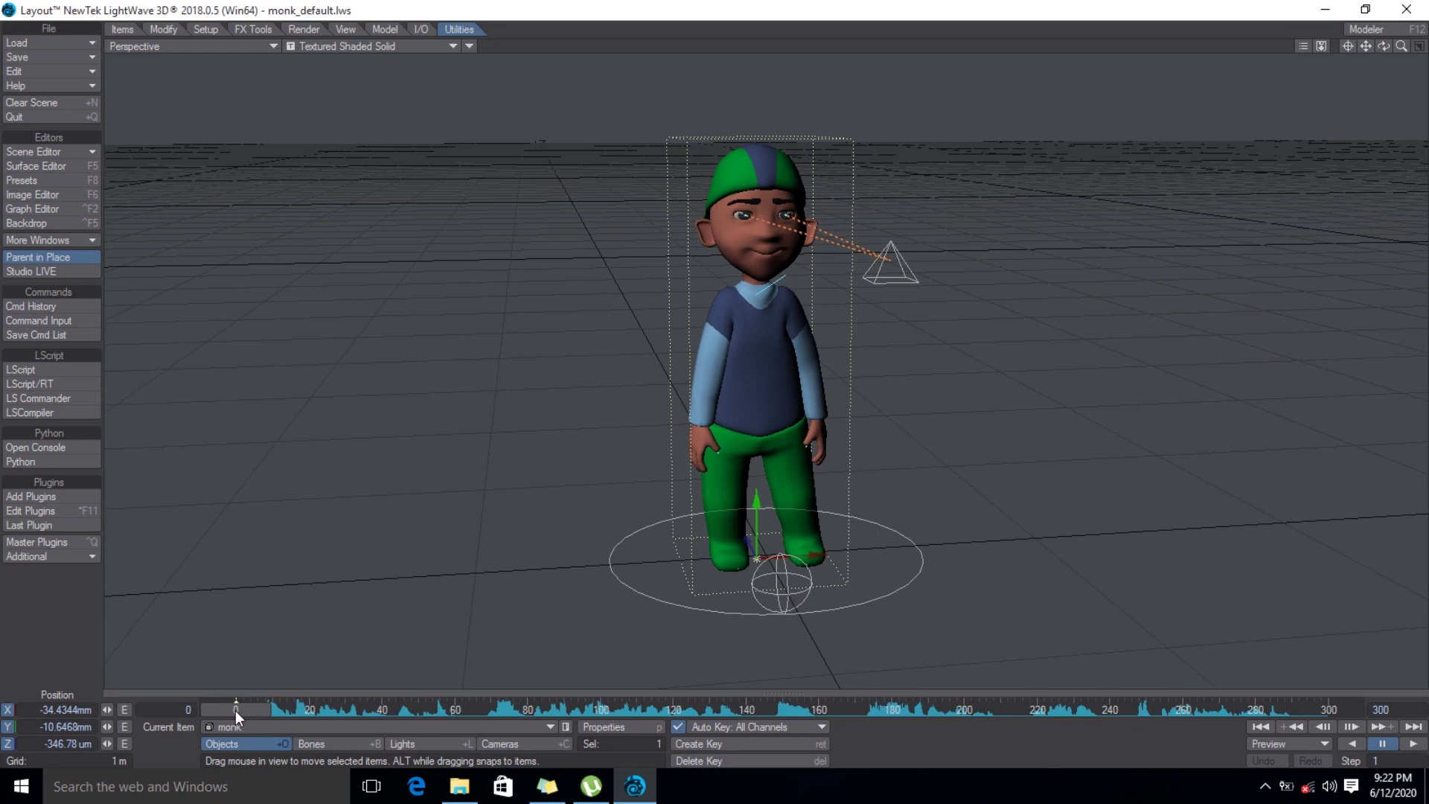
mouse_move(622, 799)
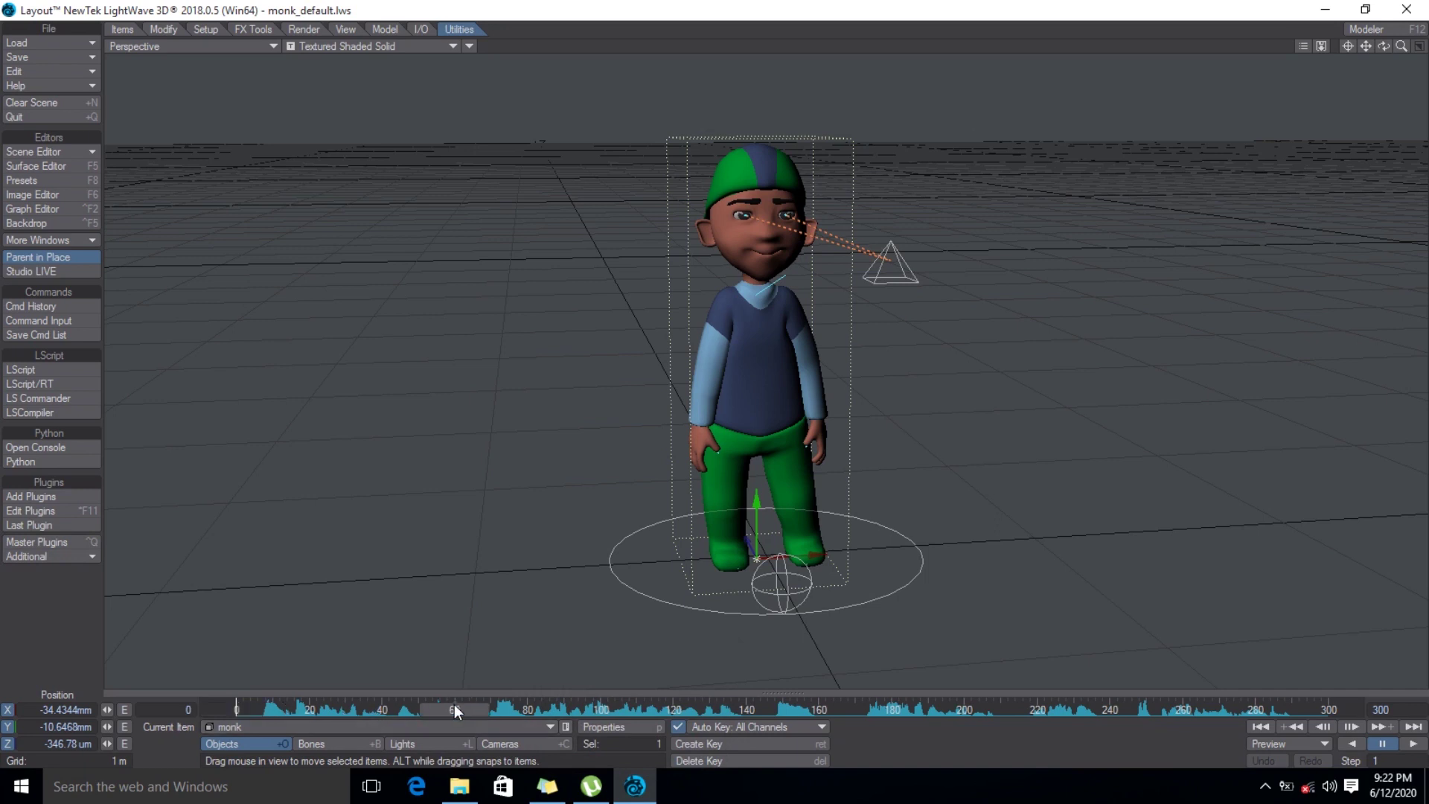
- Return to frame 0 and open the monk's object properties
click(57, 558)
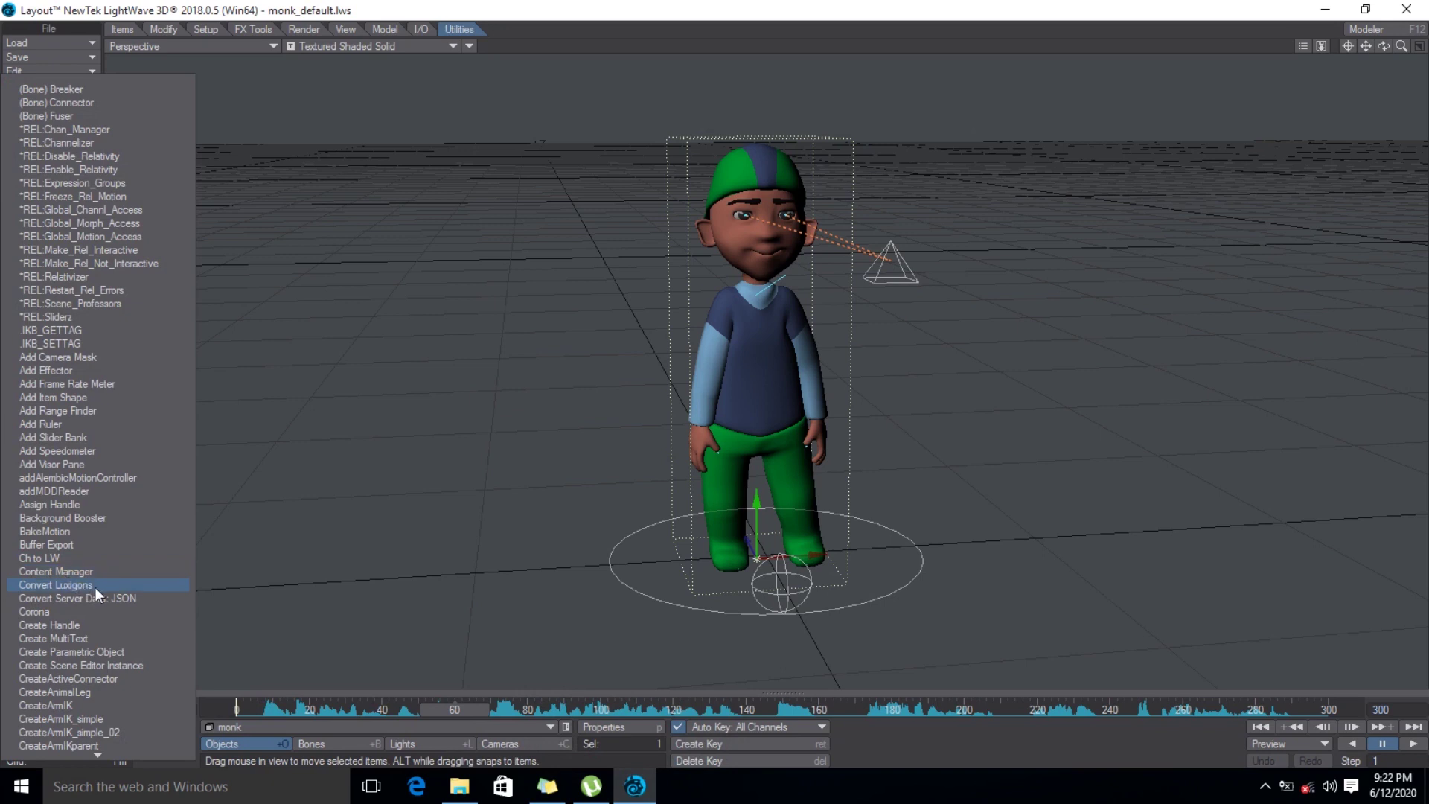
click(466, 712)
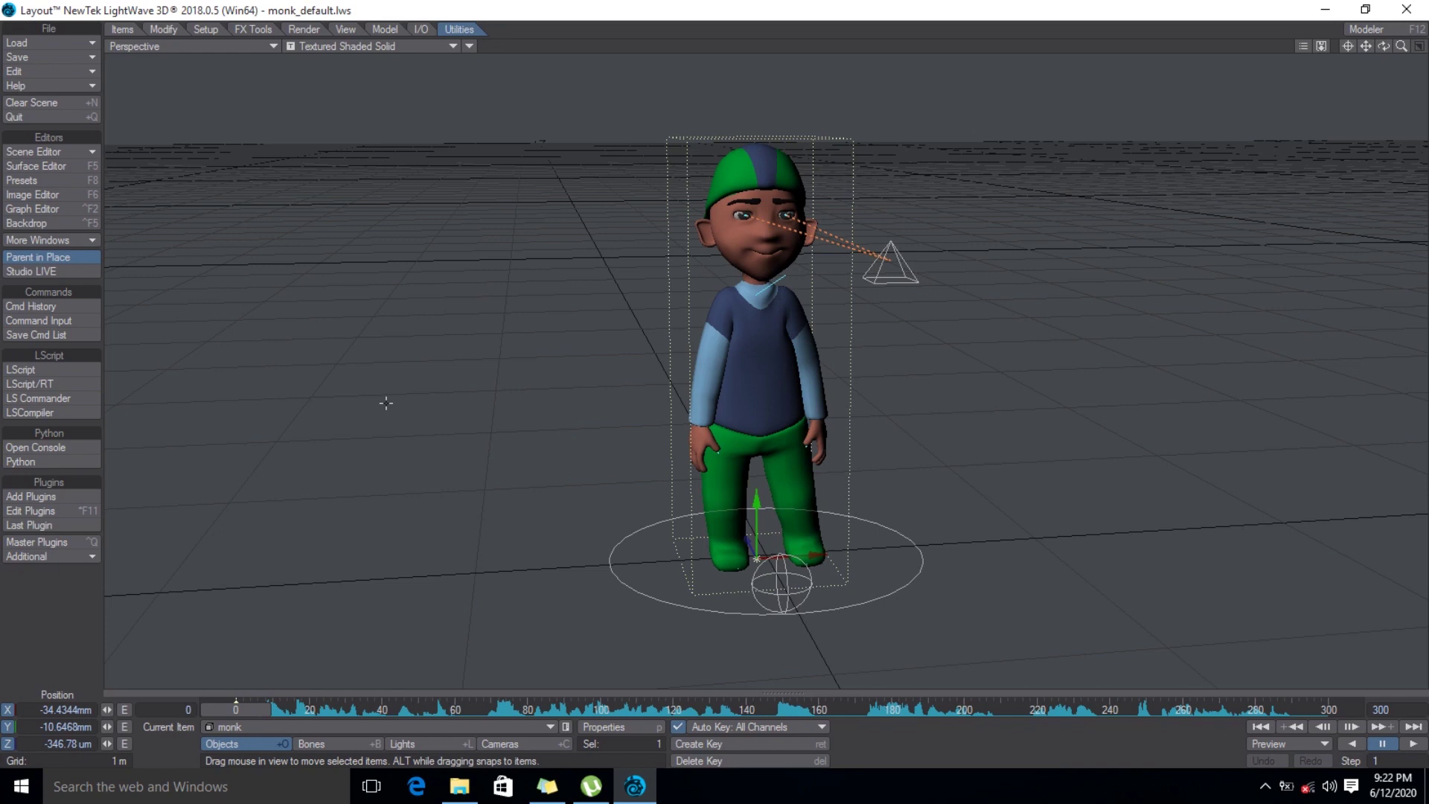
key(p)
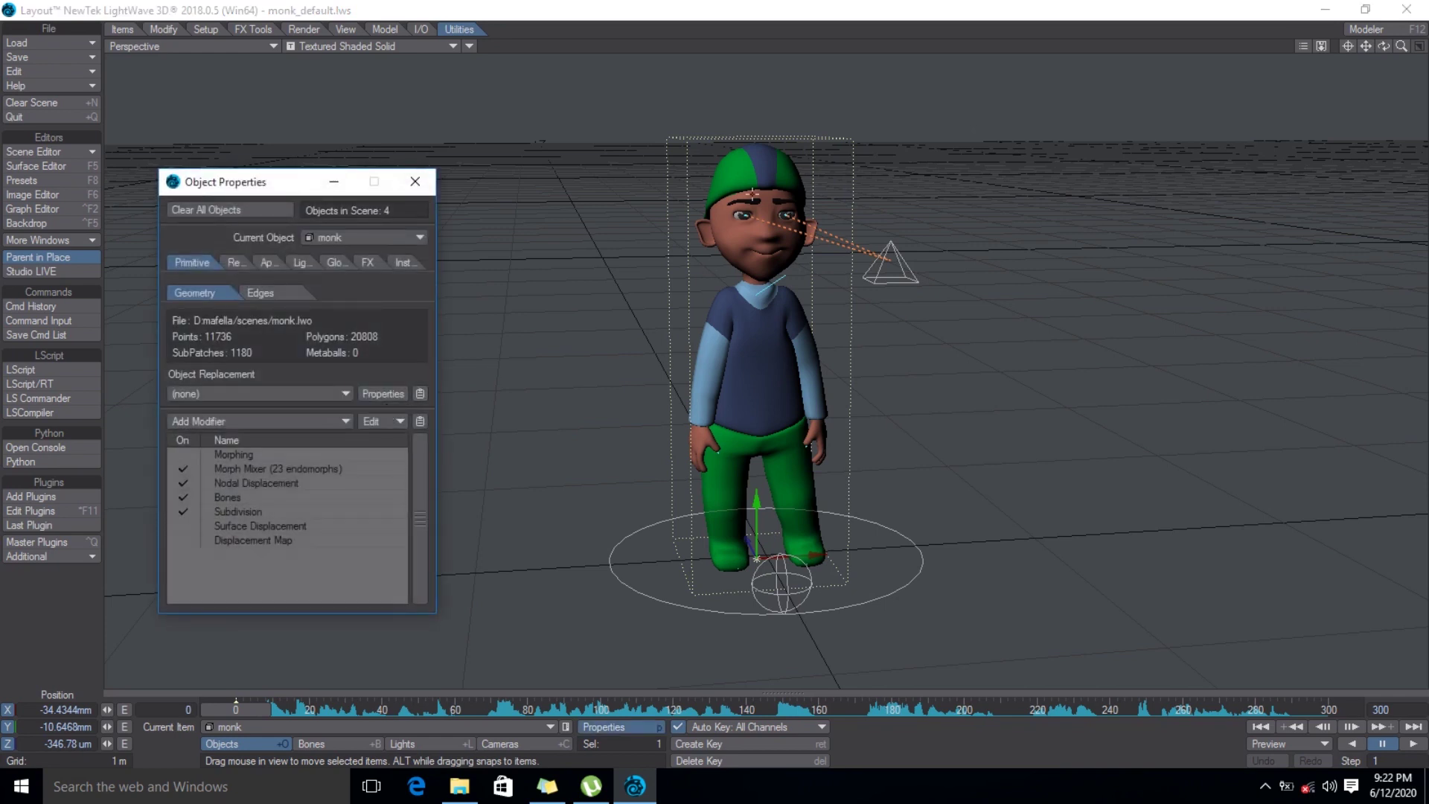